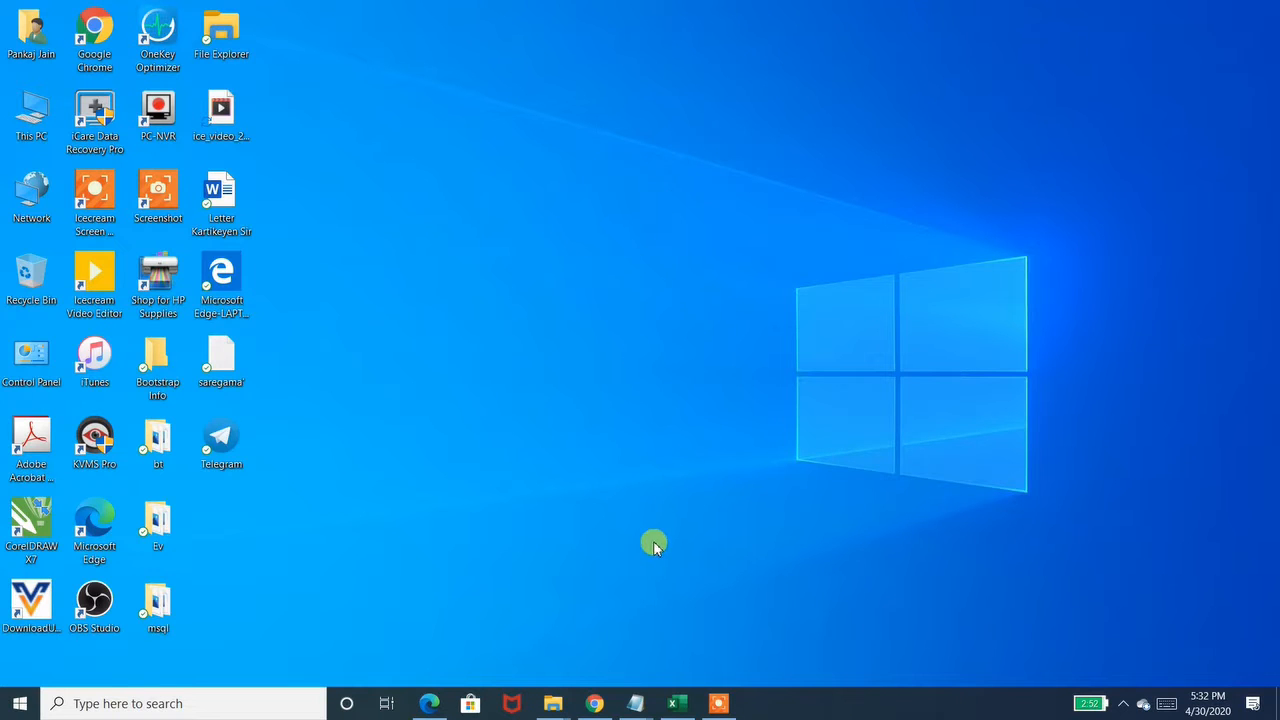
Switch to the blank Excel workbook and enter 0123 in cell C2 and 0000735 in cell C3.
left_click(674, 707)
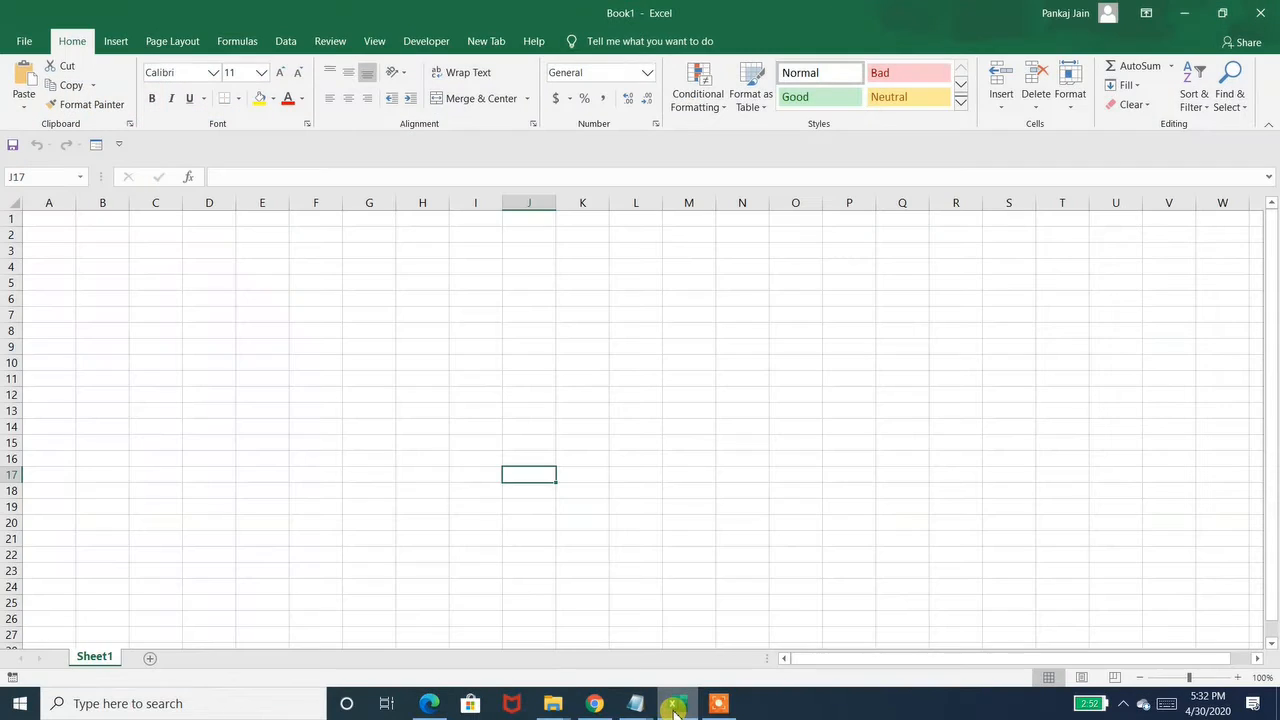
left_click(151, 240)
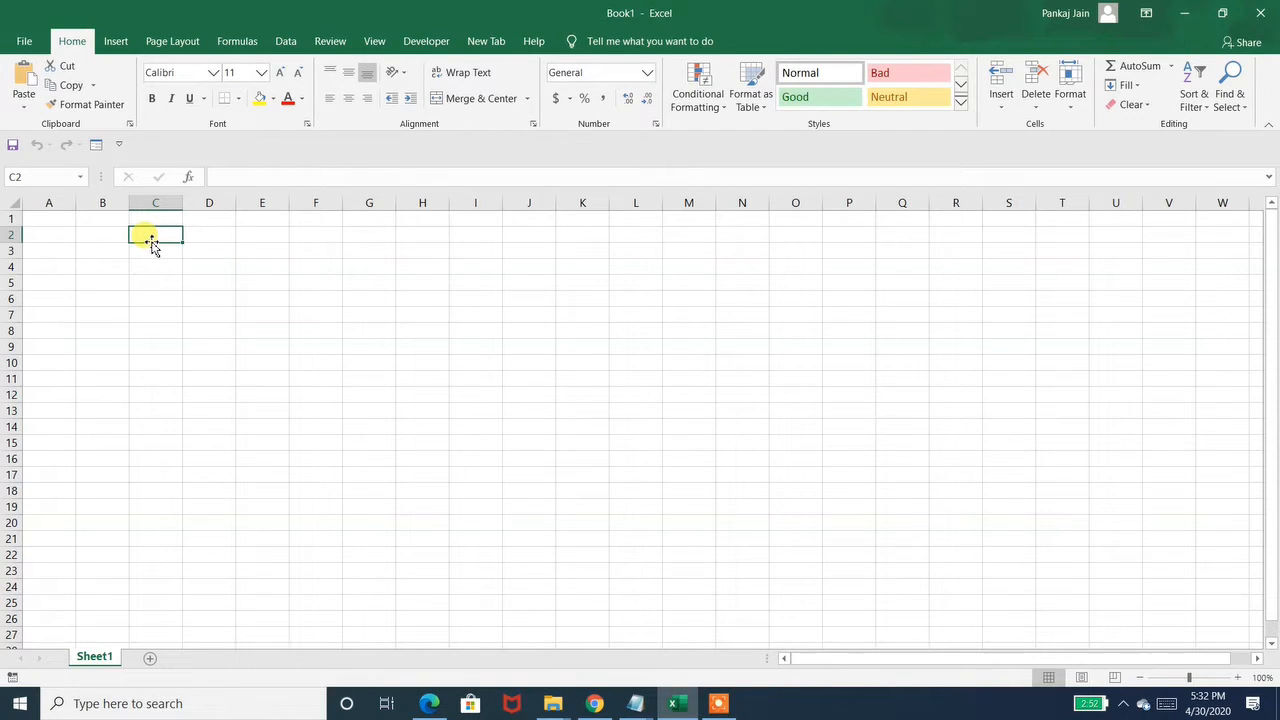
type("0123")
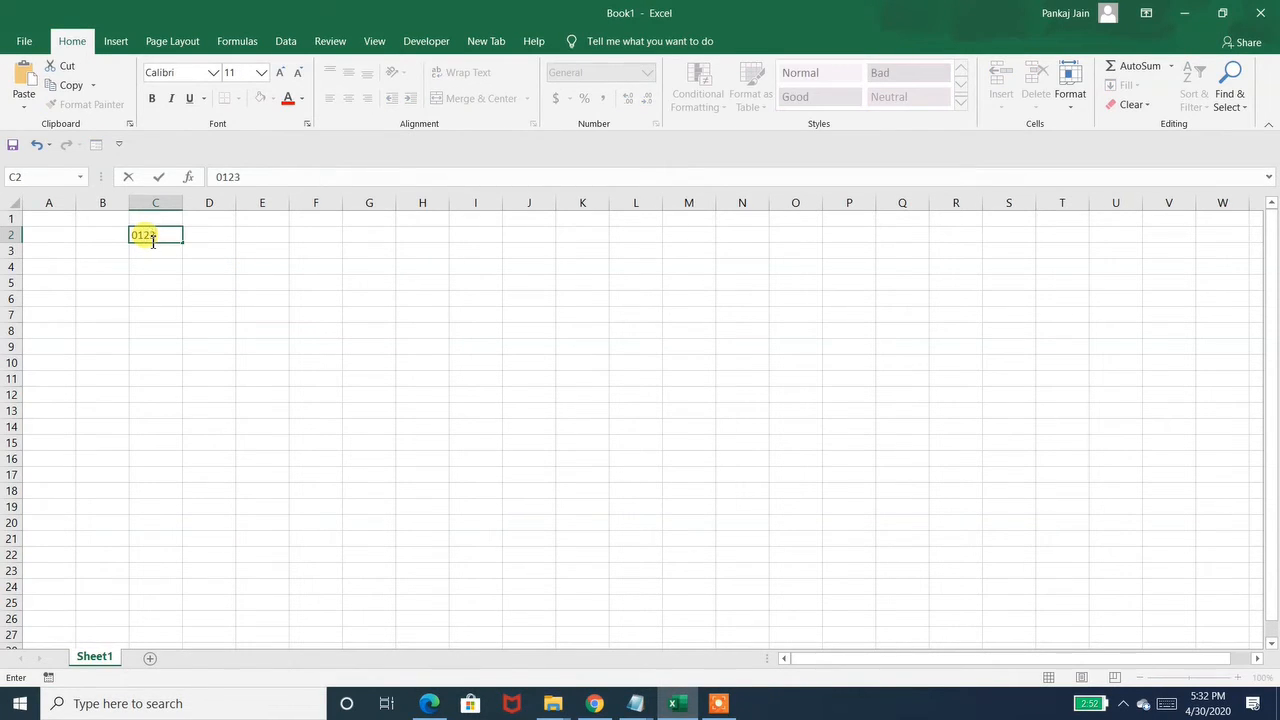
key("Return")
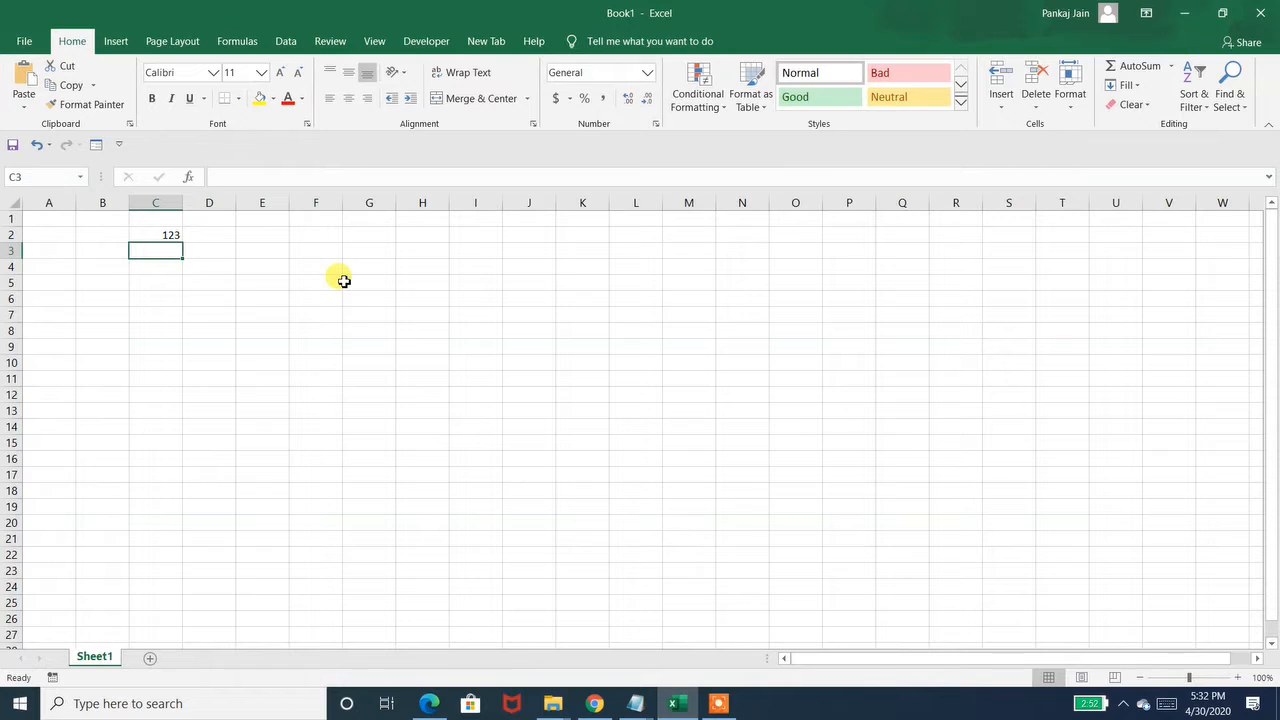
type("0000")
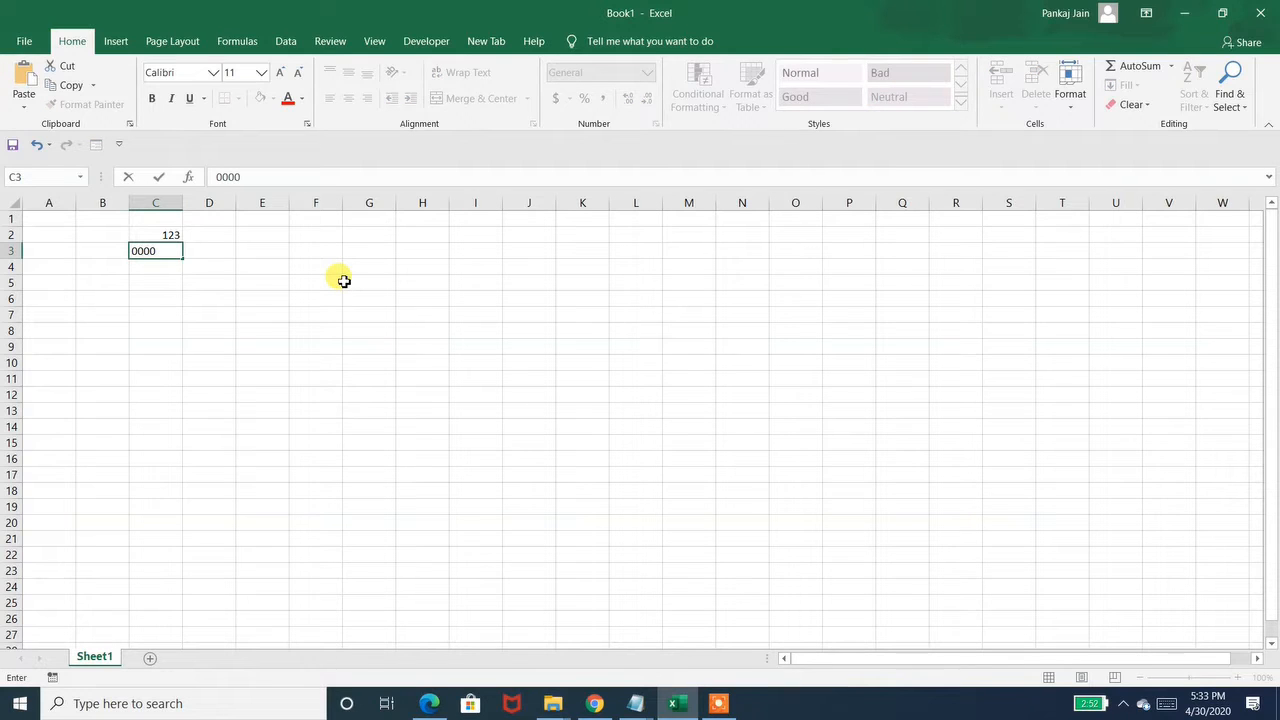
type("735")
key("Return")
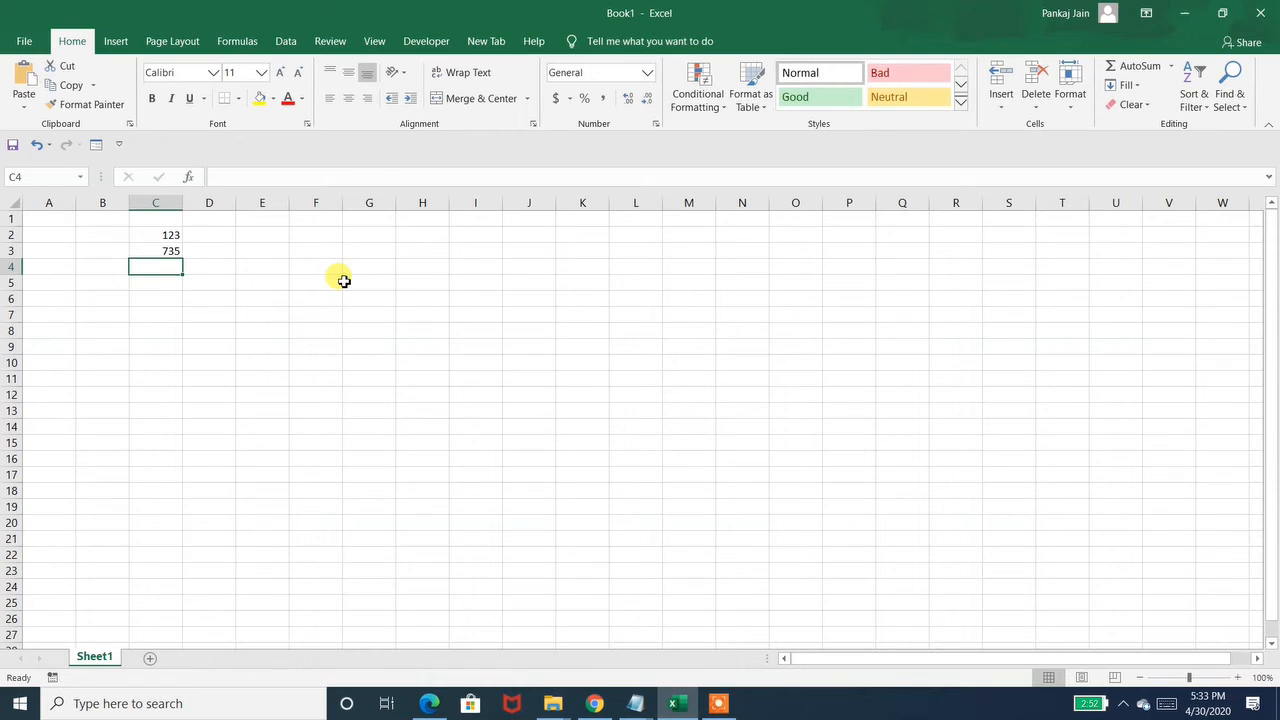
Enter 0123 in cell C5 with a leading apostrophe so it is stored as text.
left_click(146, 286)
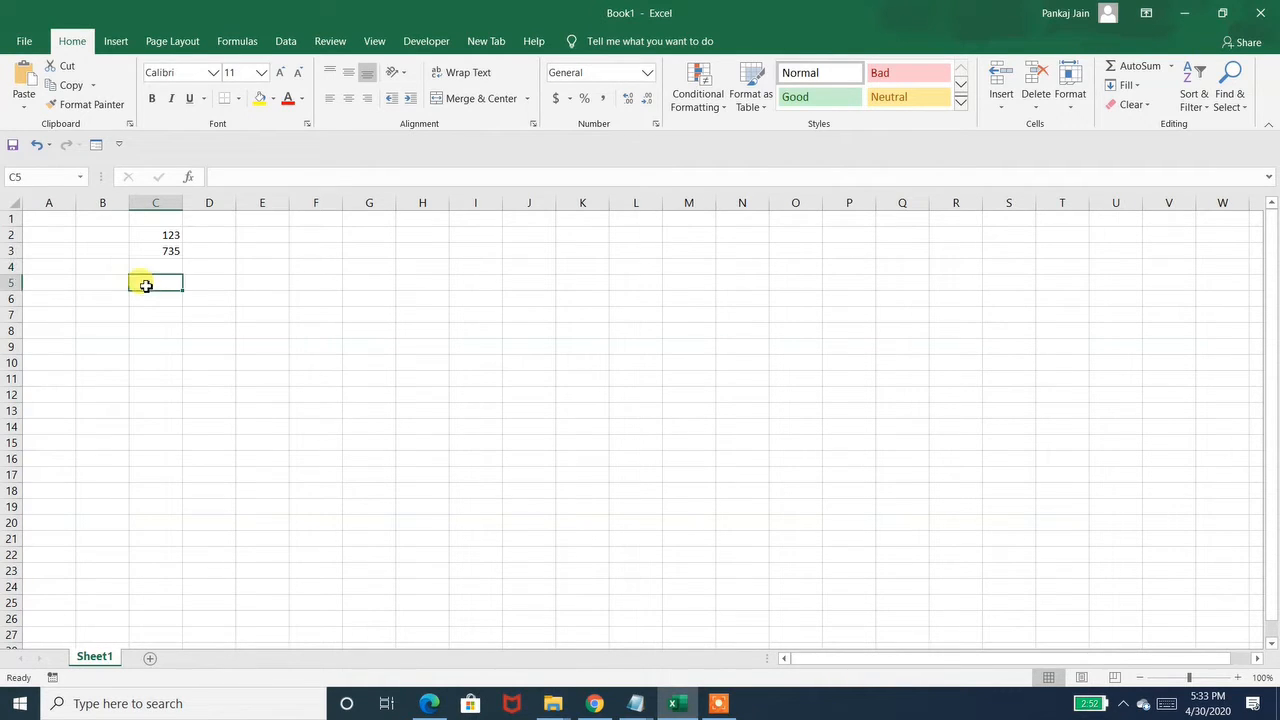
type("'")
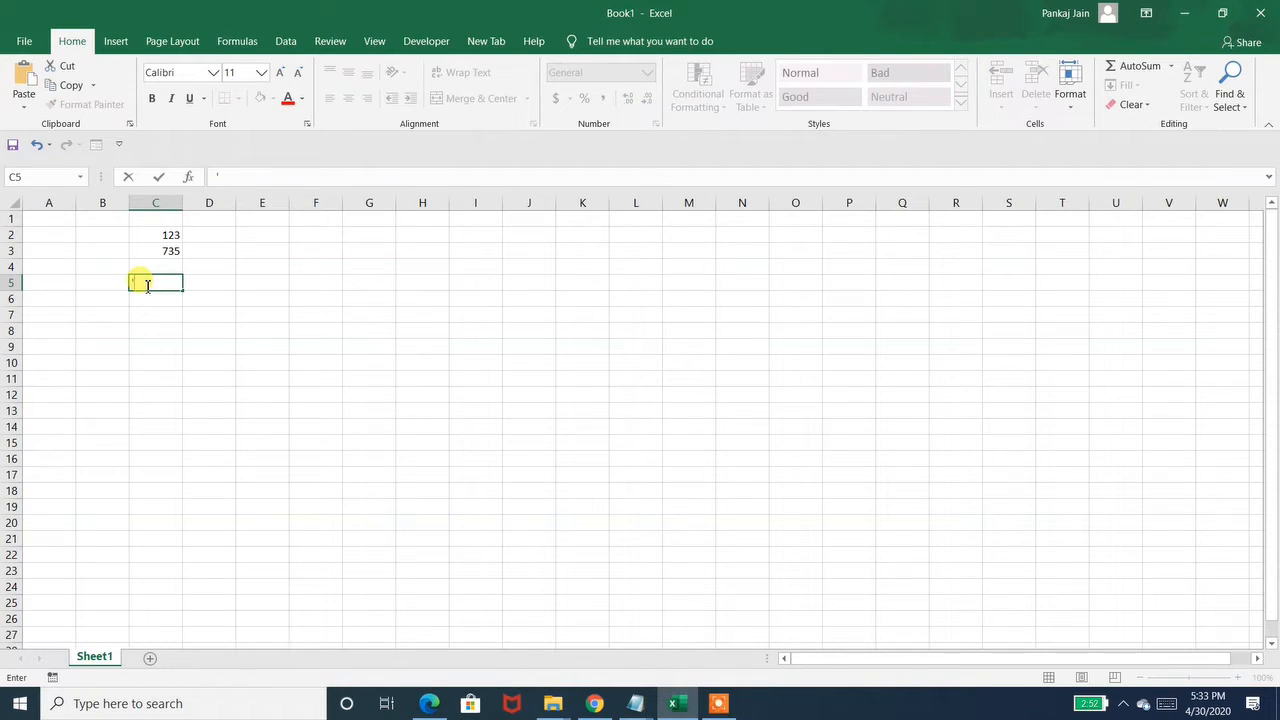
type("0123")
key("Return")
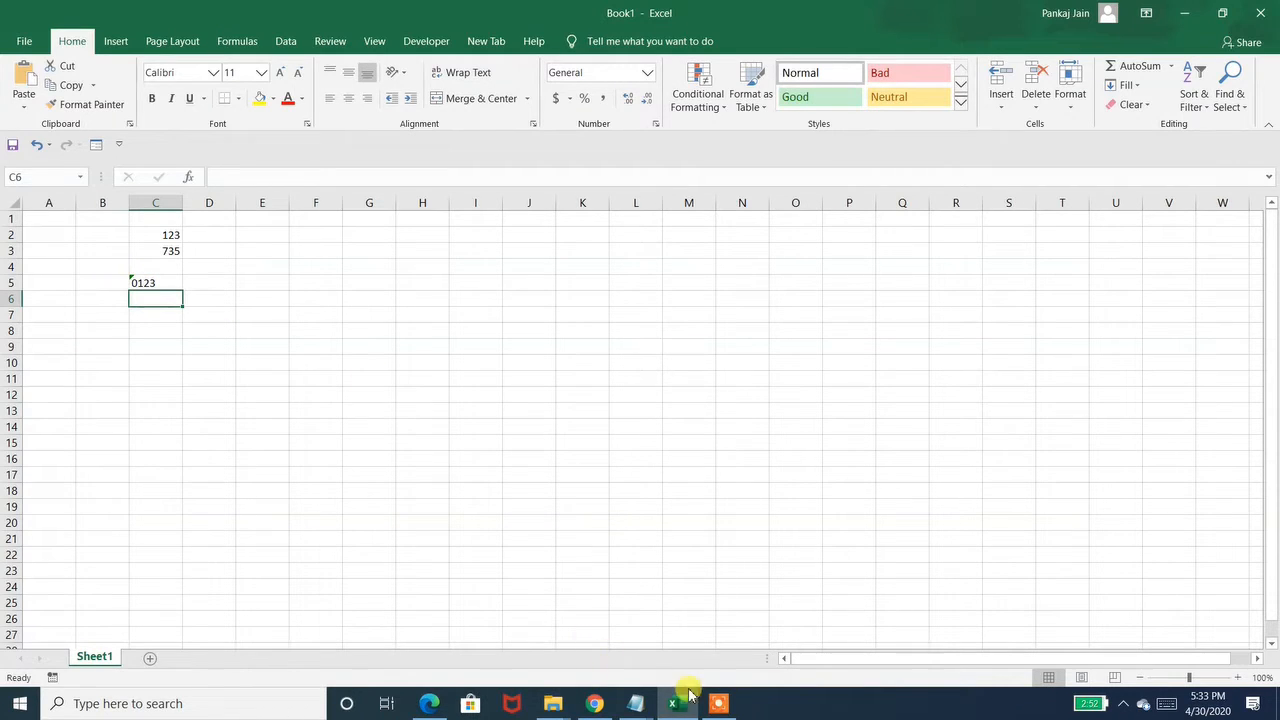
left_click(740, 710)
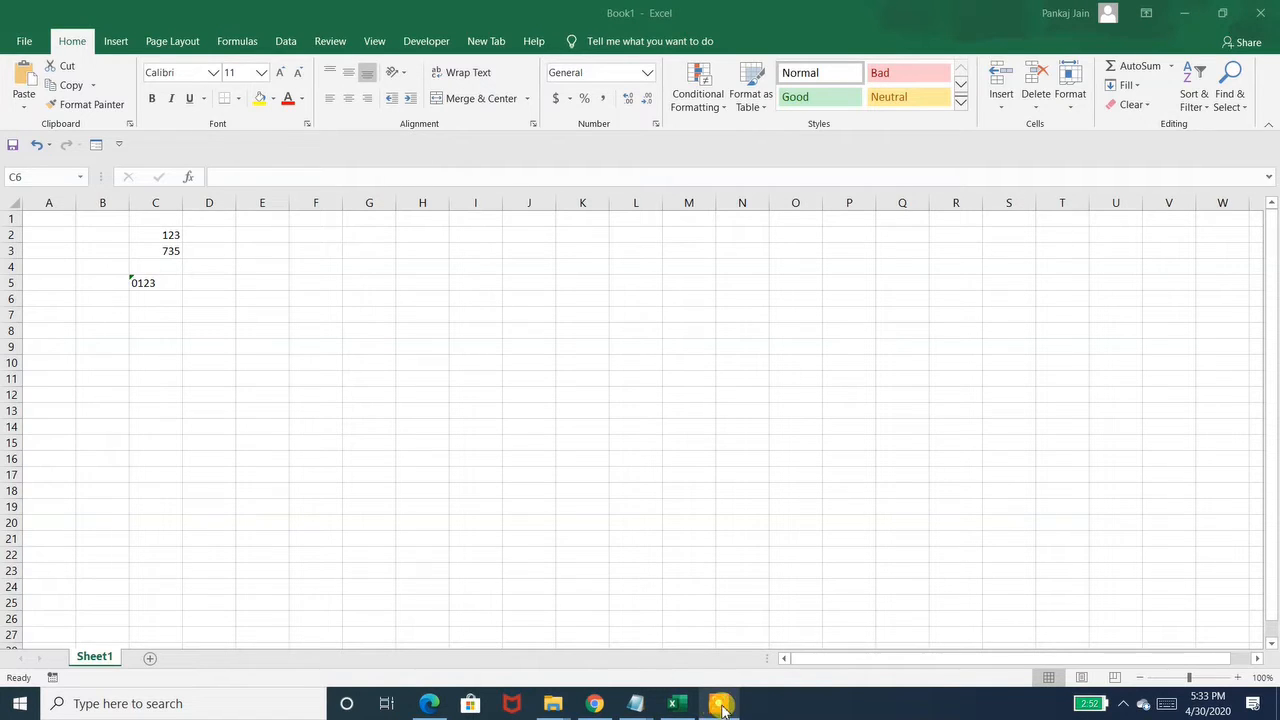
left_click(720, 705)
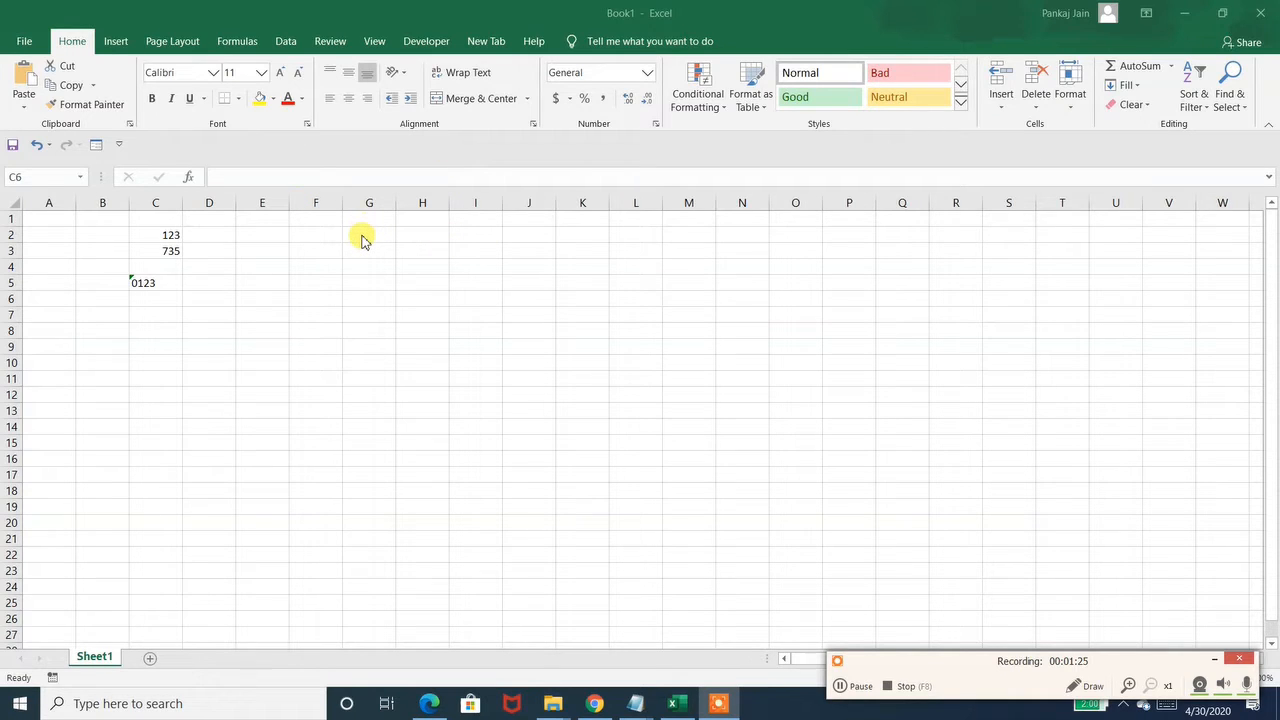
Format cell G6 with the Text number category.
left_click(656, 125)
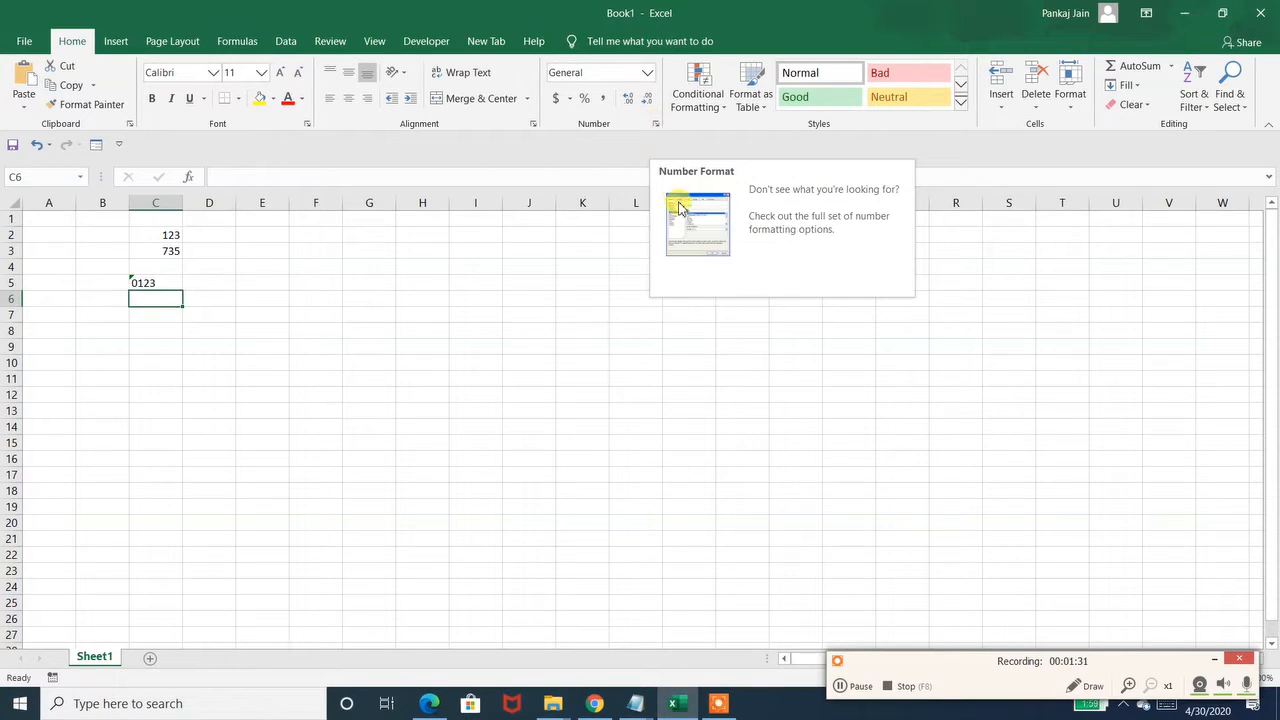
right_click(389, 296)
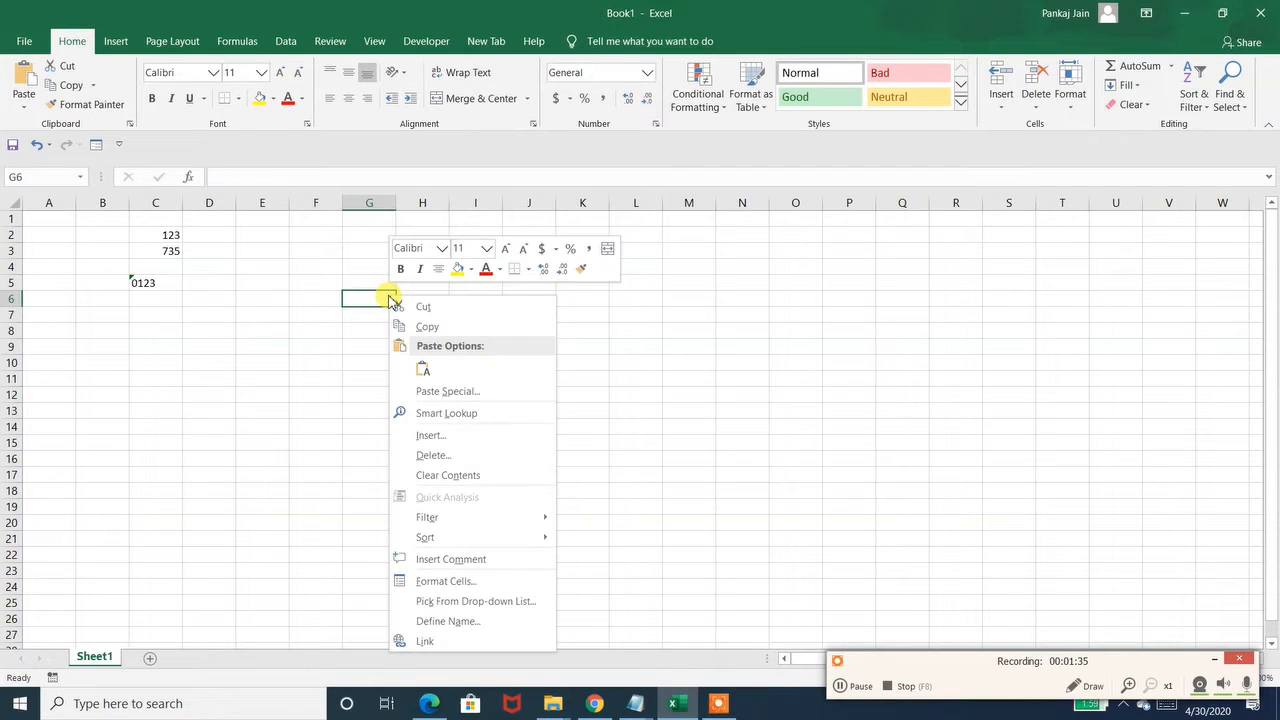
left_click(430, 581)
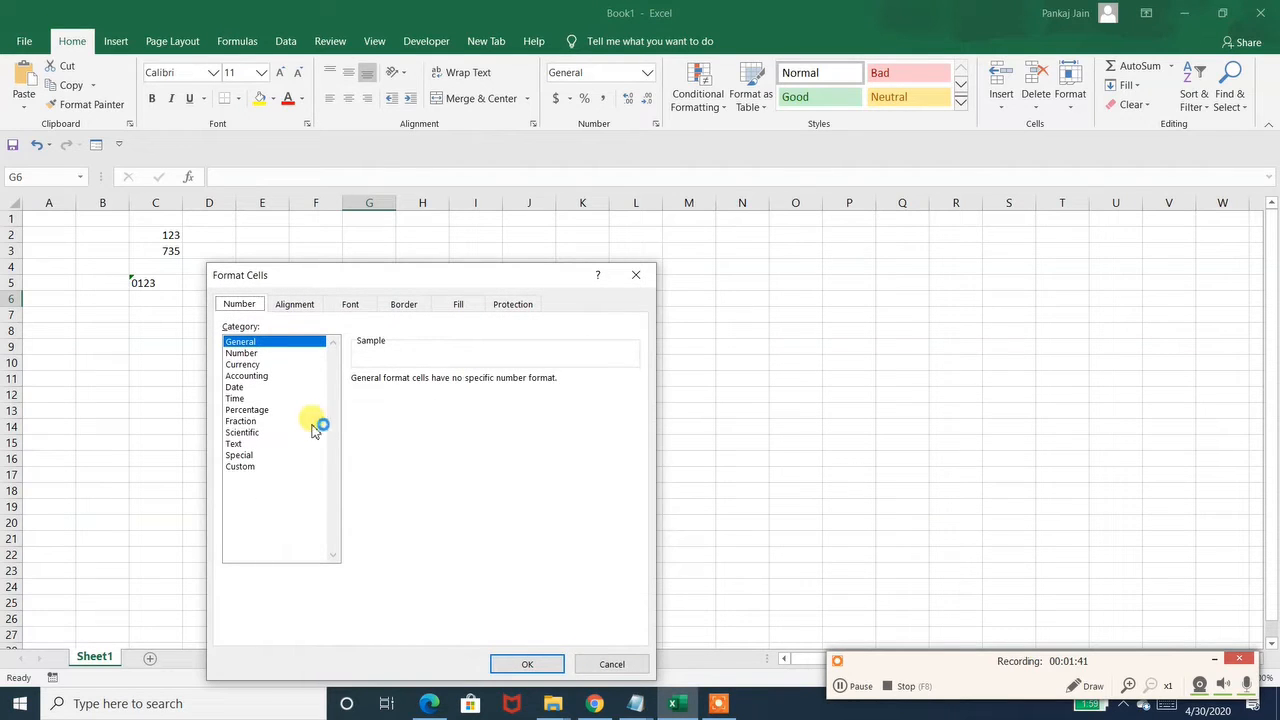
left_click(234, 446)
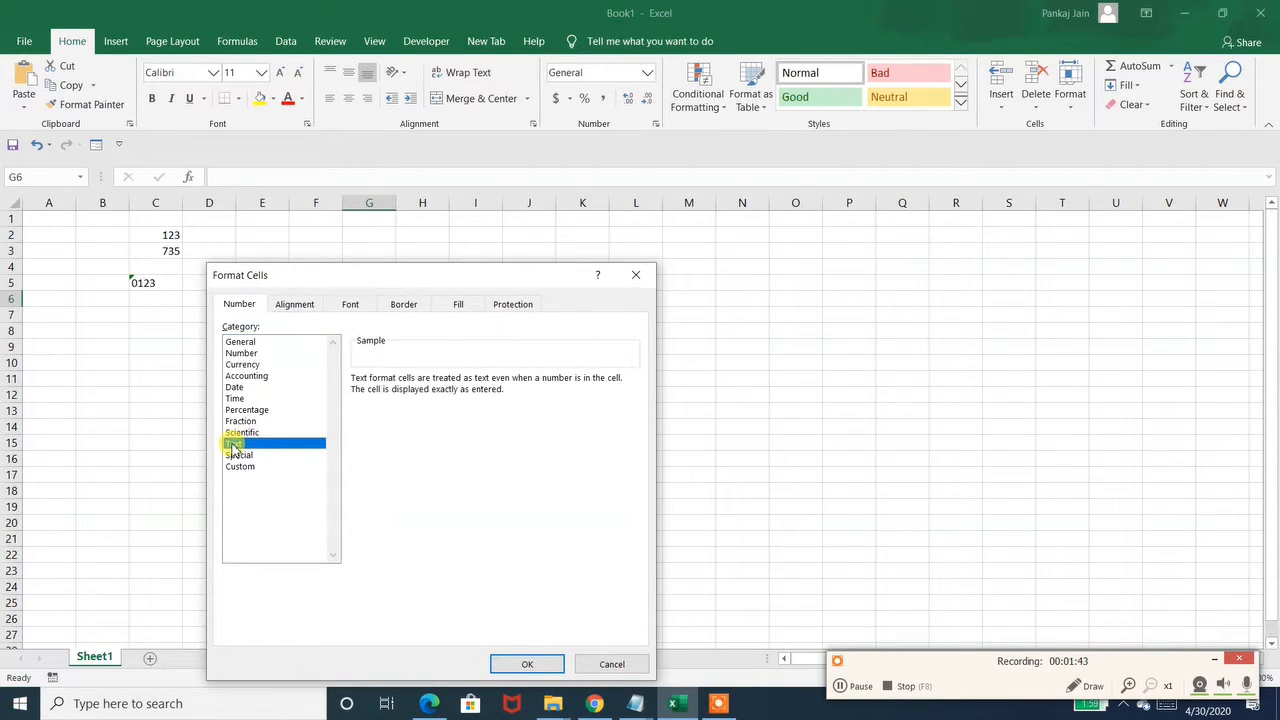
left_click(522, 664)
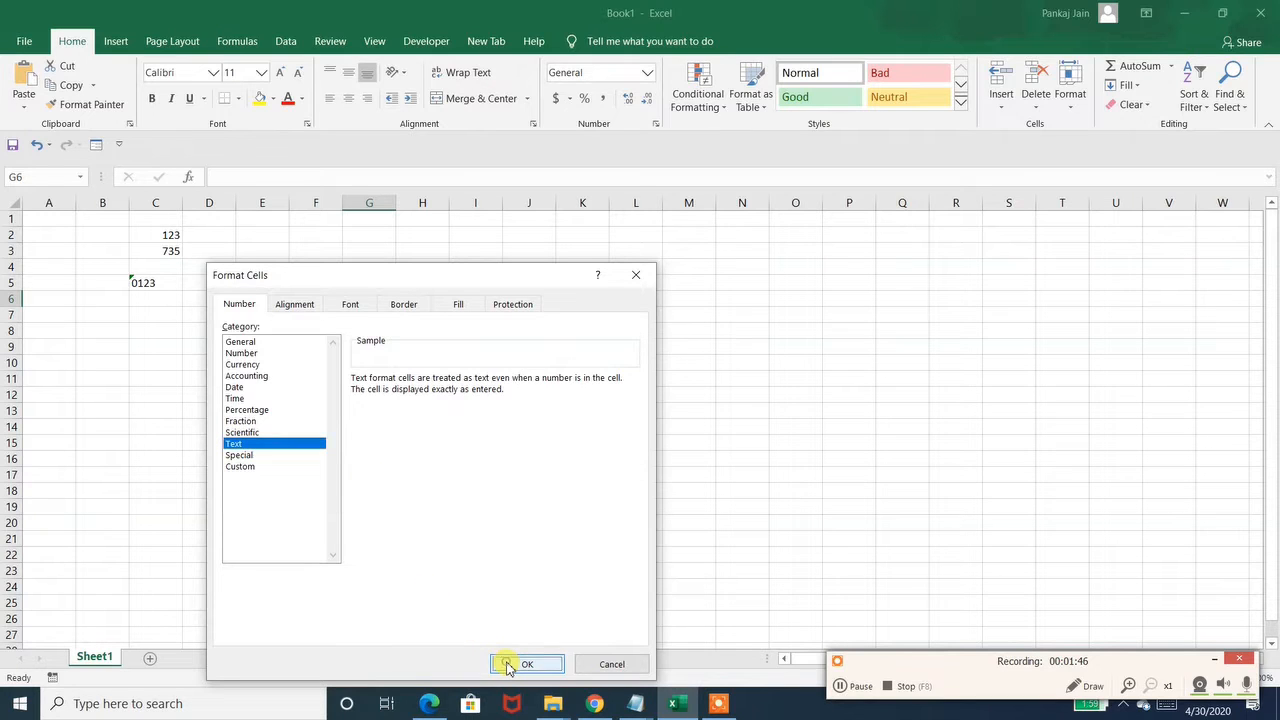
Enter 01234 in the text-formatted cell G6 and 0123 in cell G7.
left_click(358, 200)
left_click(352, 297)
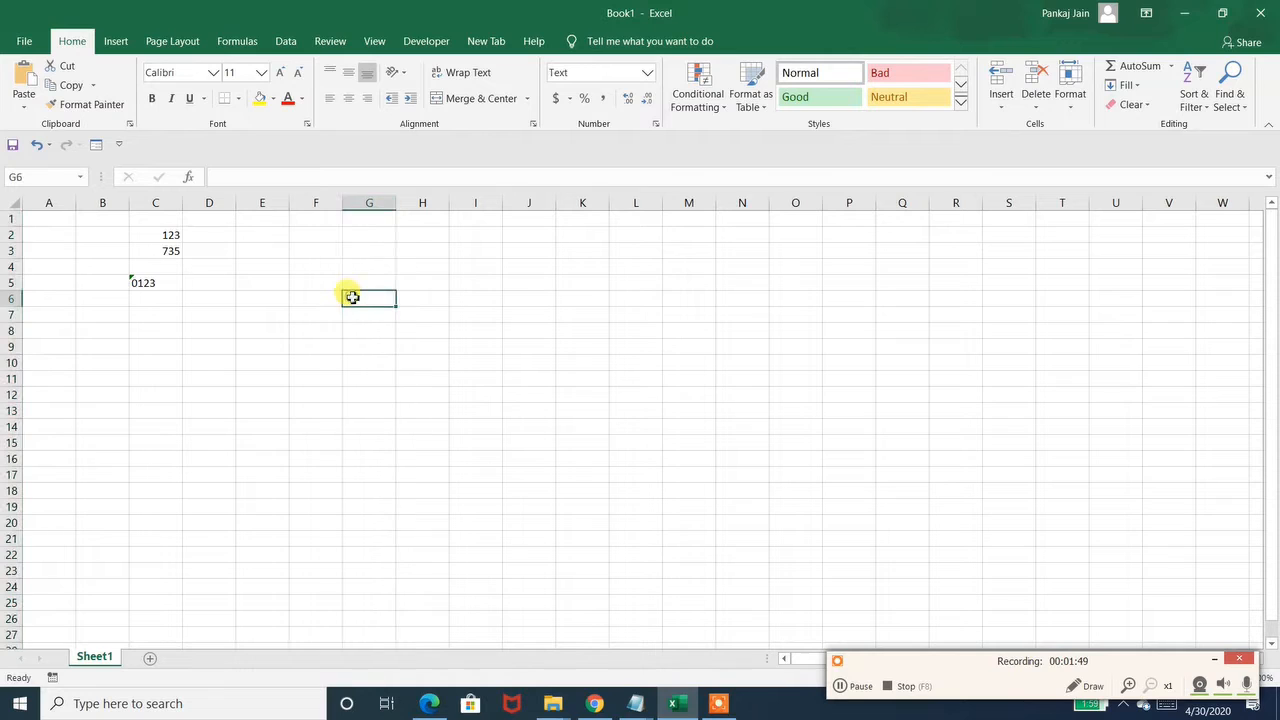
type("01")
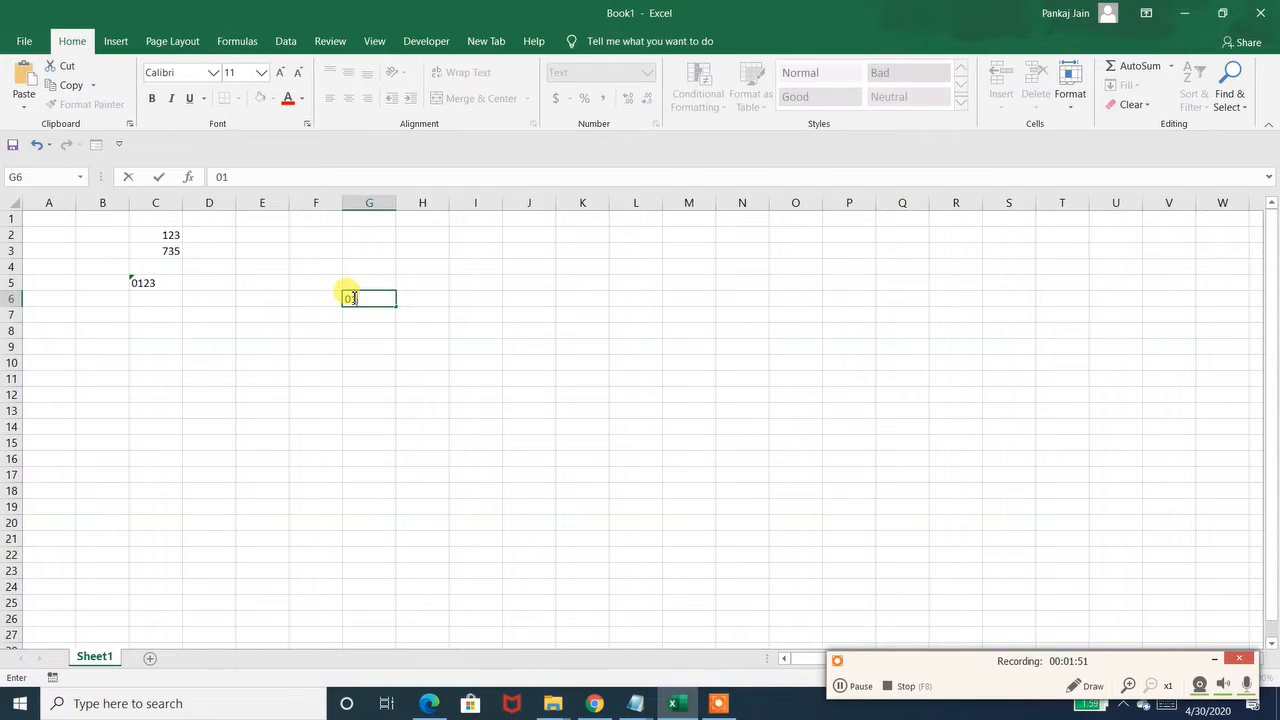
type("234")
key("Return")
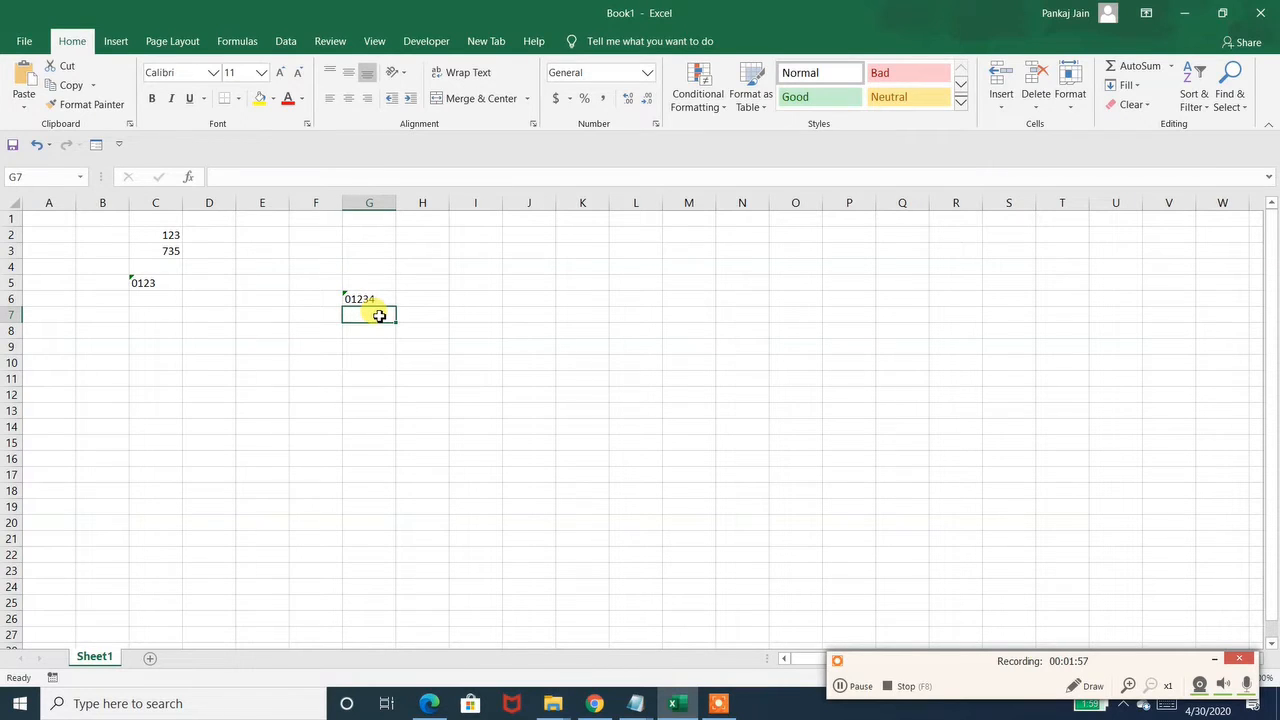
type("0123")
key("Return")
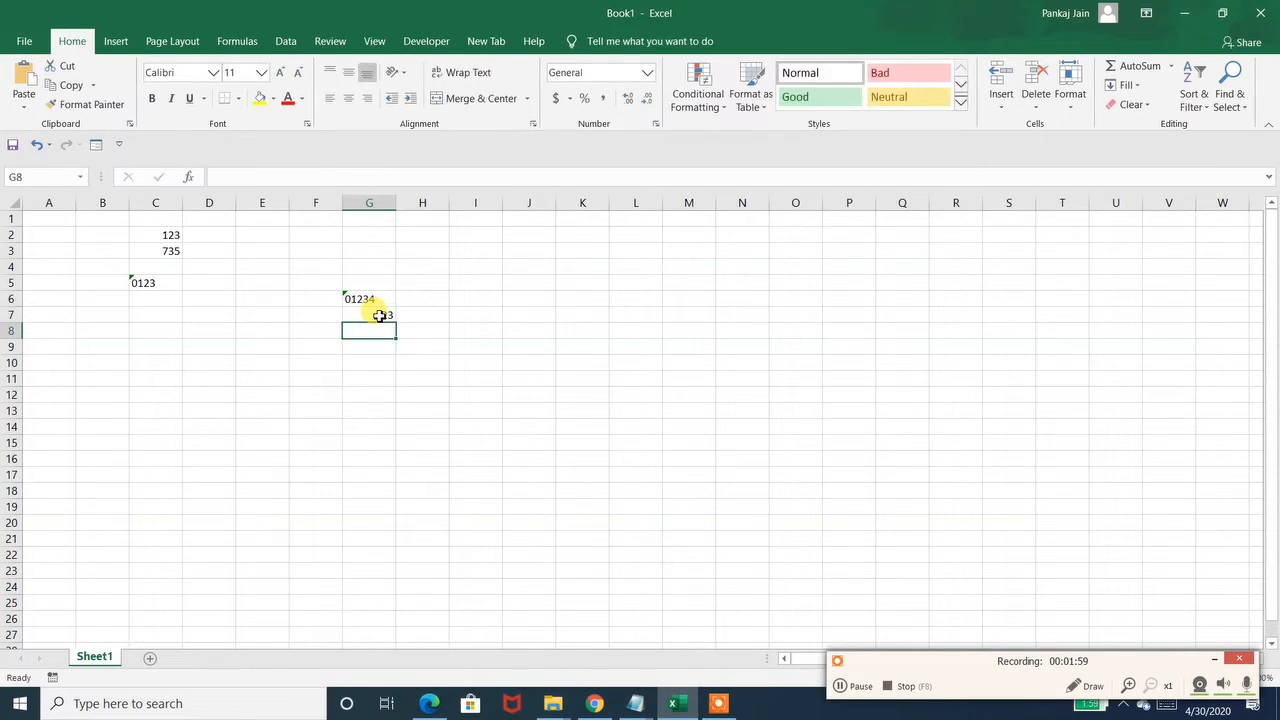
Format all cells of Sheet1 with the Text number category.
left_click(361, 200)
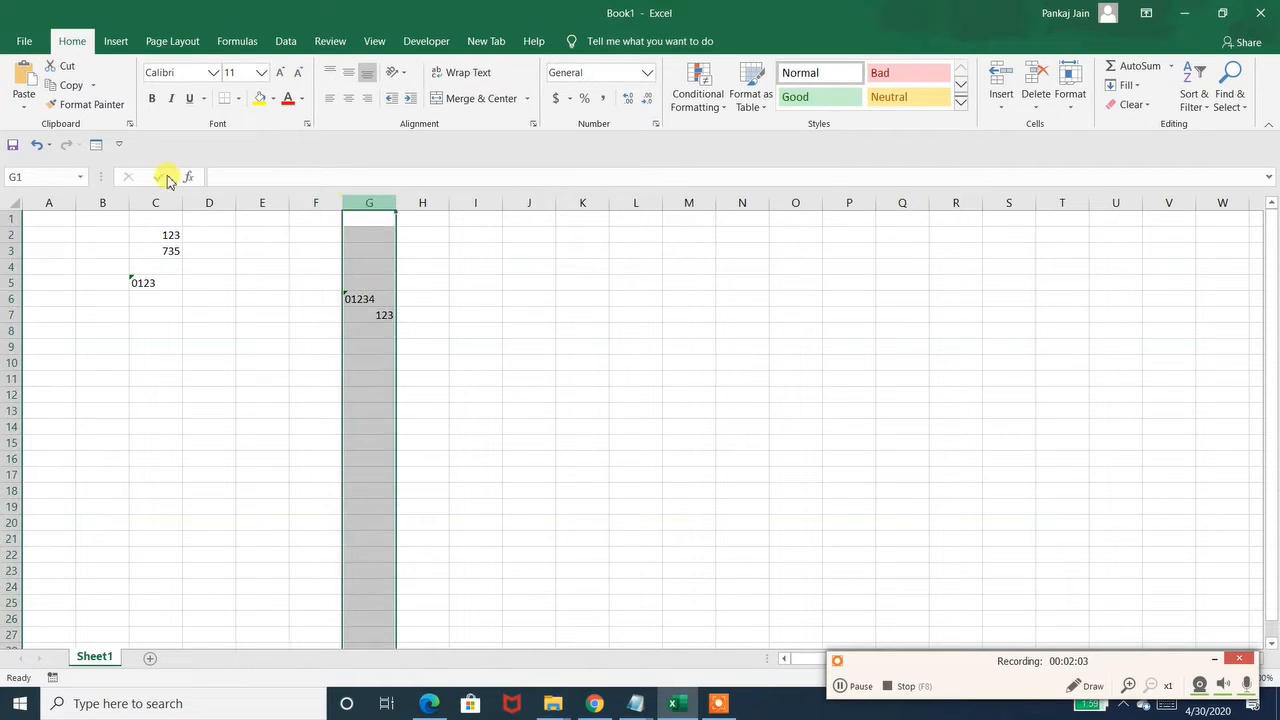
left_click(11, 203)
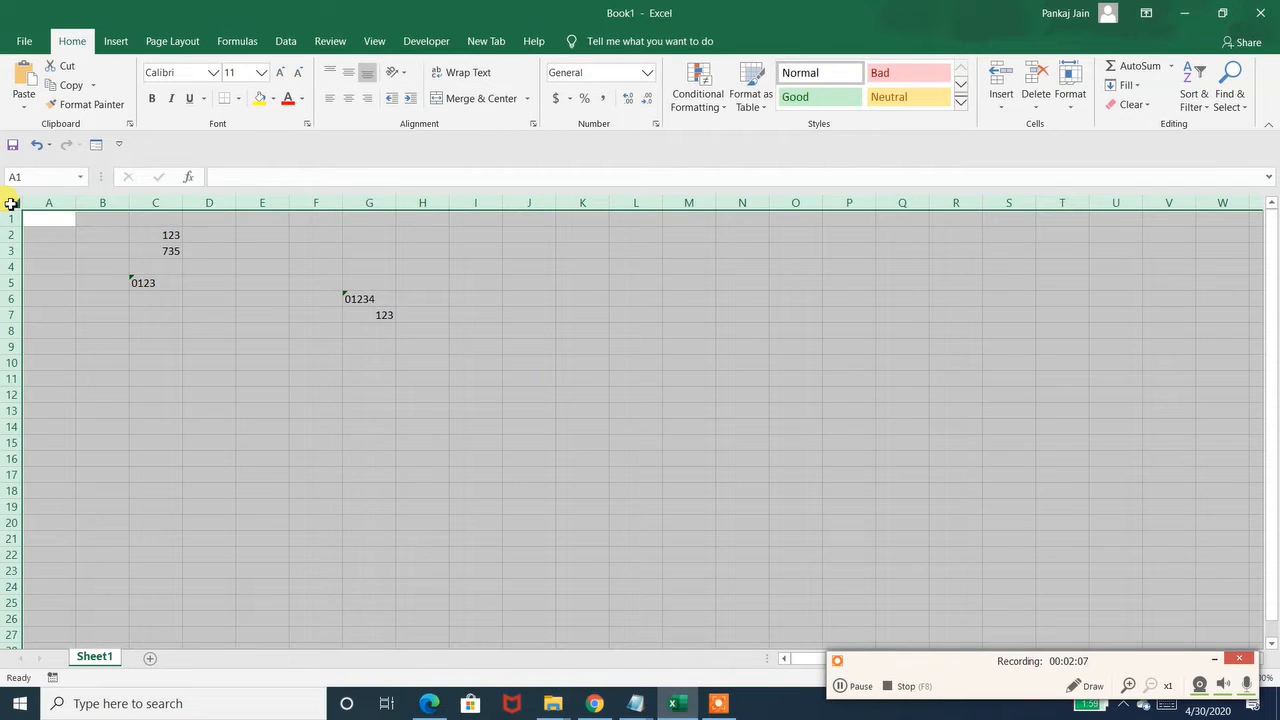
right_click(242, 237)
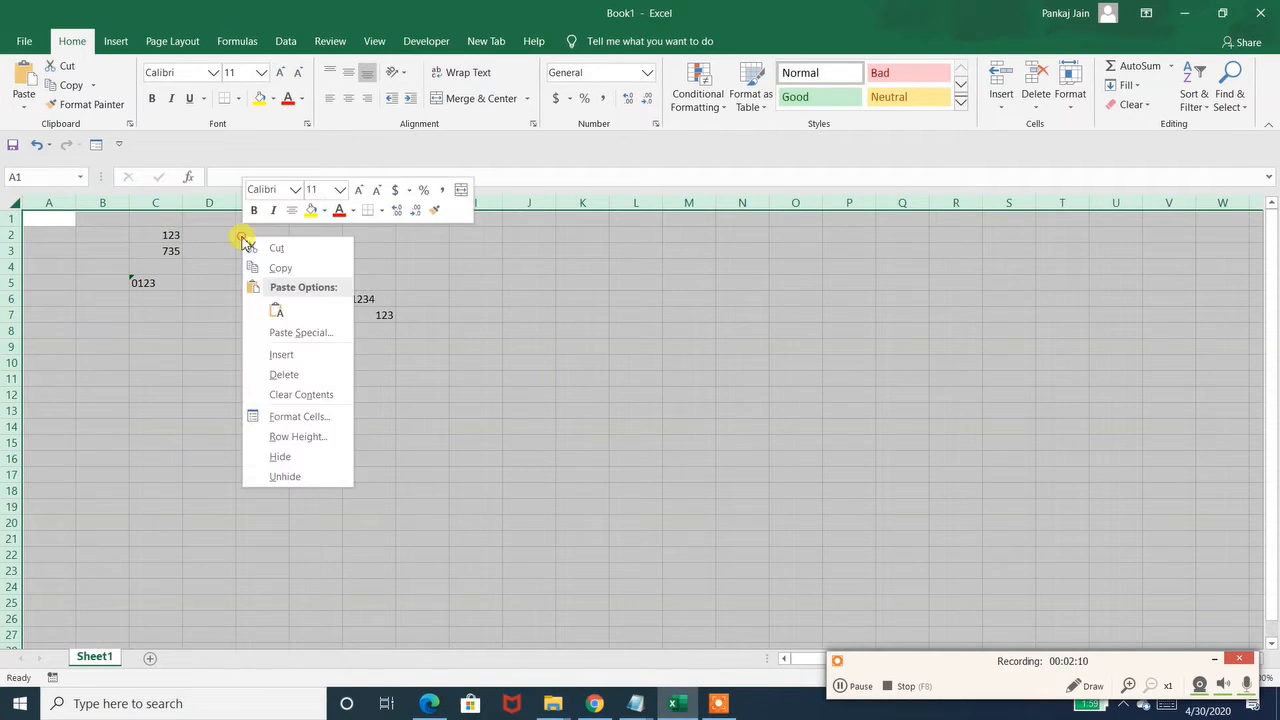
left_click(300, 418)
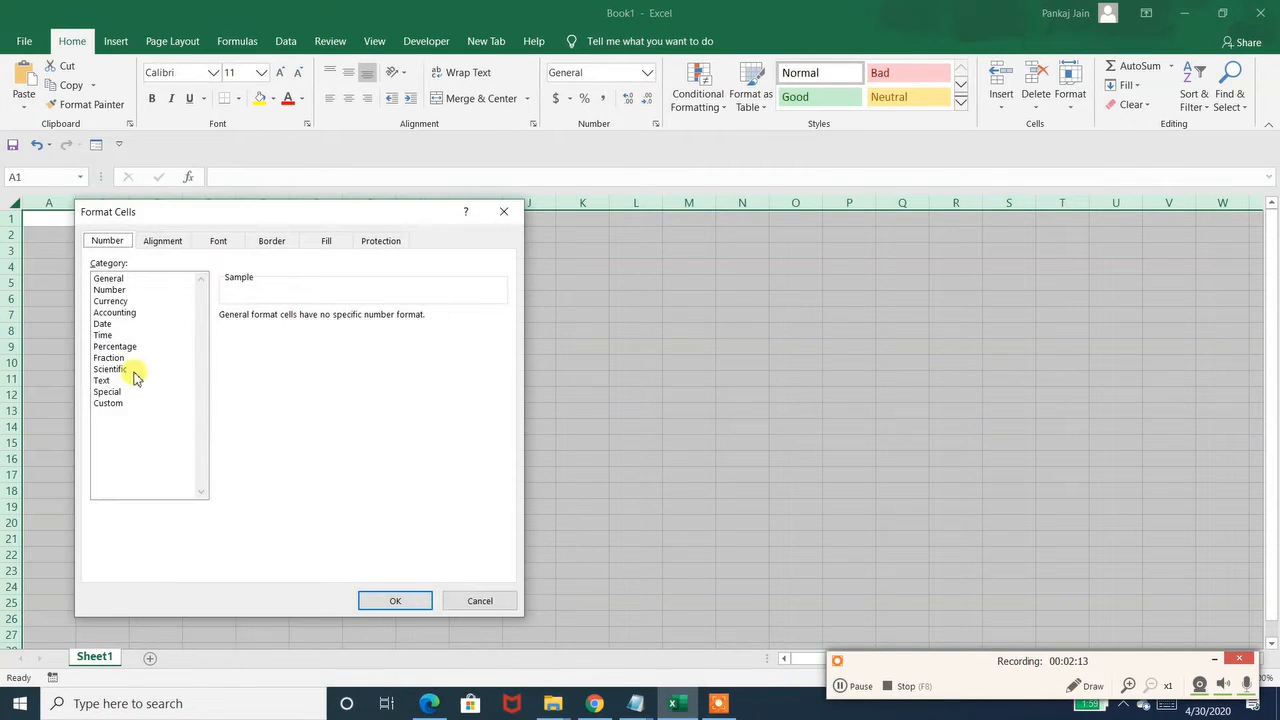
left_click(108, 381)
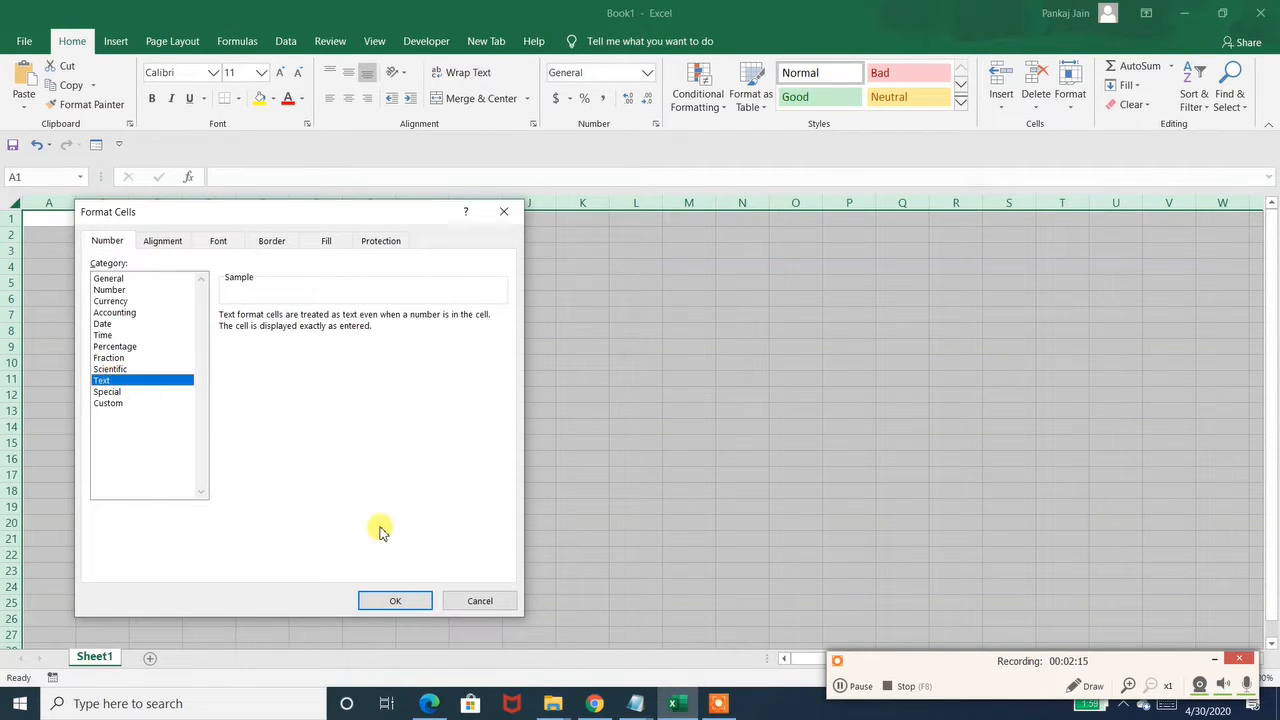
left_click(404, 600)
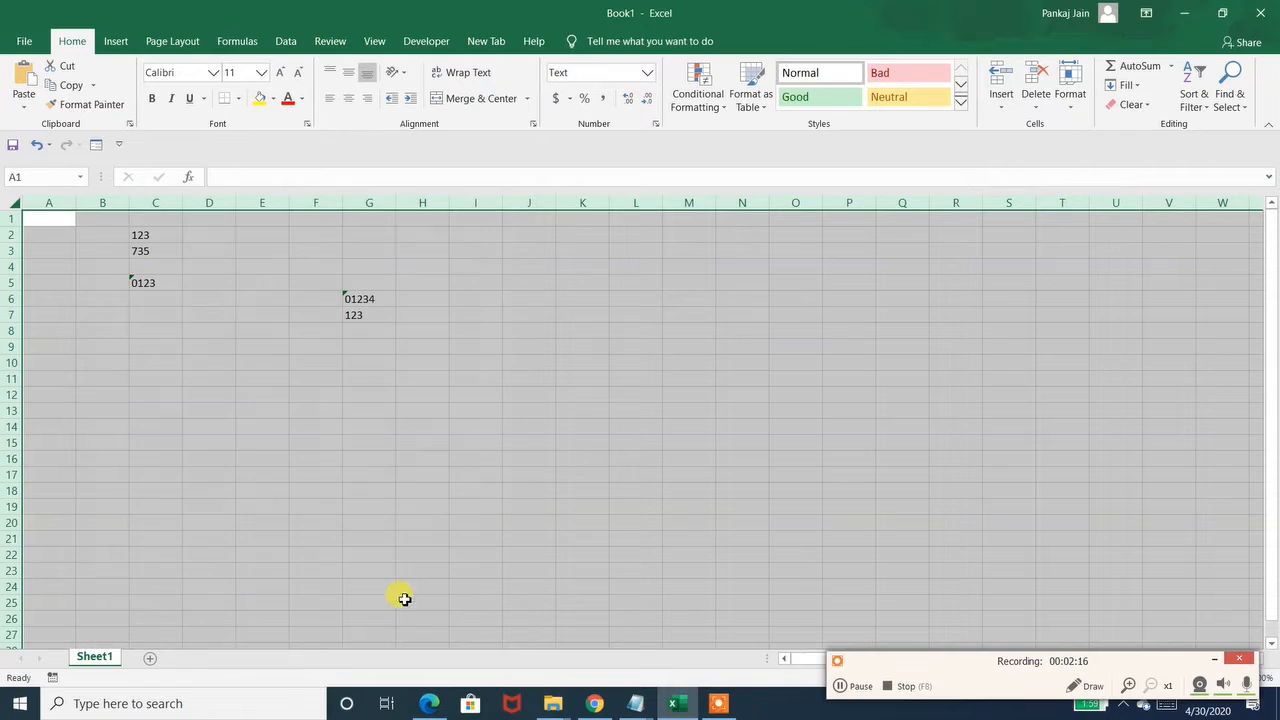
Enter 000123 in cell G8, directly below the existing values in column G.
left_click(348, 335)
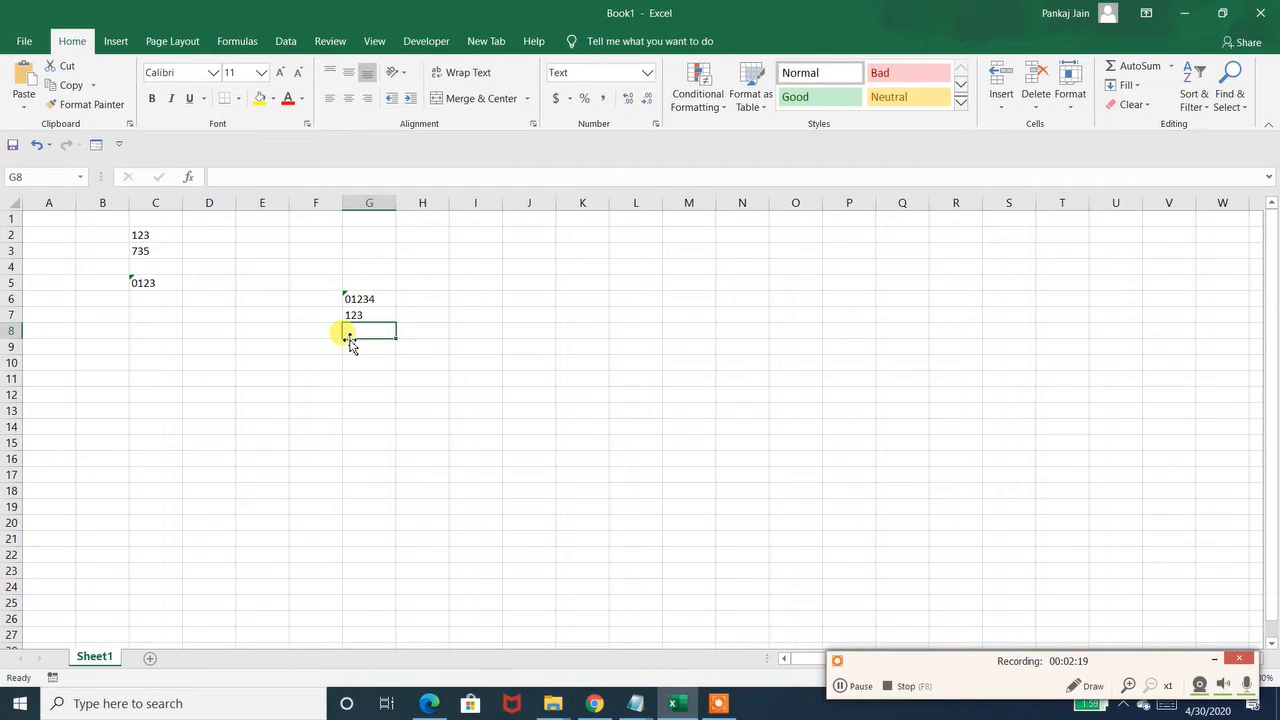
type("000123")
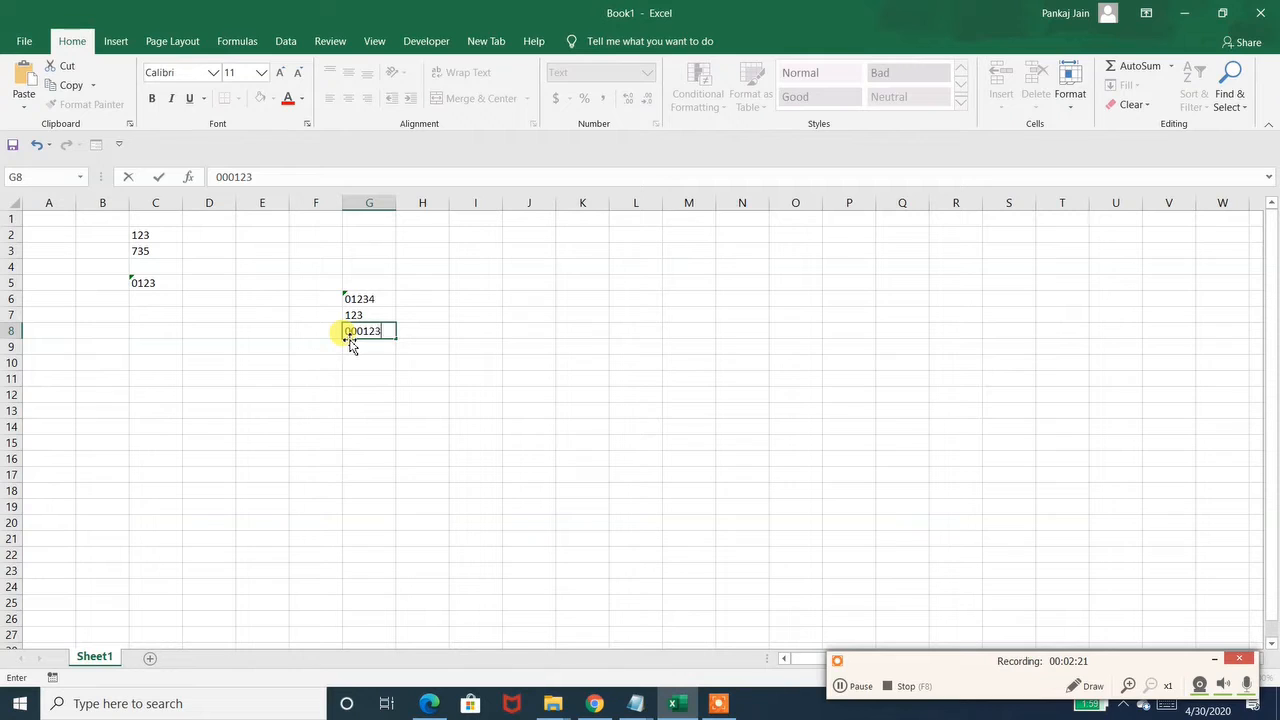
key("Return")
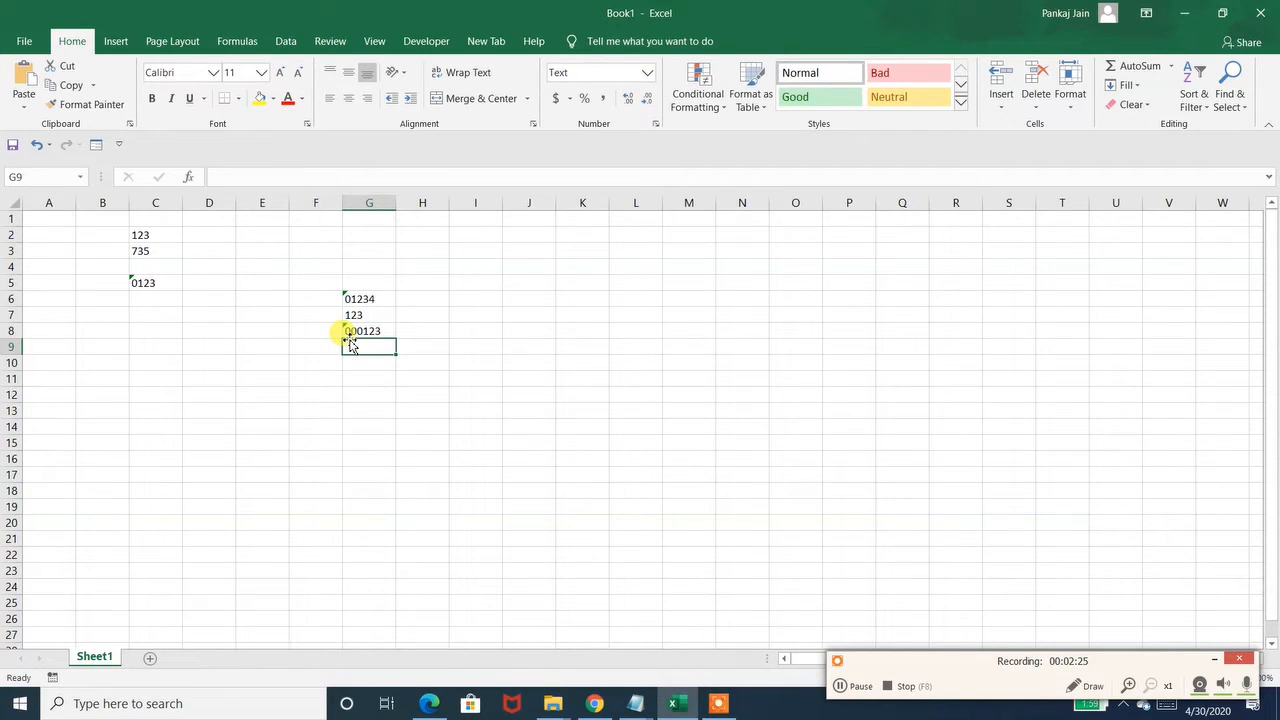
left_click(845, 686)
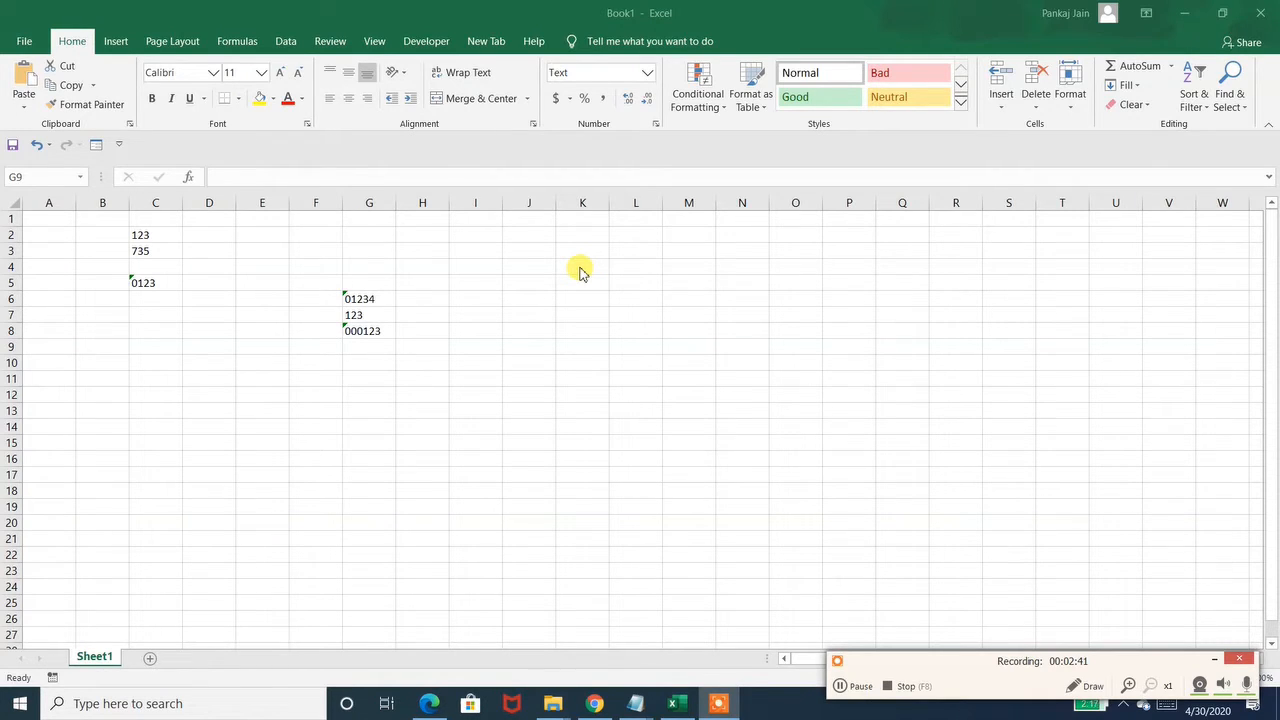
Add a new worksheet and enter 12345, 23 and 34567 in cells F5 to F7.
left_click(148, 665)
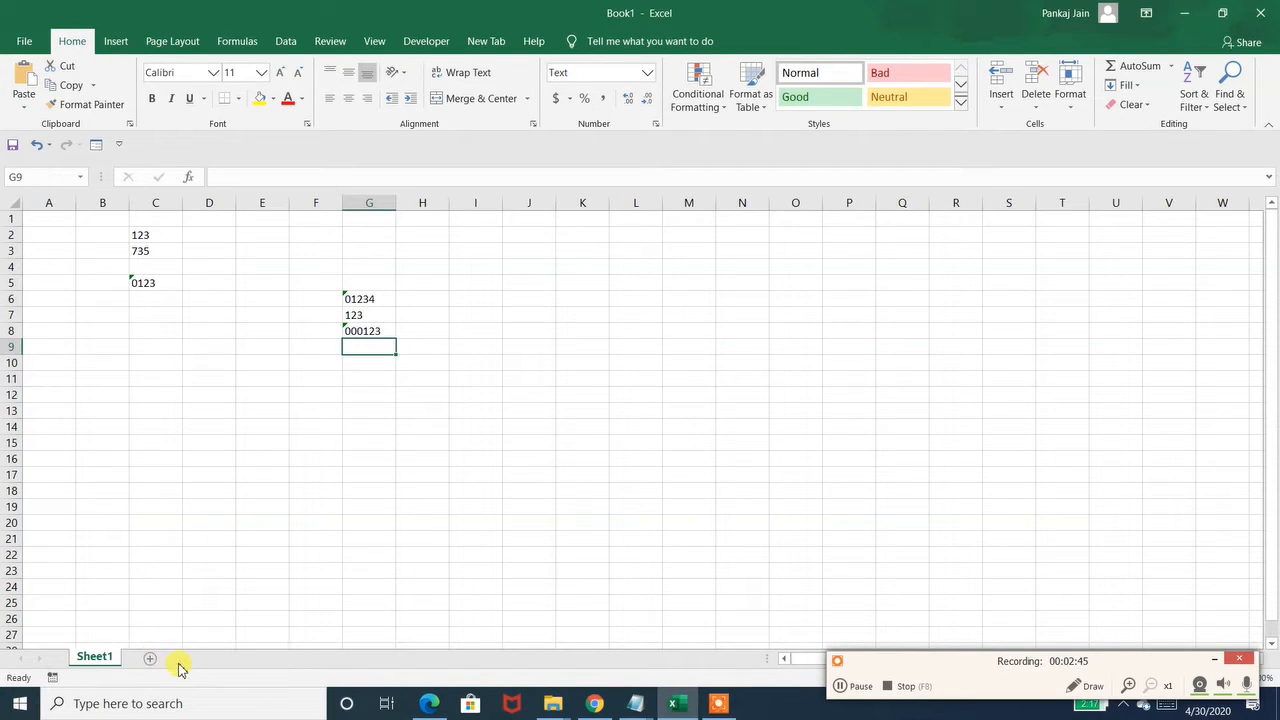
left_click(151, 660)
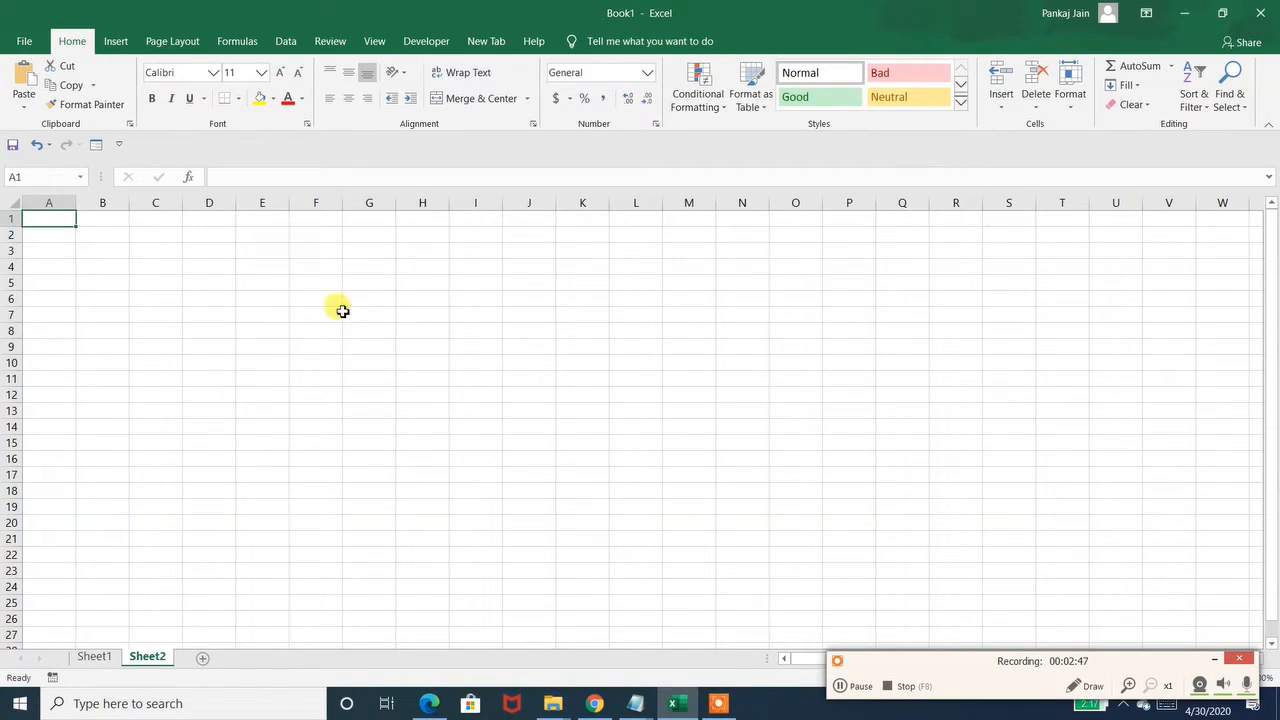
left_click(324, 278)
type("123")
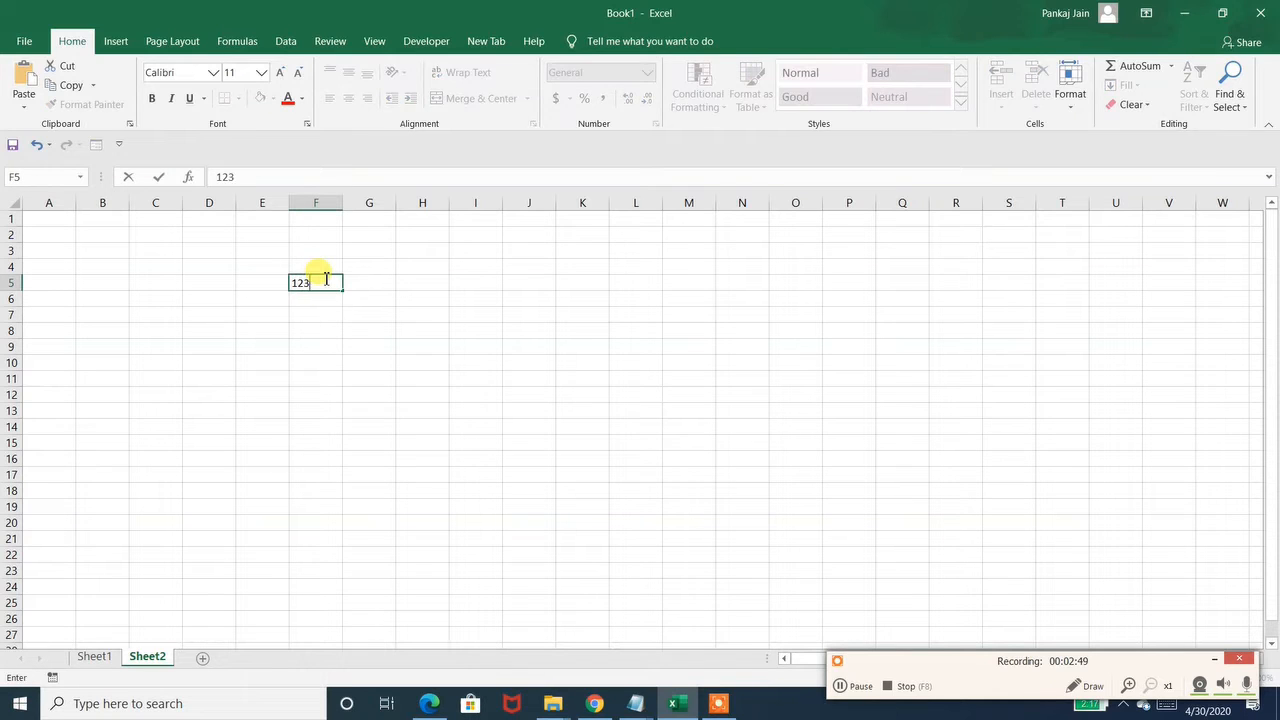
type("45")
key("Return")
type("23")
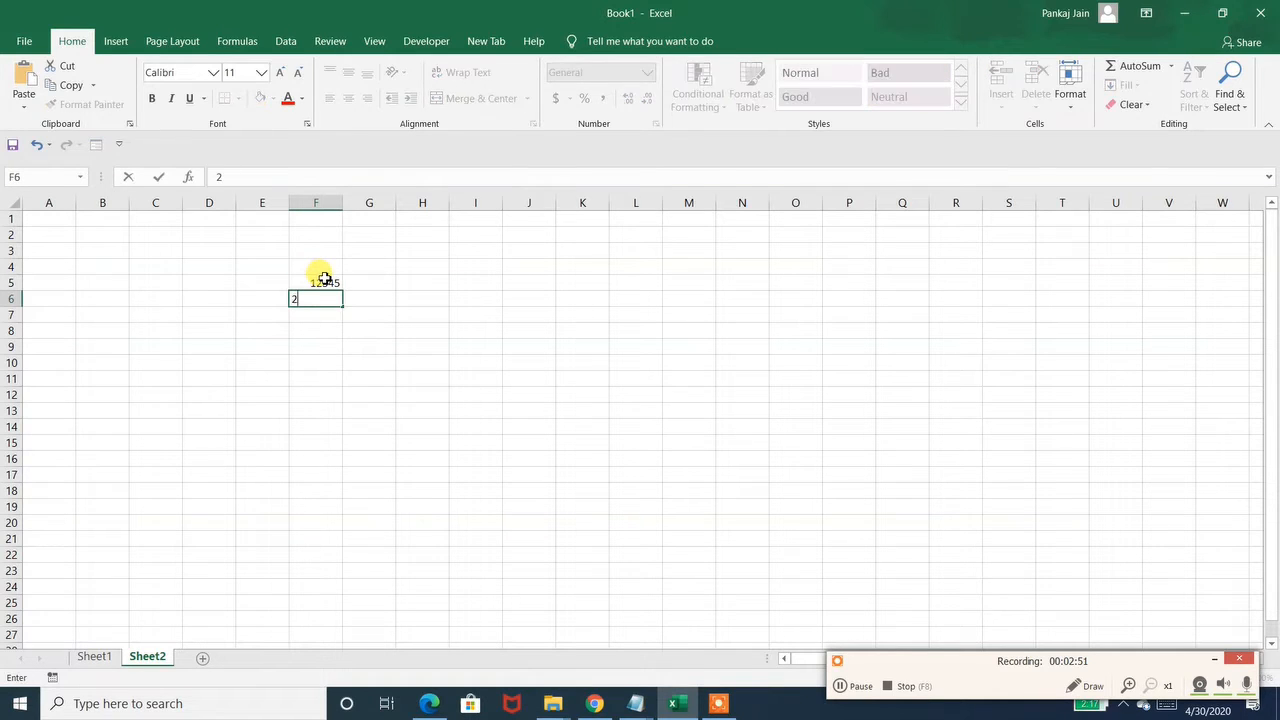
key("Return")
type("34567")
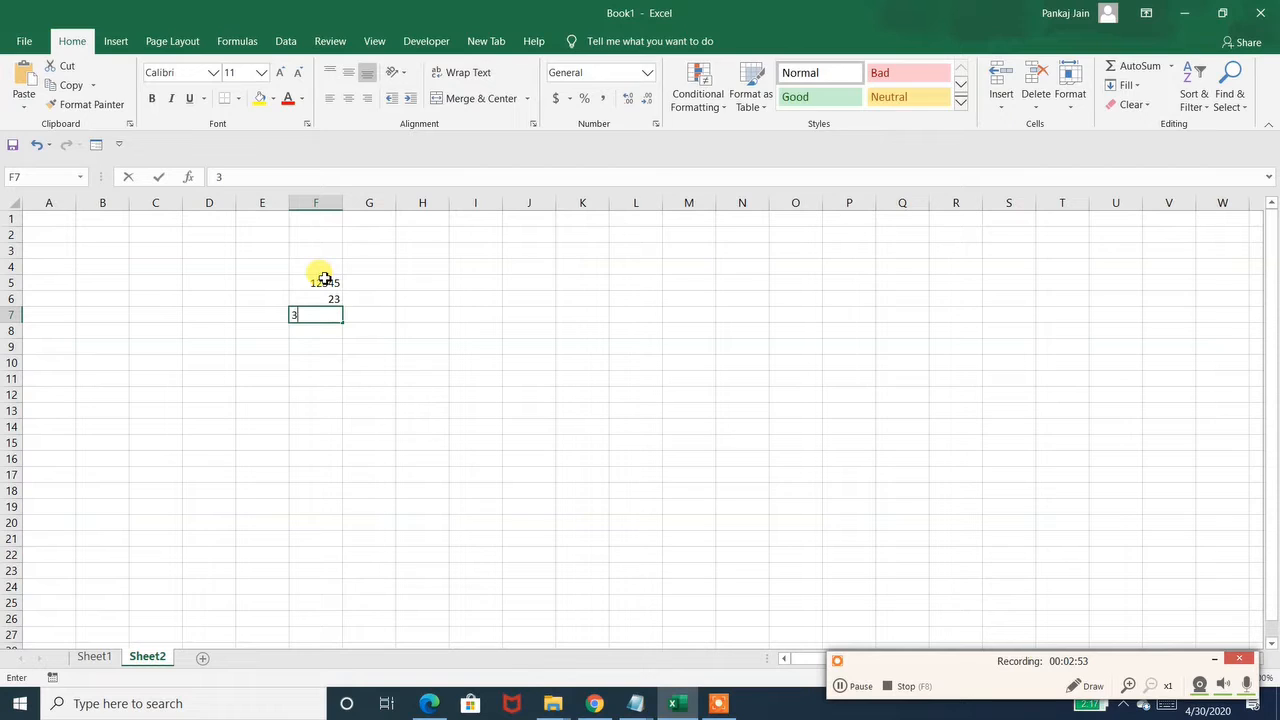
key("Return")
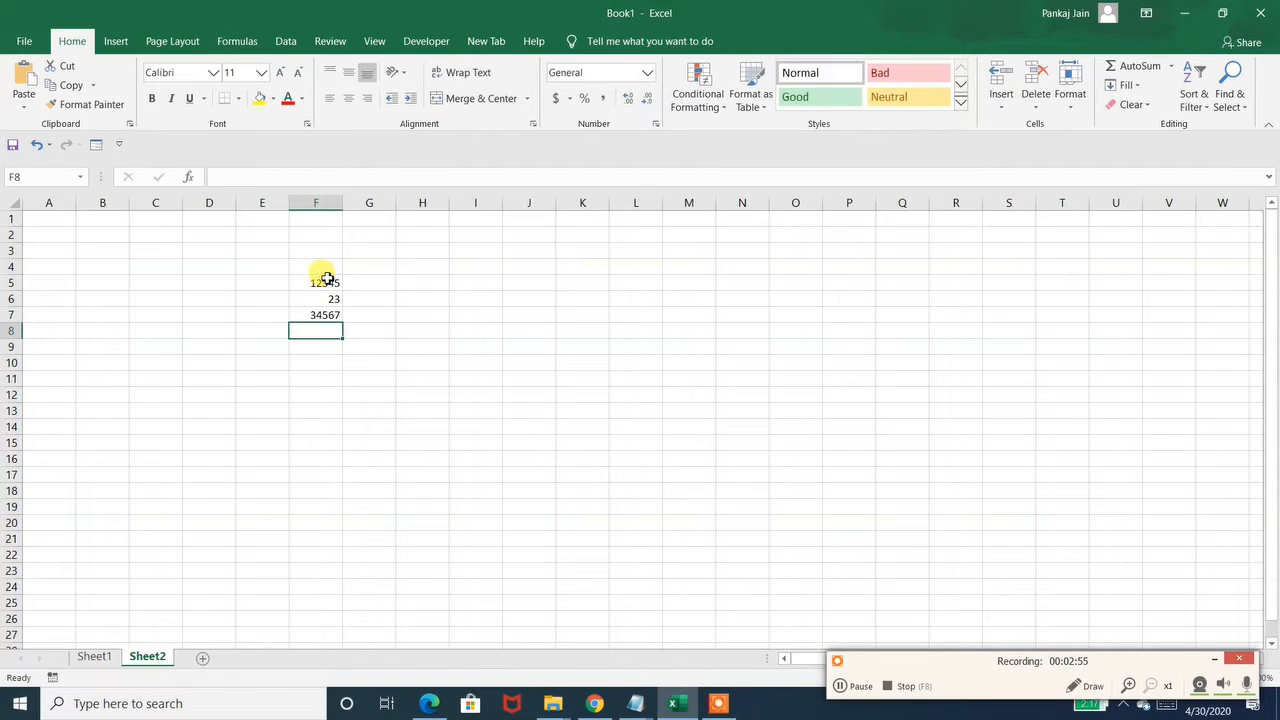
Enter the formula =CONCATENATE("0",F5) in cell G5 to put a leading zero before the number in F5.
left_click(355, 279)
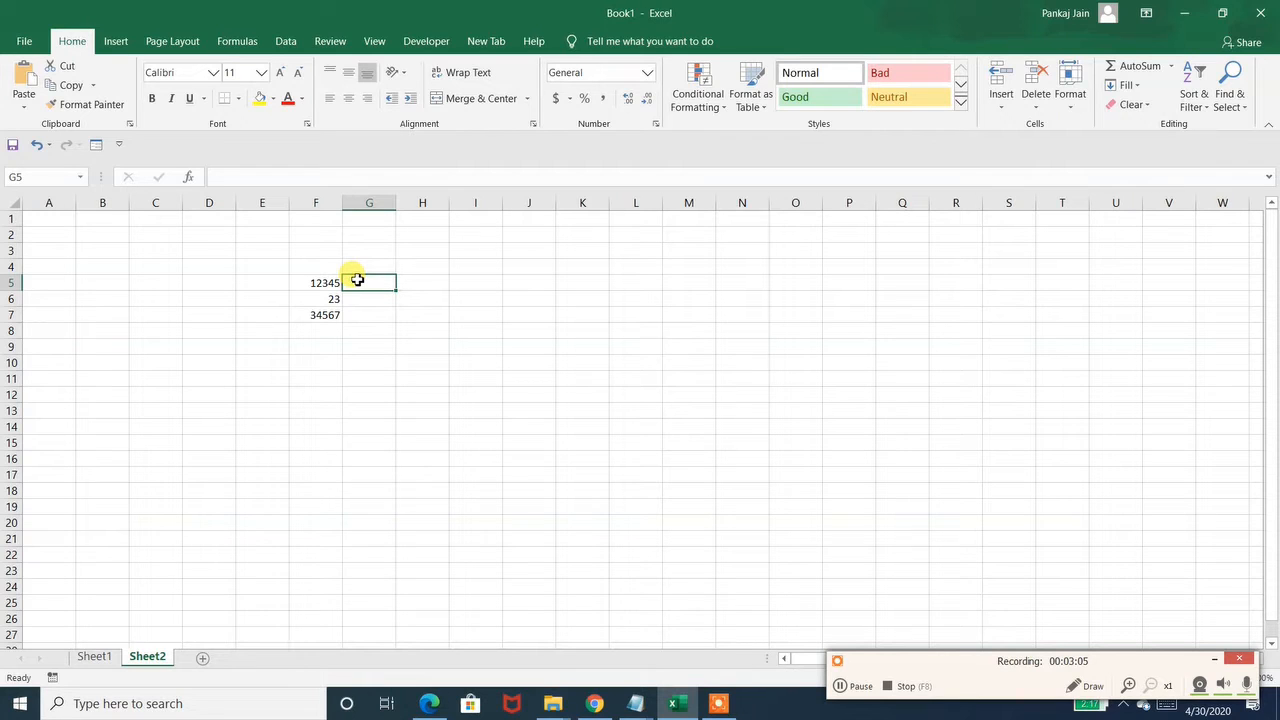
type("=")
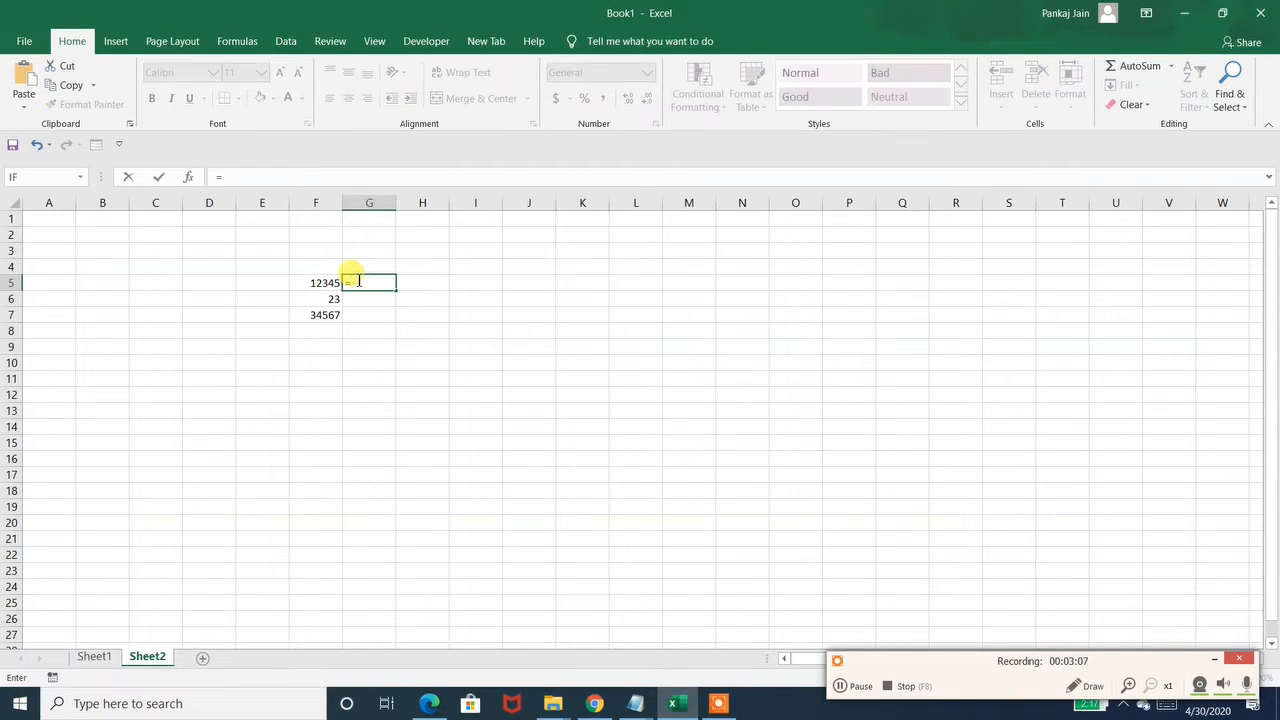
type("conc")
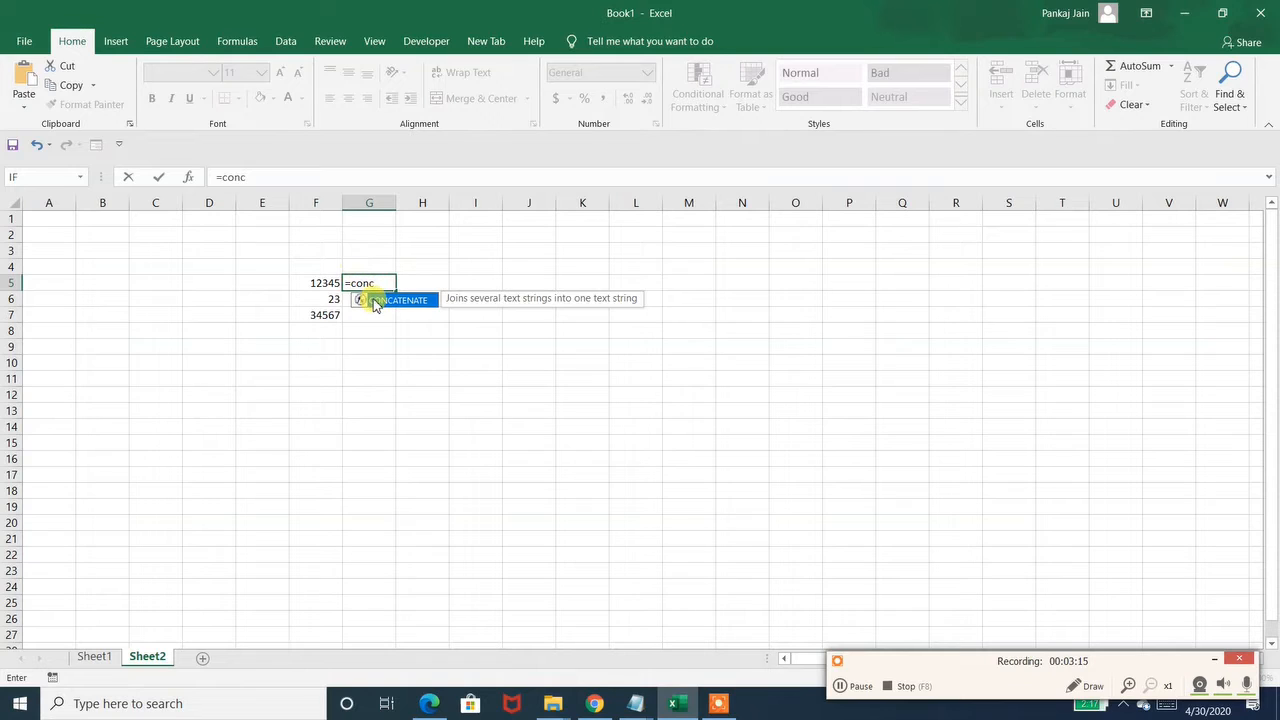
double_click(374, 300)
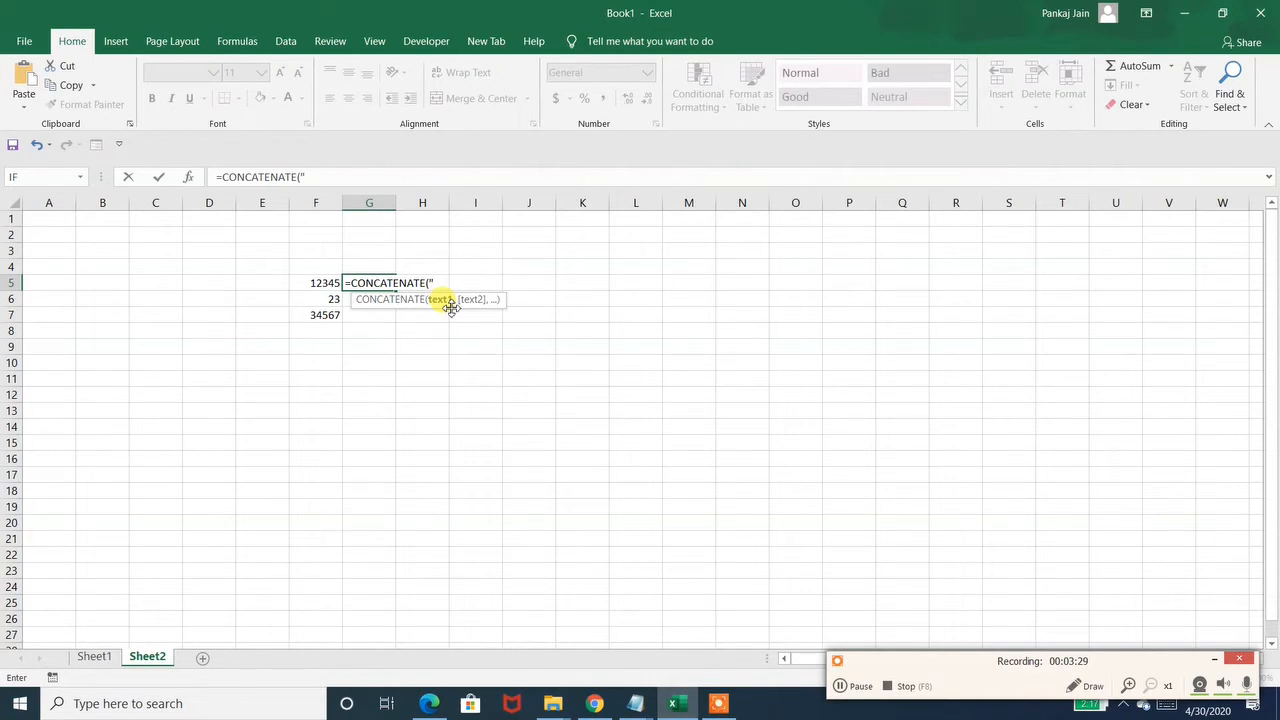
type("0\",")
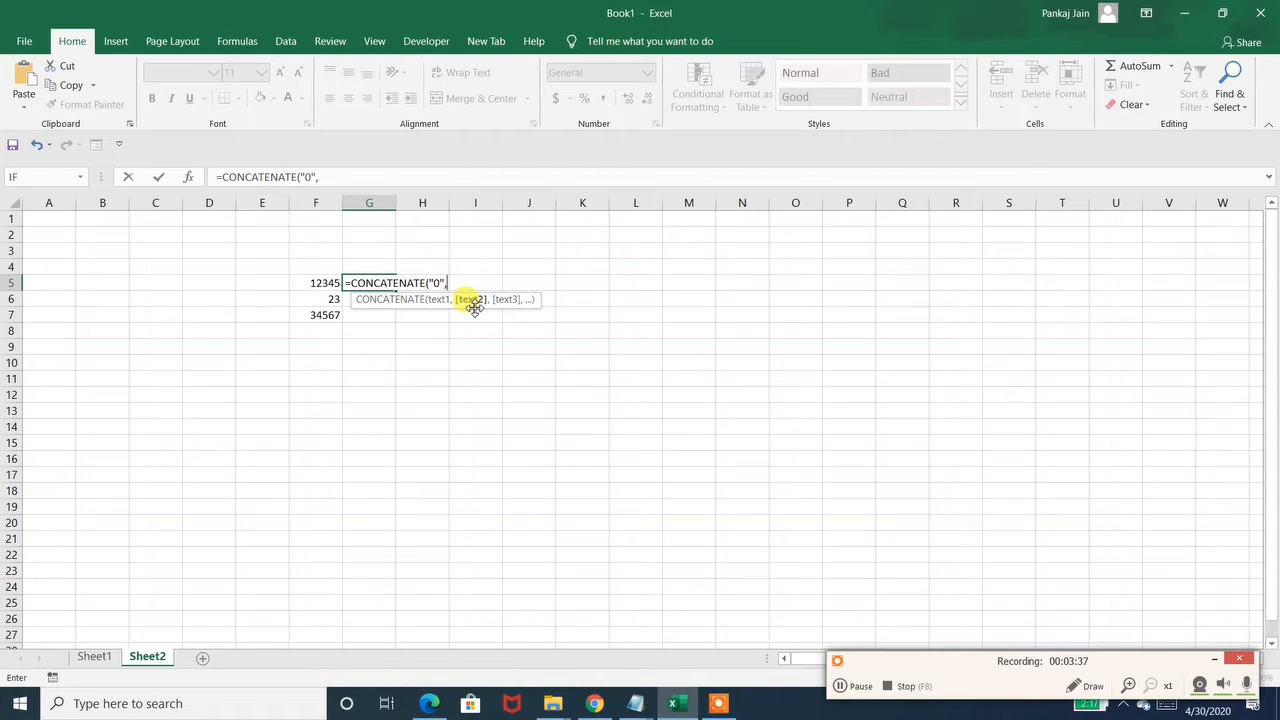
left_click(317, 283)
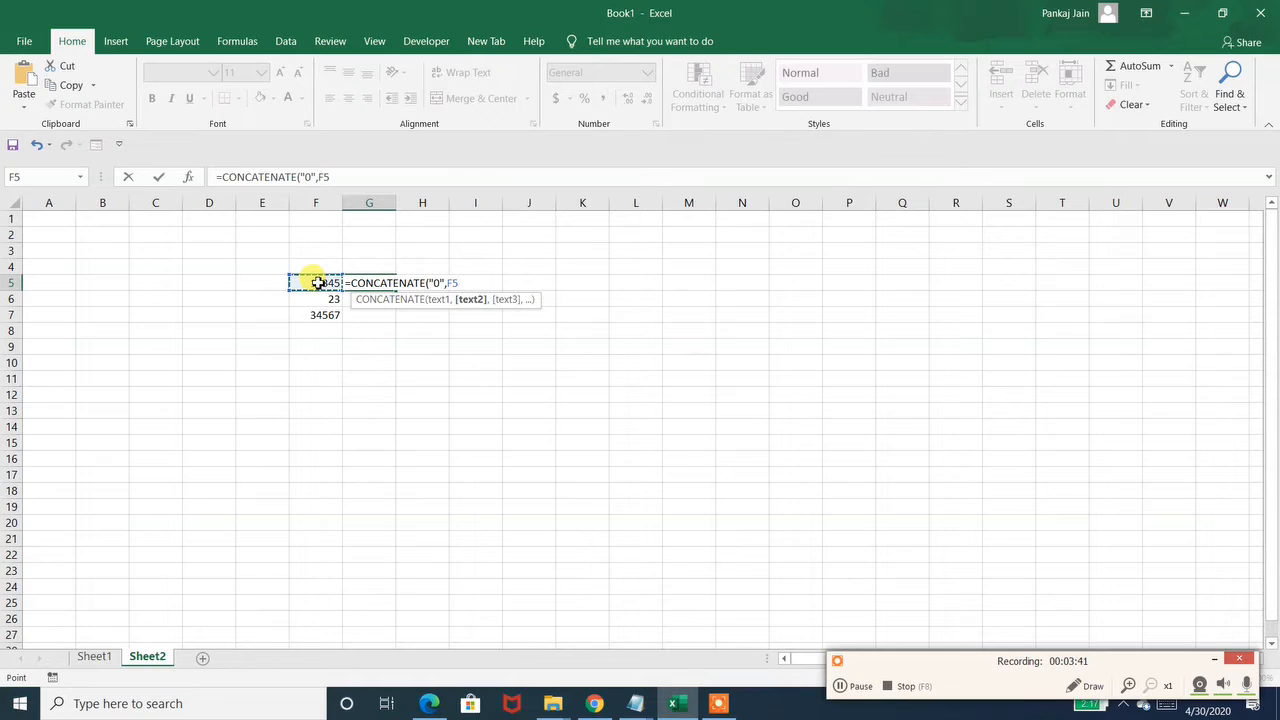
type(")")
key("Return")
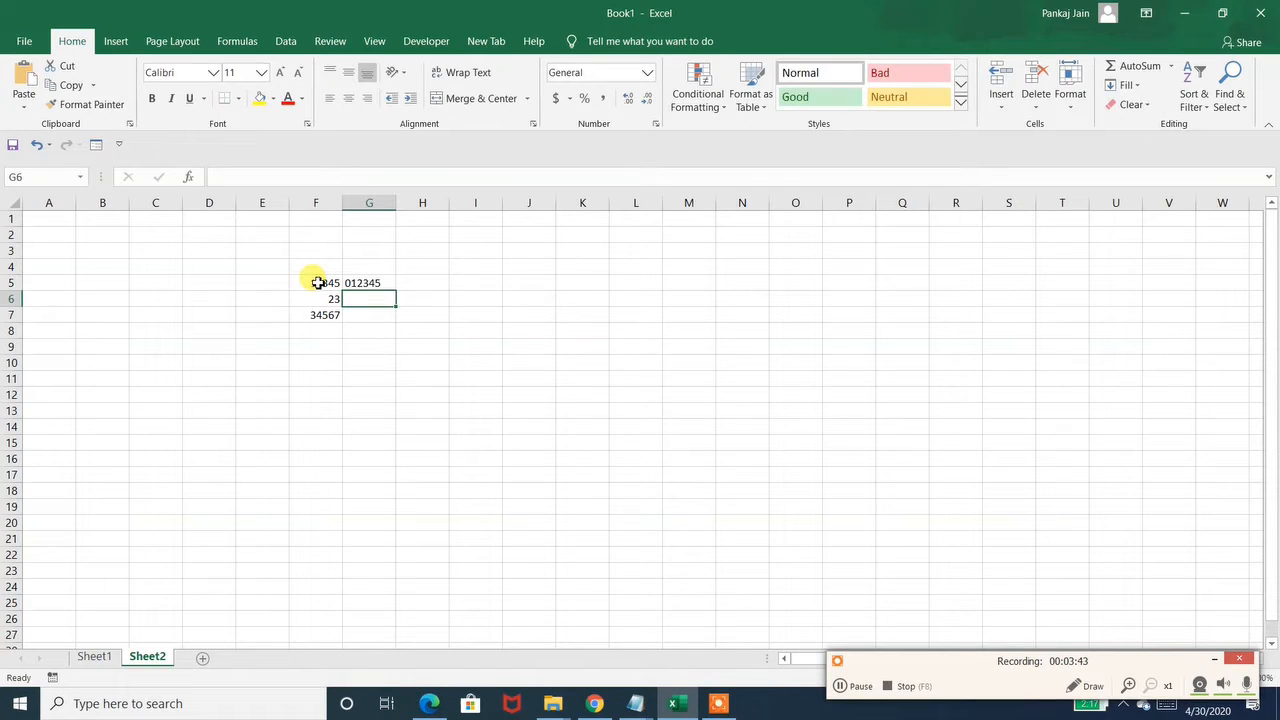
Fill the CONCATENATE formula from cell G5 down to G7.
left_click(370, 283)
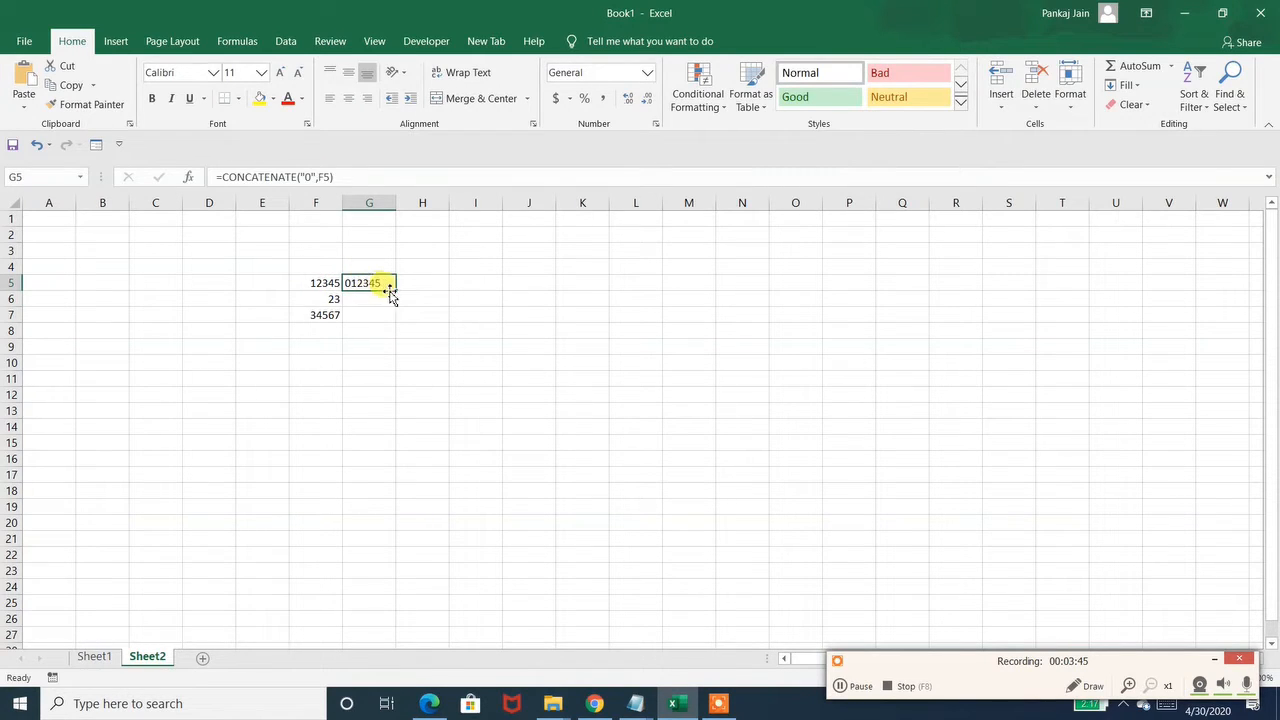
left_click_drag(394, 290, 394, 322)
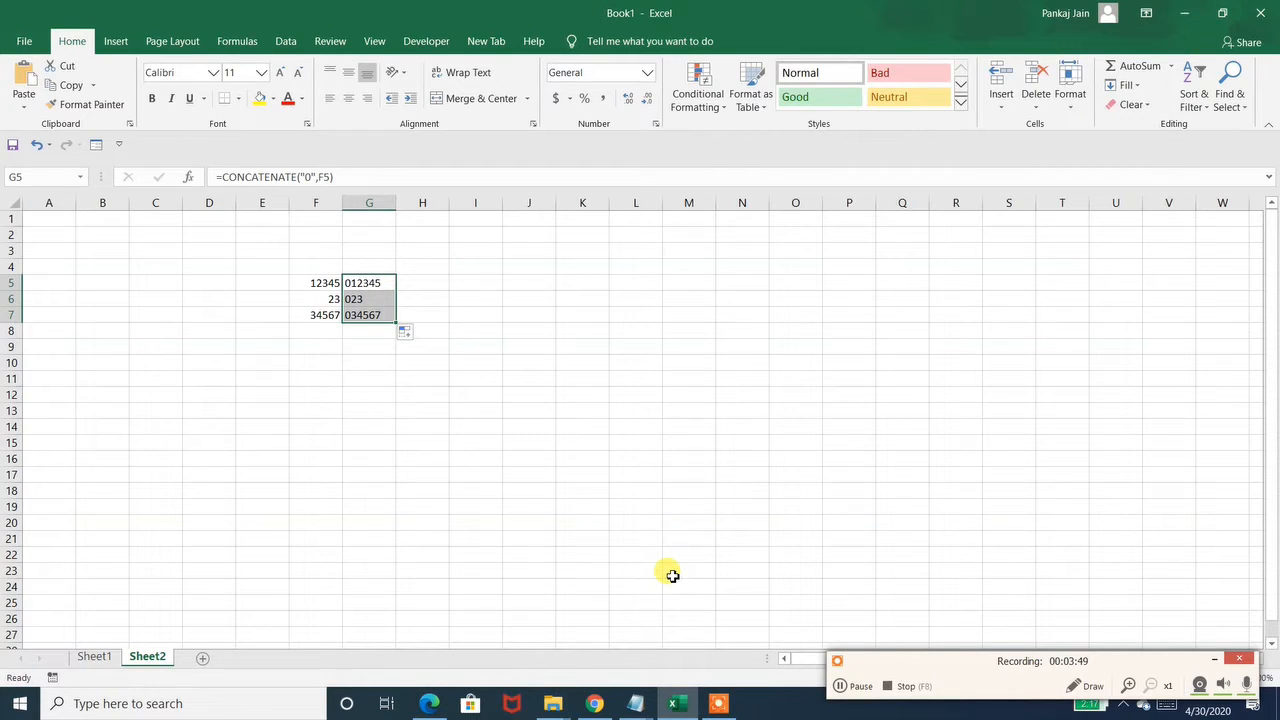
left_click(840, 686)
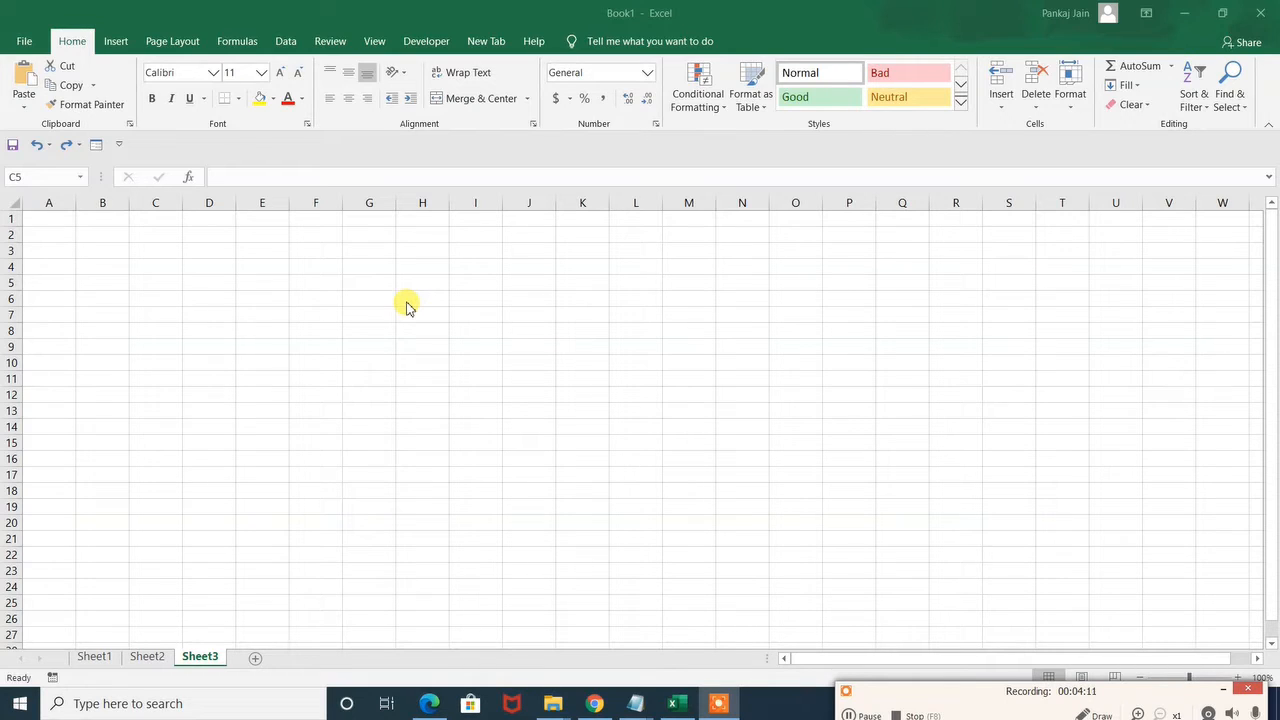
Enter 25000 in cell C5 of Sheet3 and copy it to cell D6.
left_click(299, 244)
type("25000")
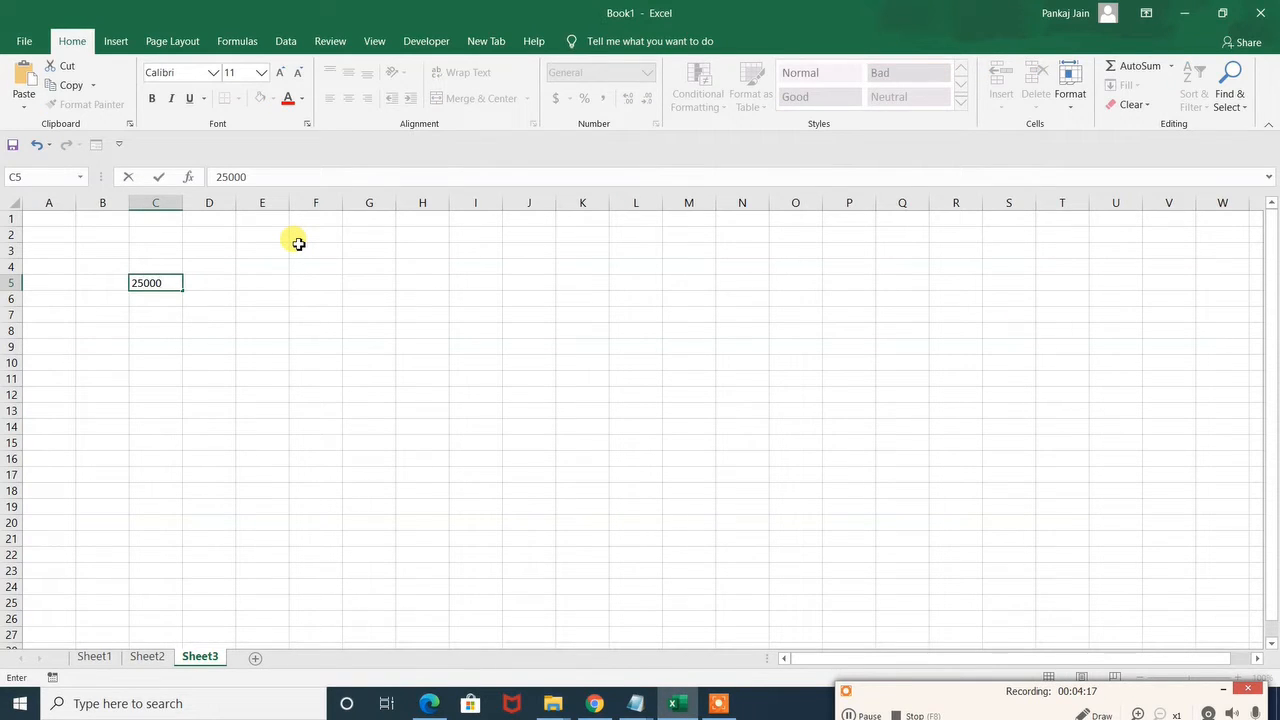
left_click(260, 296)
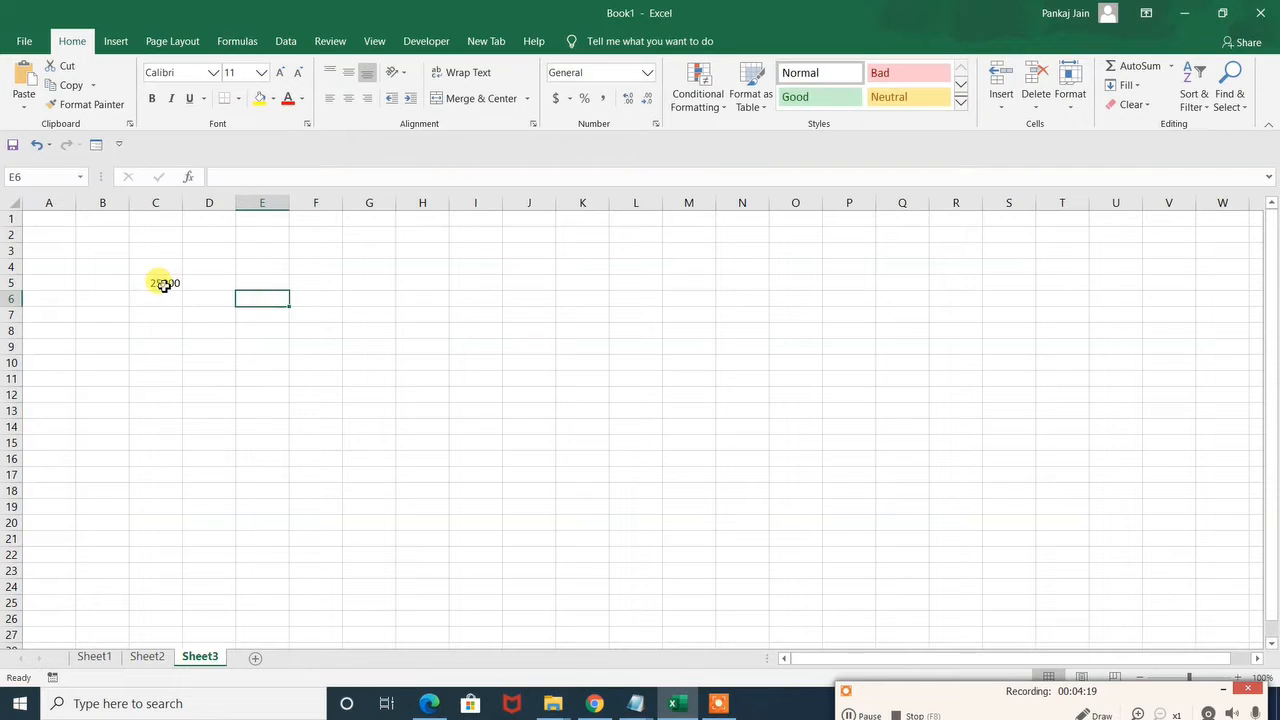
left_click(161, 283)
key("ctrl+c")
left_click(228, 293)
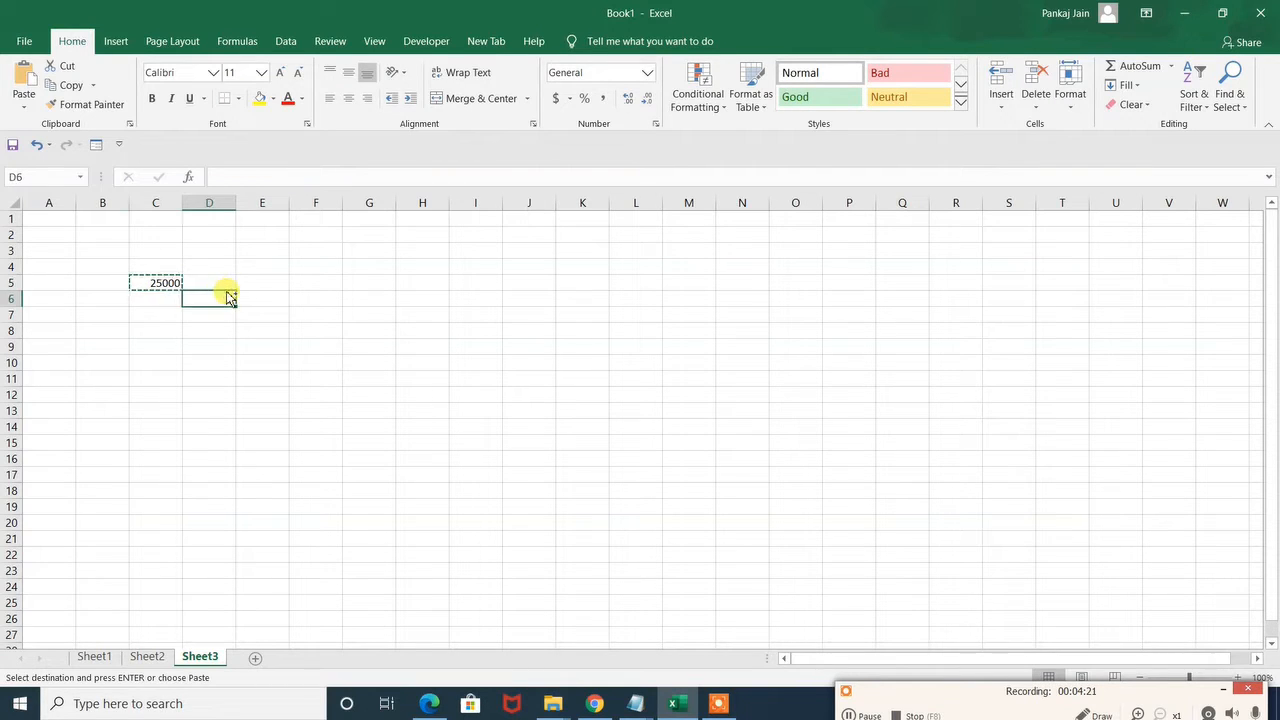
key("ctrl+v")
left_click(254, 300, "ctrl")
key("ctrl+c")
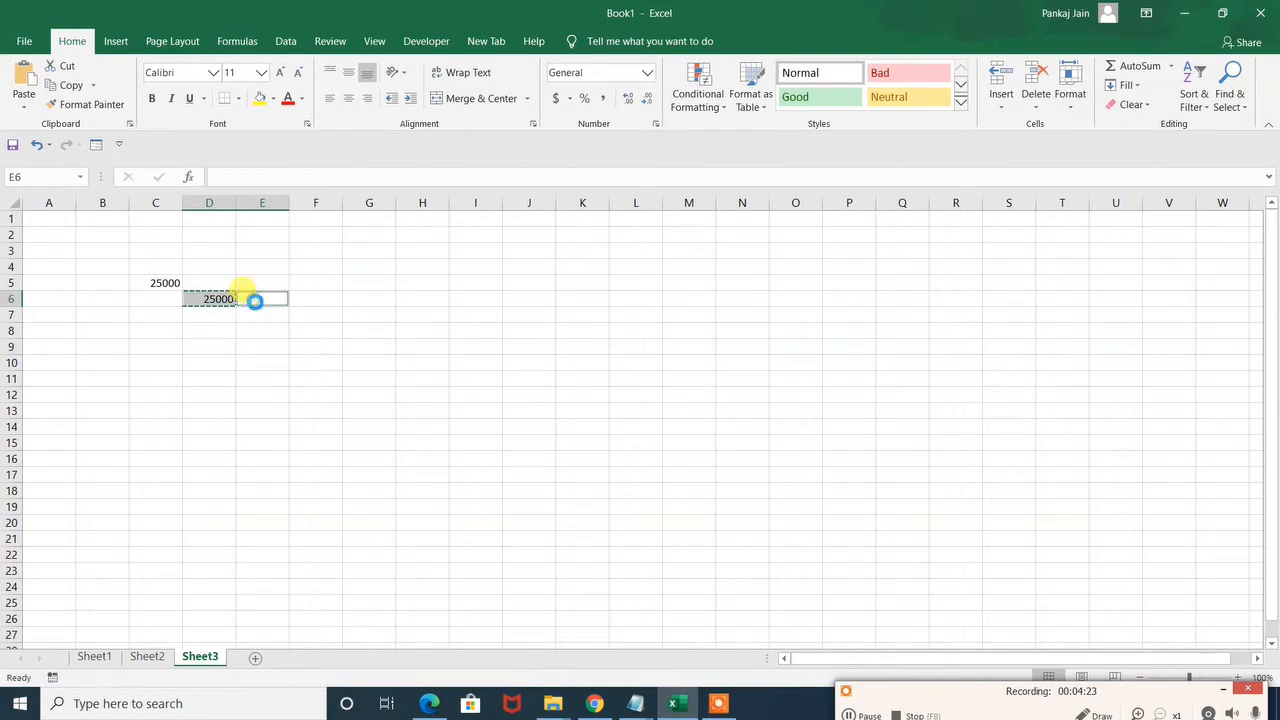
key("Escape")
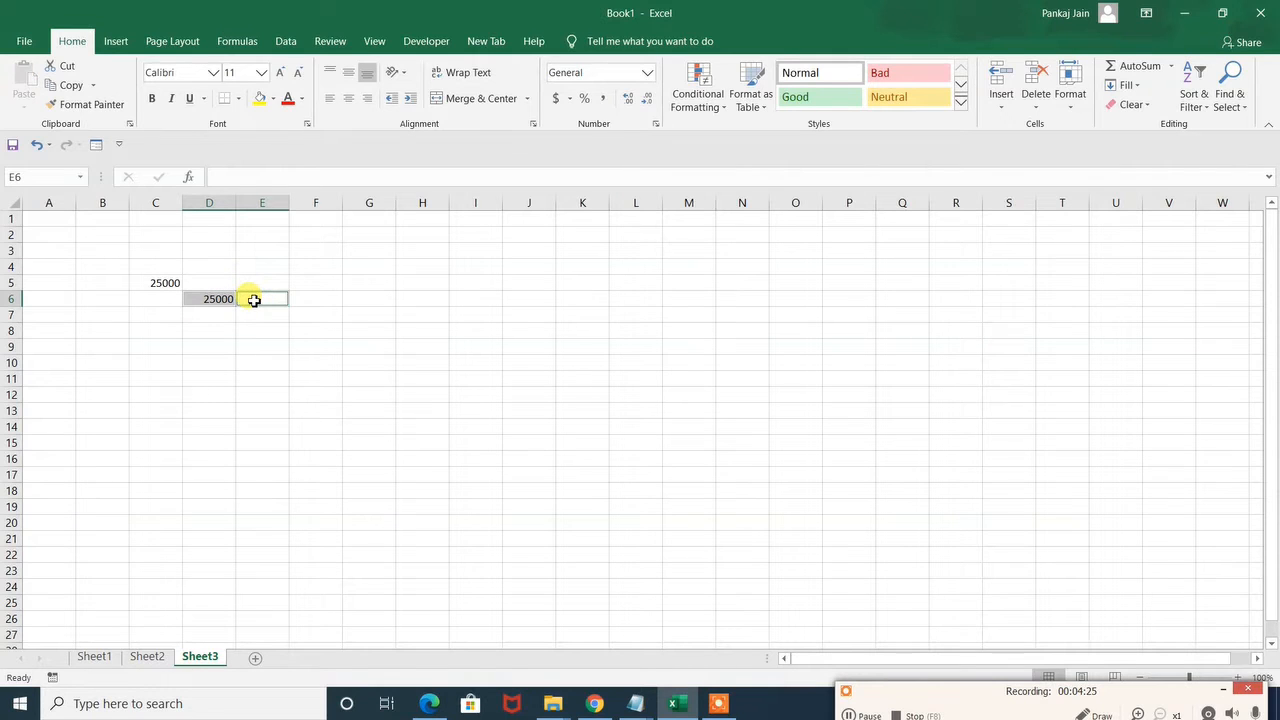
Undo the paste into cell D6 and clear the contents of cell C5.
key("ctrl+z")
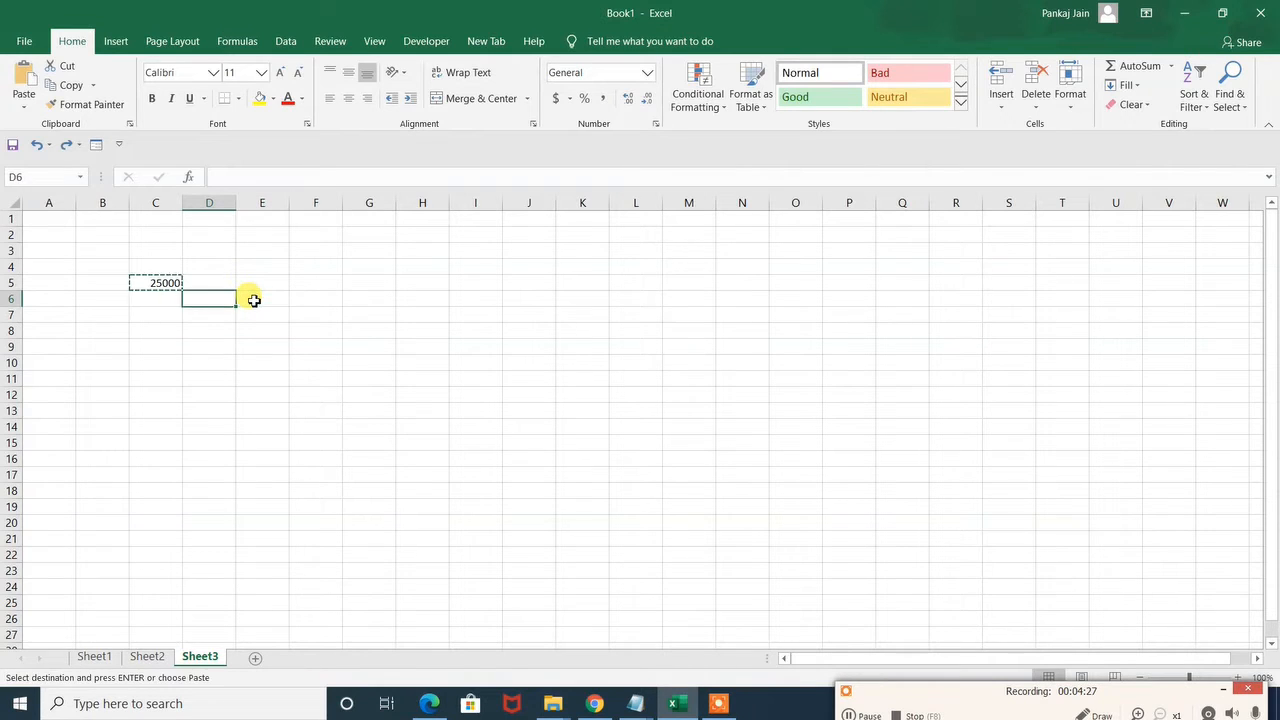
left_click(159, 280)
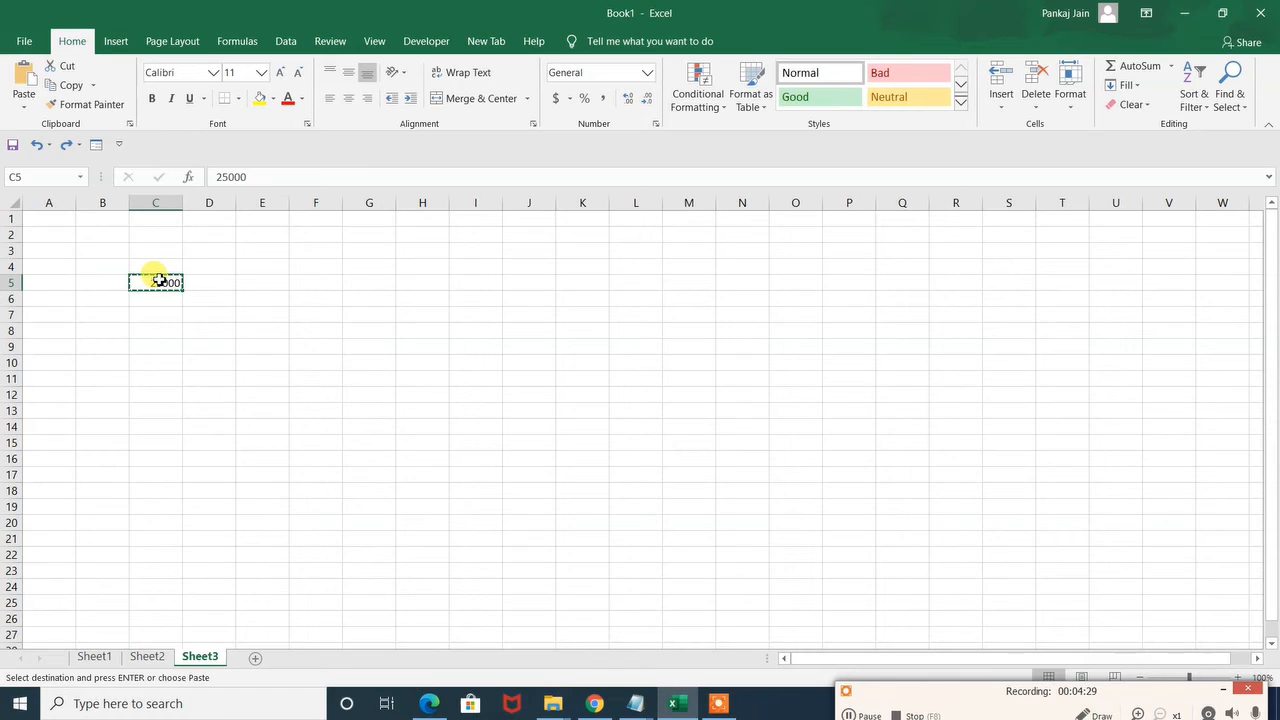
key("Delete")
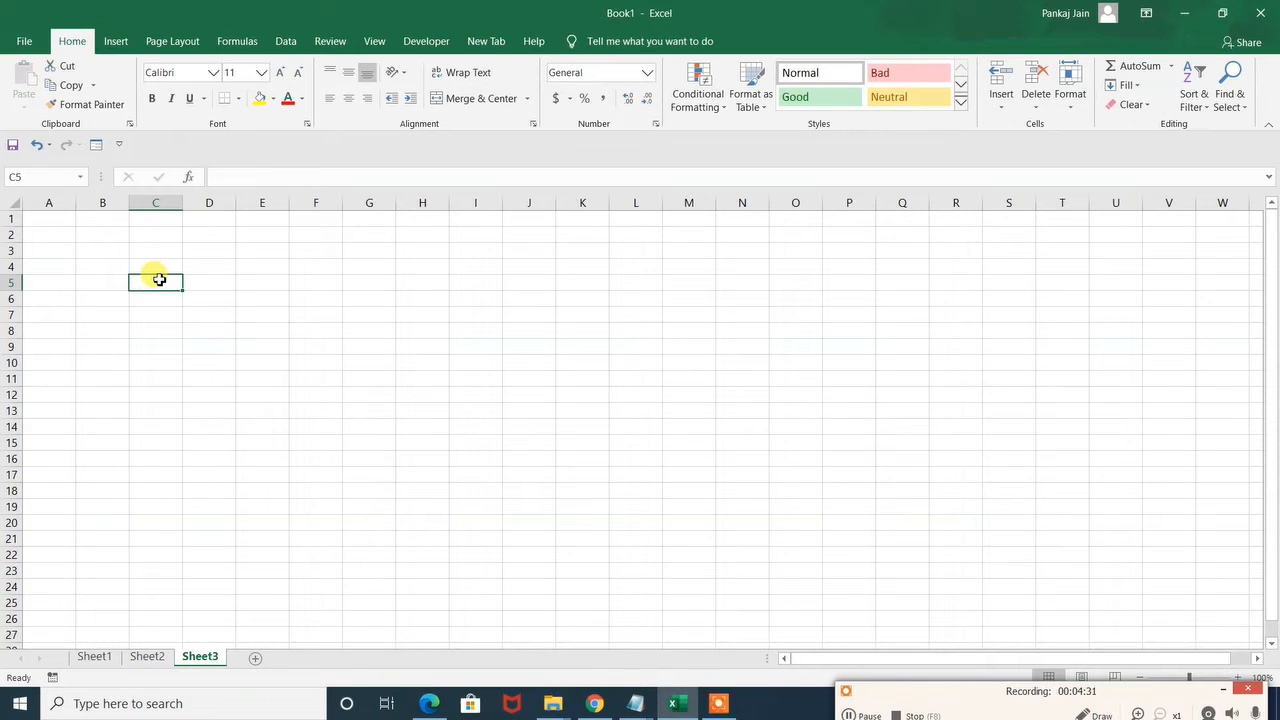
Fill every cell of the range C5:S20 on Sheet3 with 25000 in a single entry.
left_click_drag(157, 278, 1022, 530)
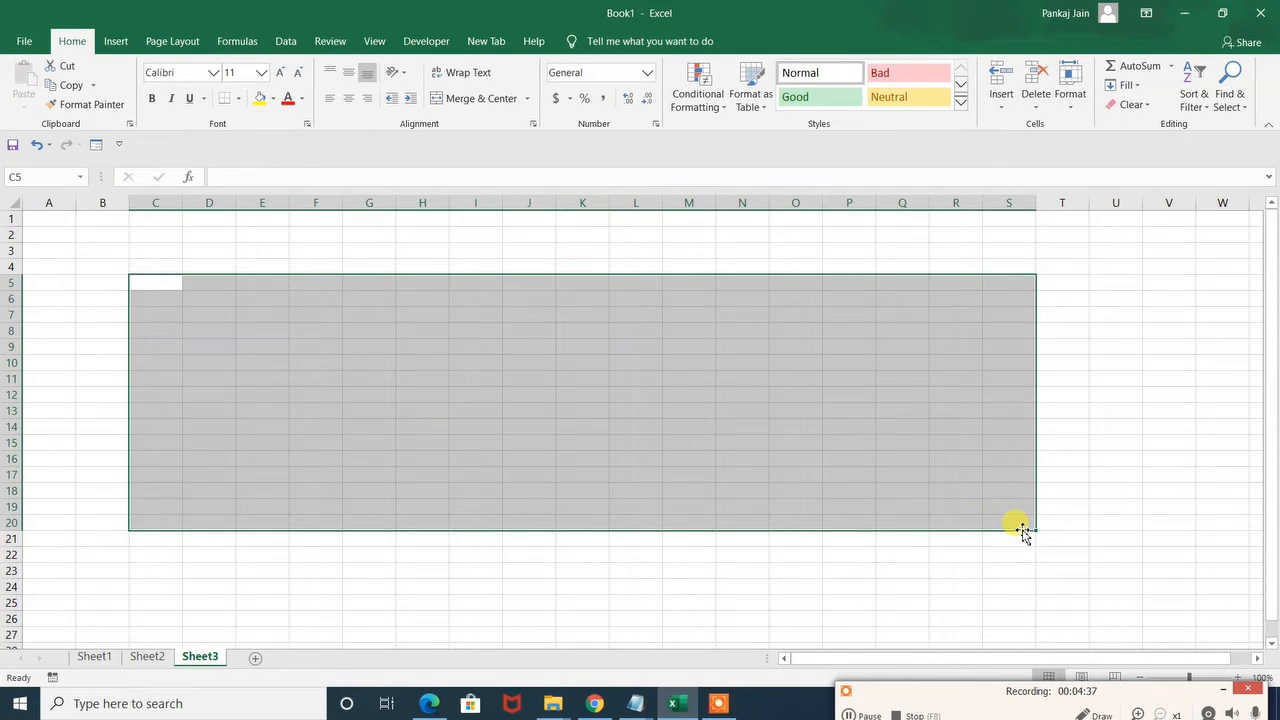
type("25")
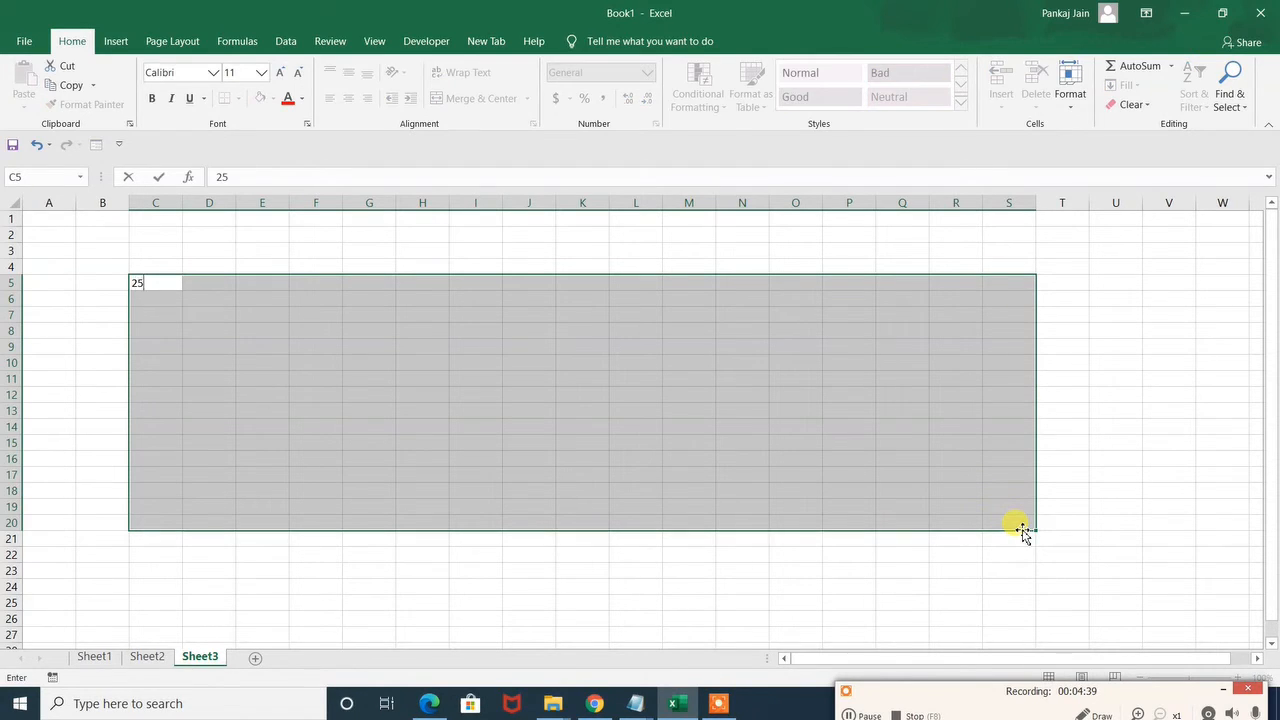
type("000")
key("ctrl+Return")
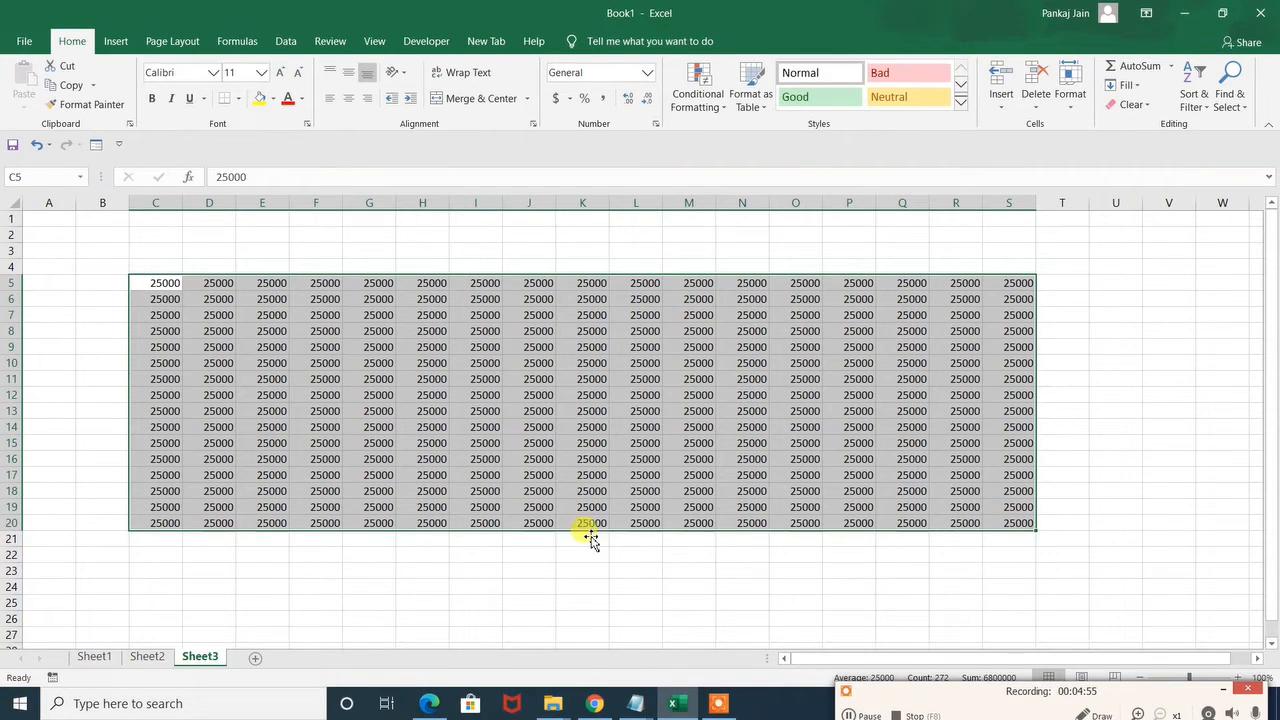
left_click(947, 392)
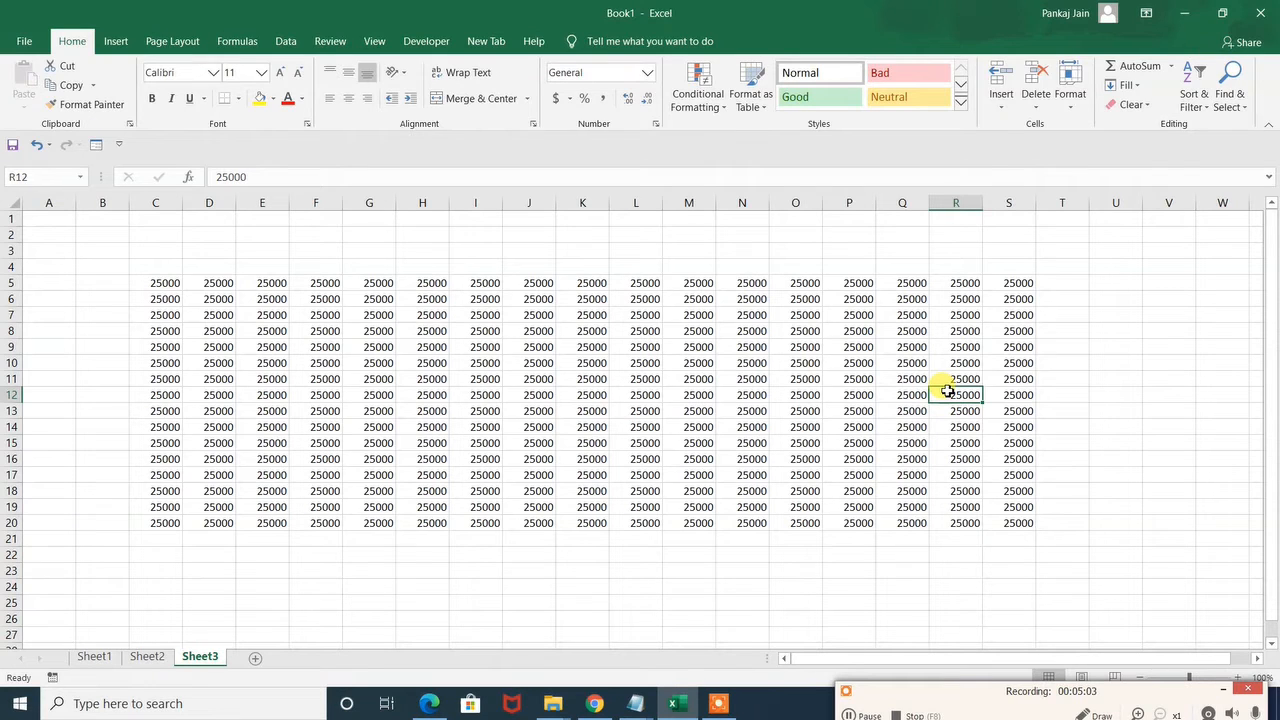
left_click(860, 714)
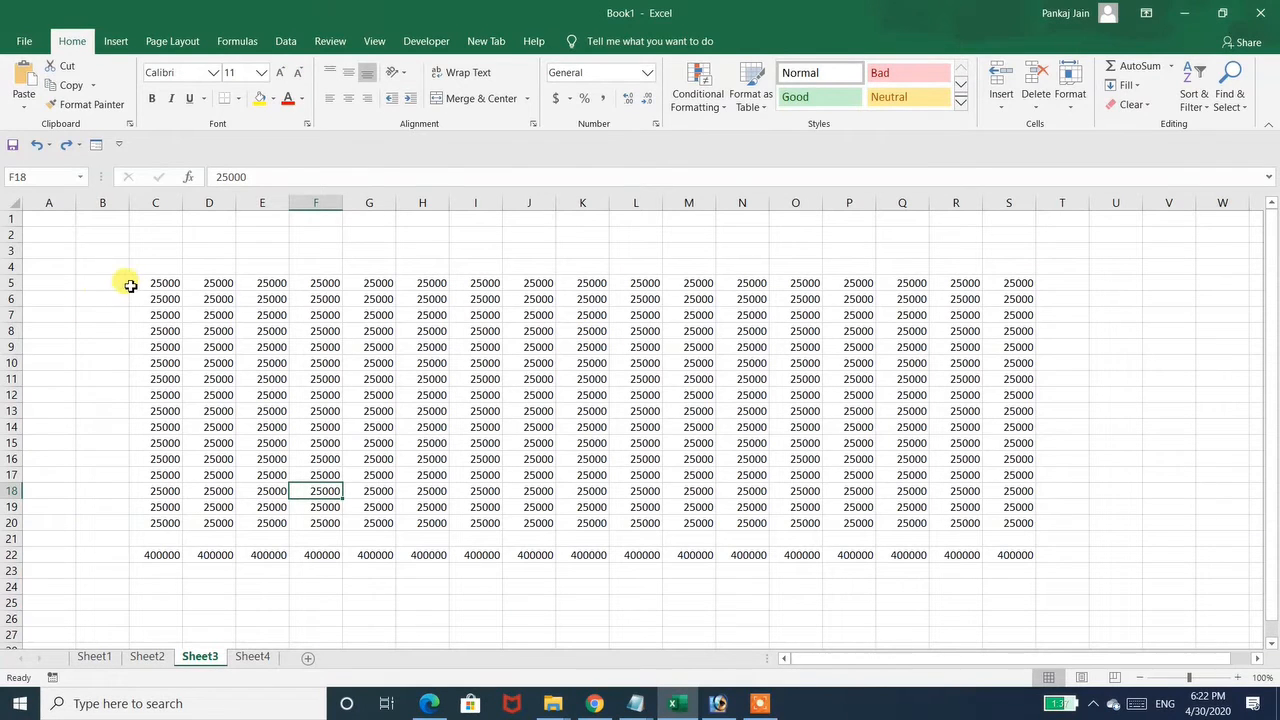
Apply the Currency number format with dollar sign and two decimals to the range C5:S22 on Sheet3.
left_click_drag(137, 284, 1011, 558)
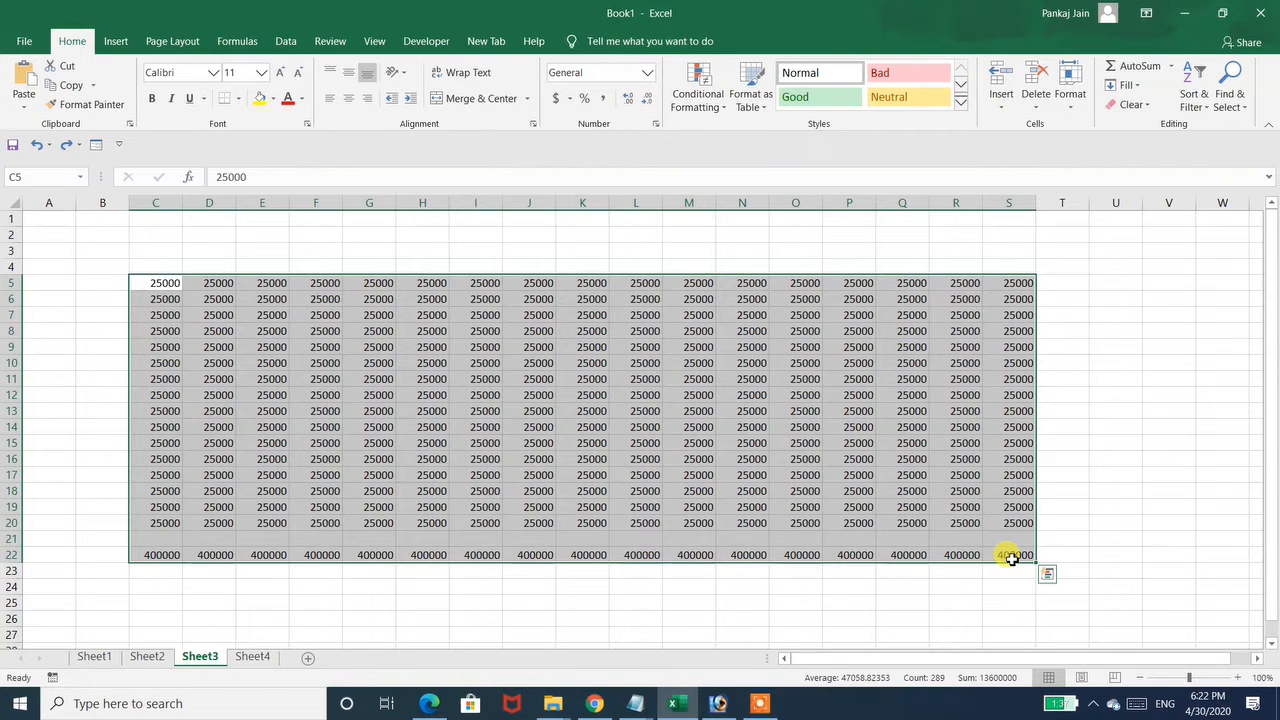
key("ctrl+shift+4")
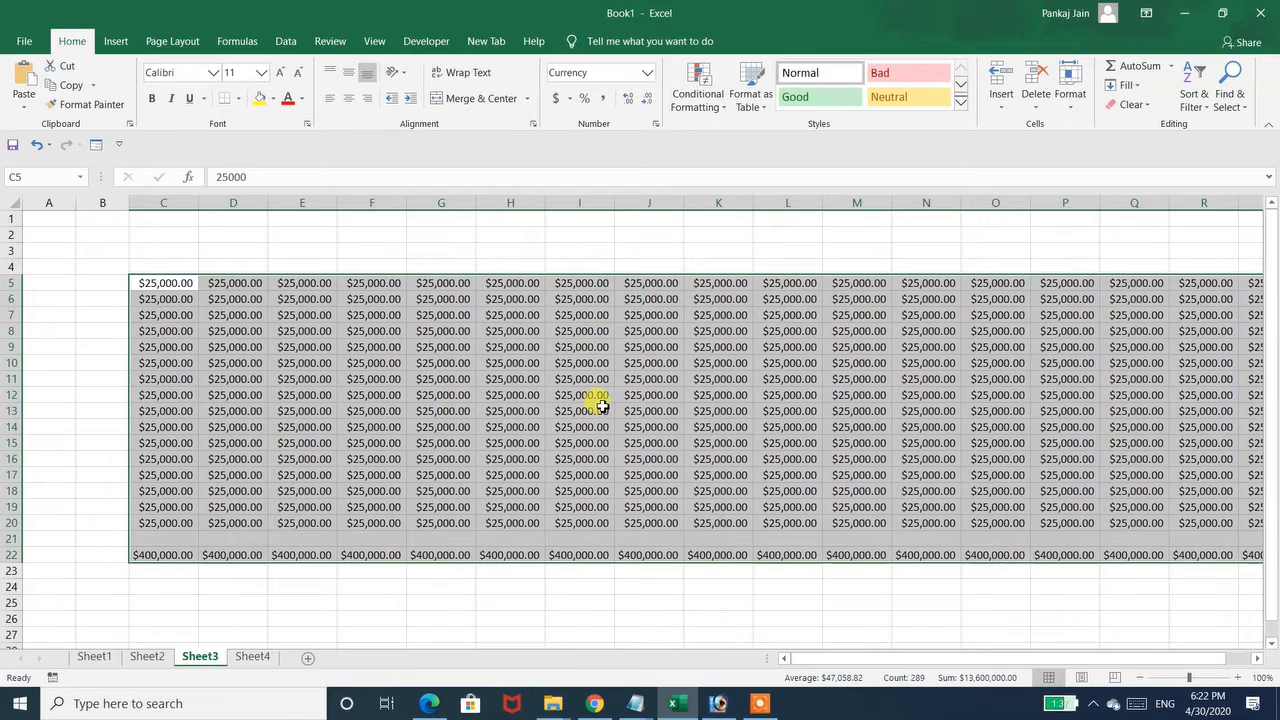
left_click(856, 409)
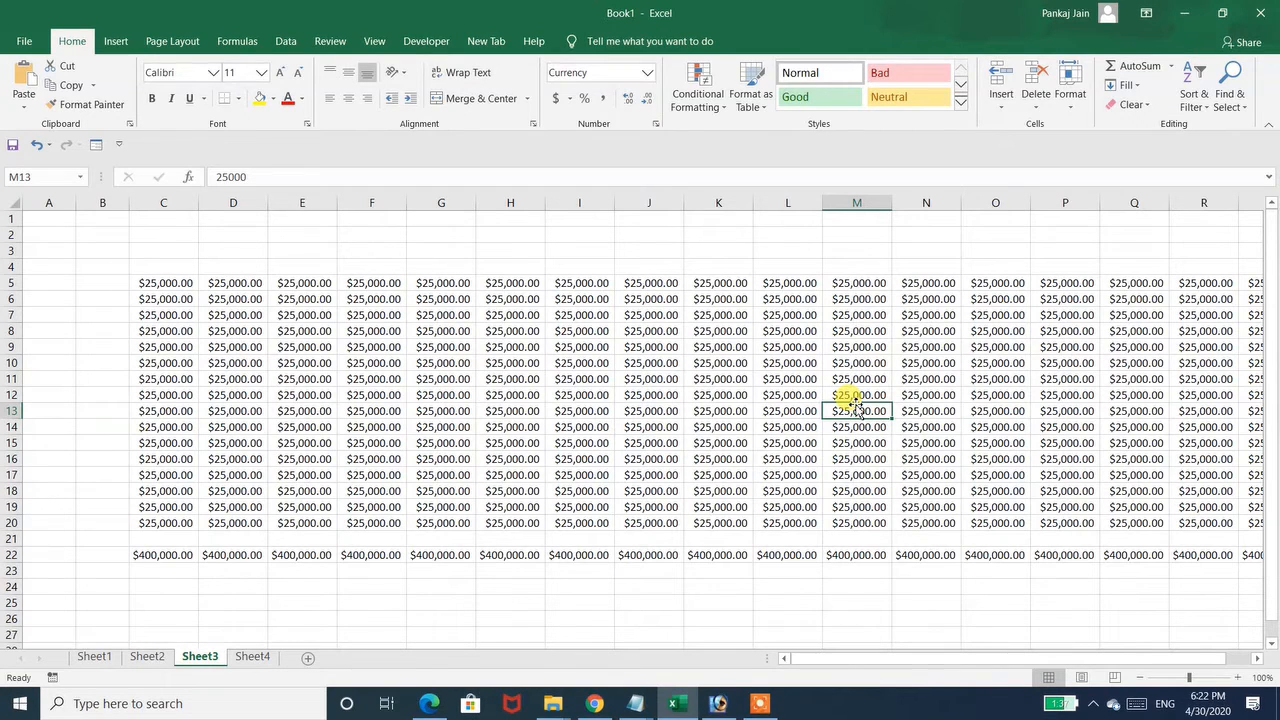
left_click(760, 703)
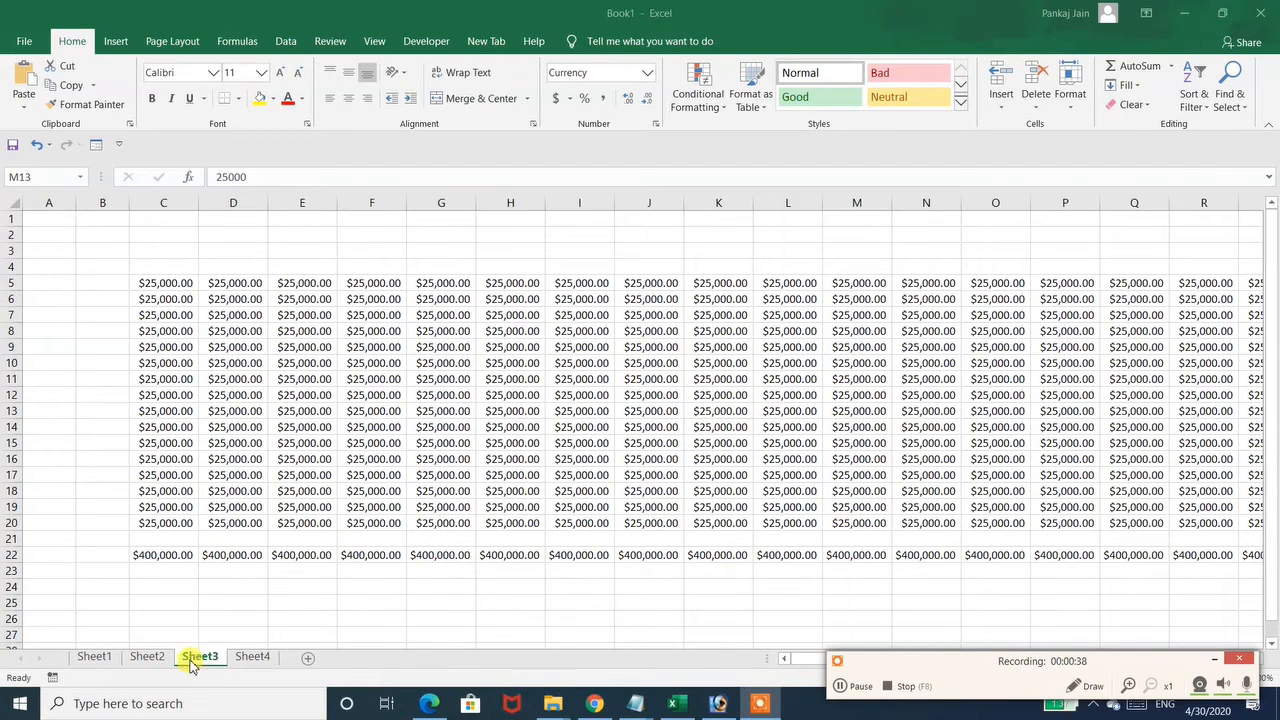
On Sheet4, enter a first, middle and last name in cells D4, E4 and F4, and widen column G to about three times its width.
left_click(252, 660)
left_click(252, 660)
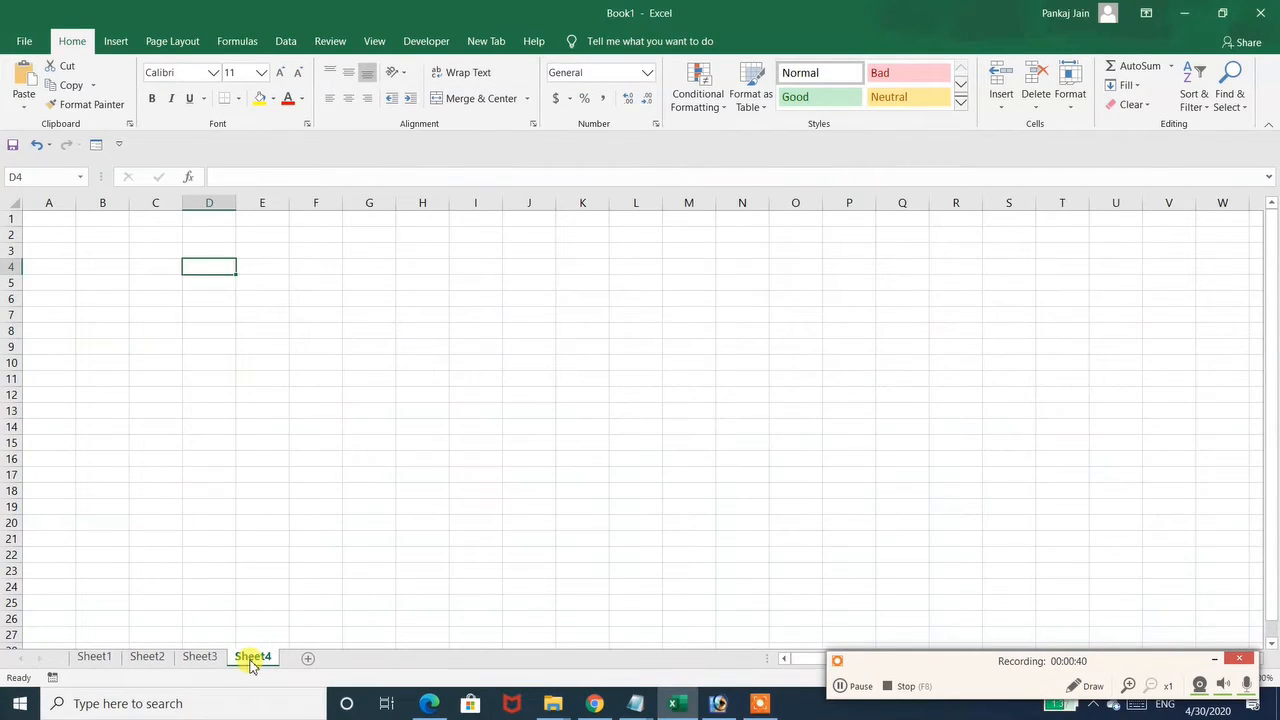
type("Ram")
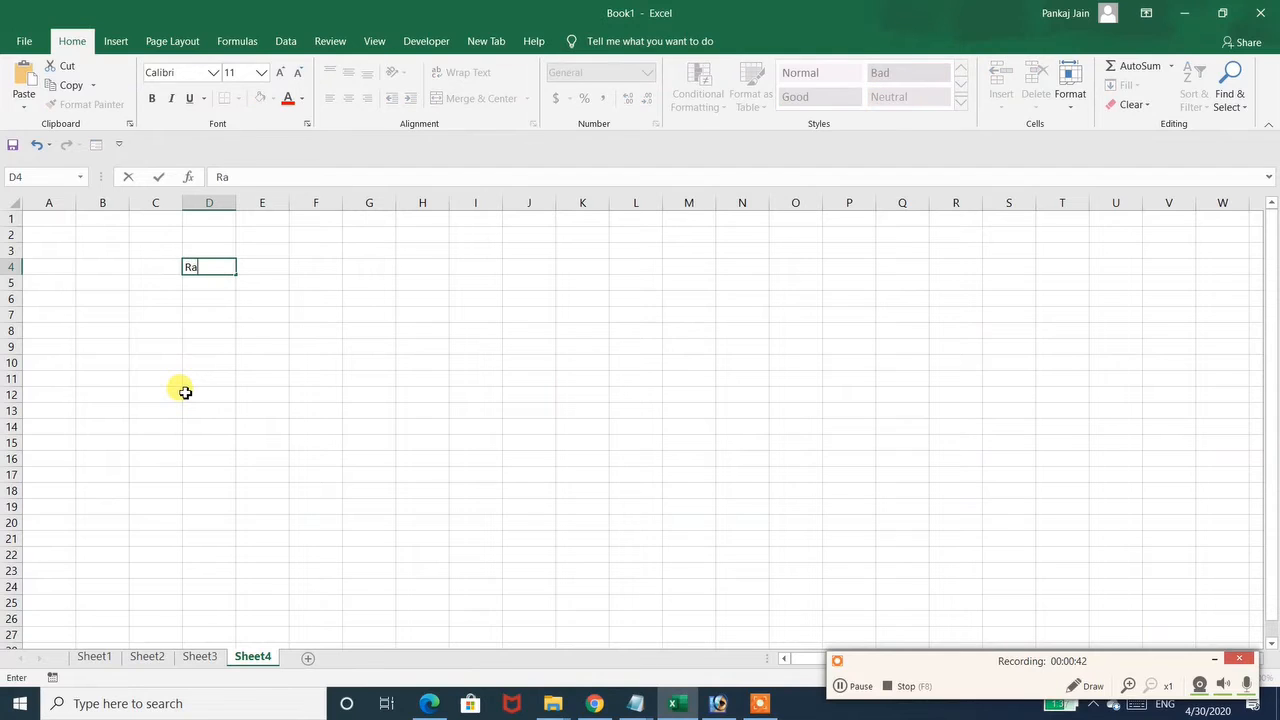
key("Tab")
type("Kumar")
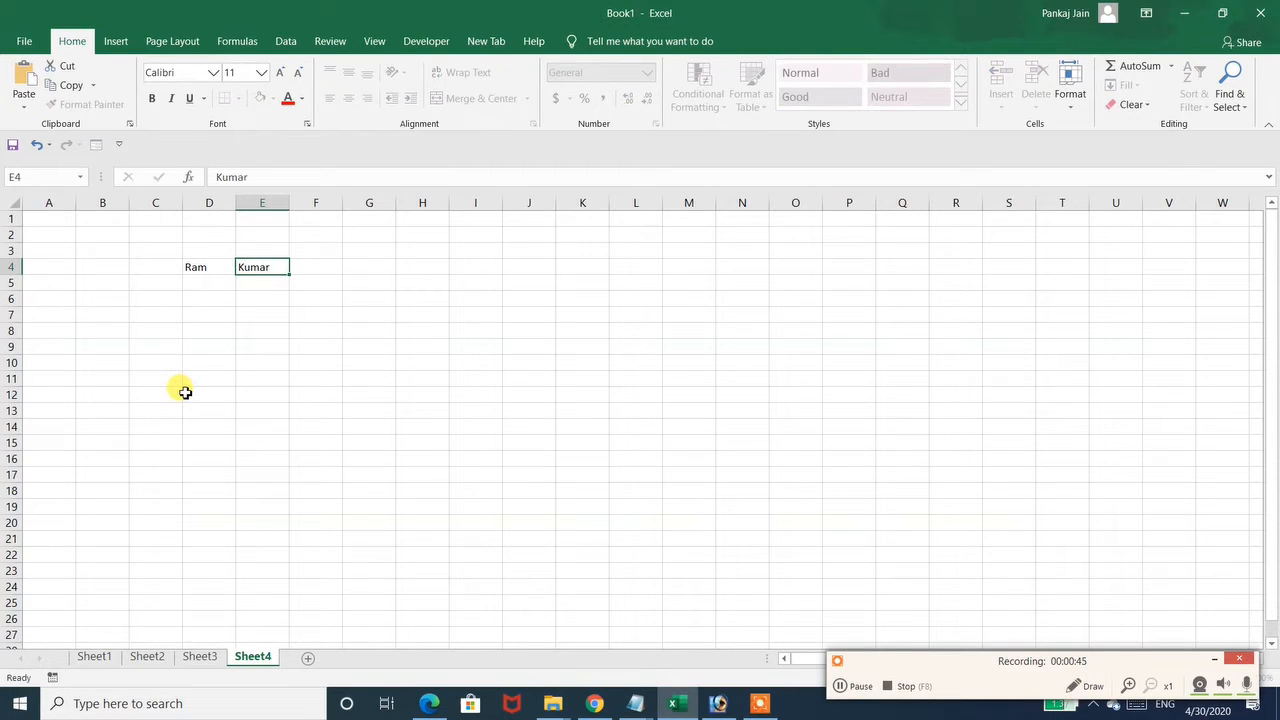
key("Tab")
type("Sharma")
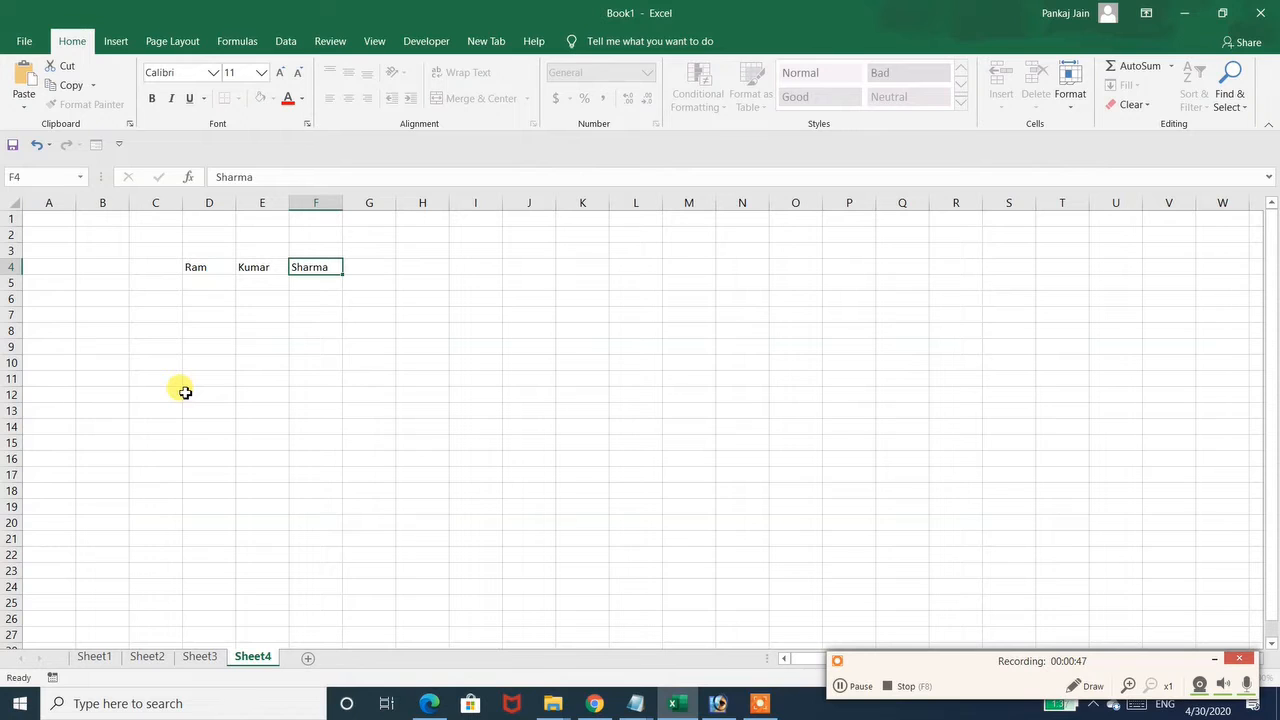
key("Tab")
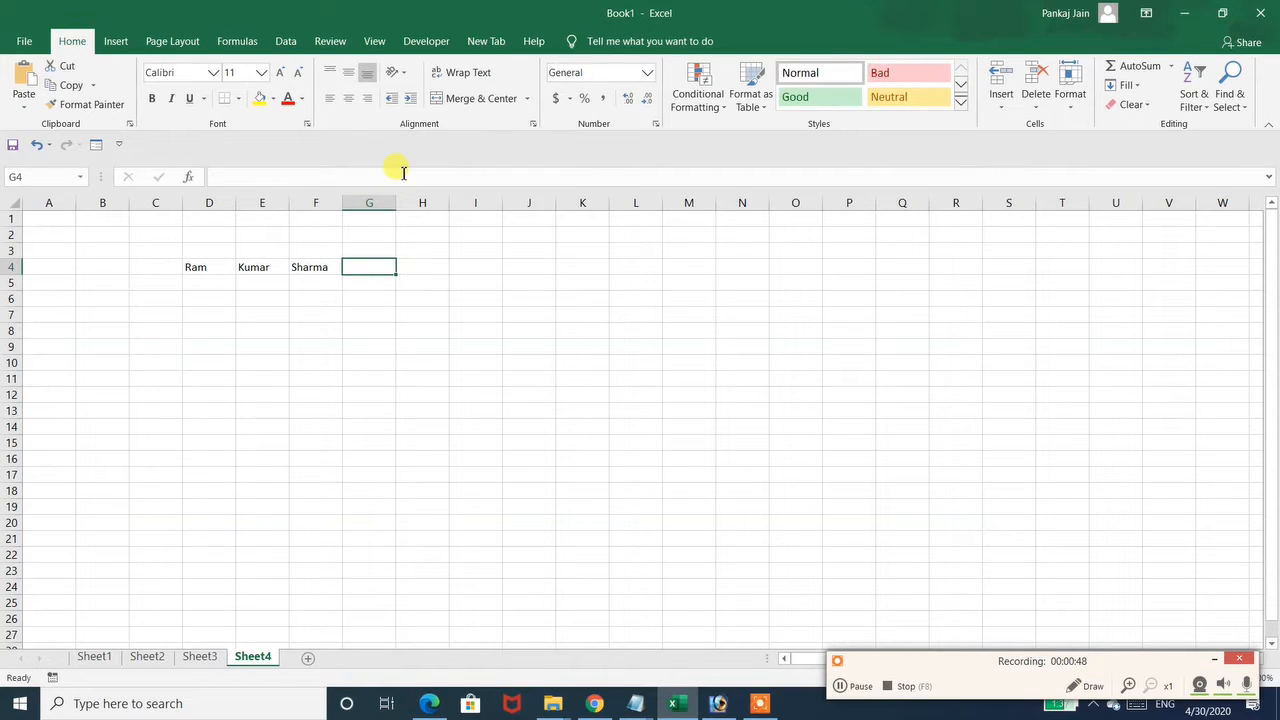
left_click_drag(396, 207, 520, 218)
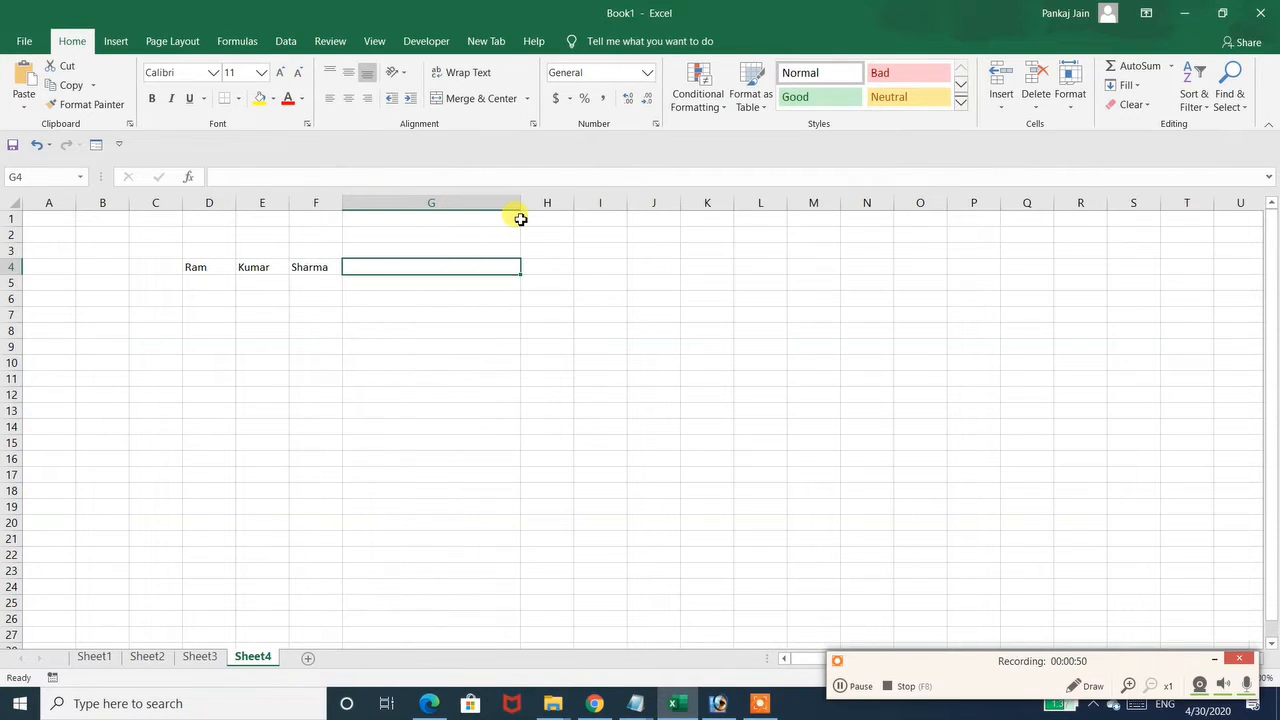
type("=")
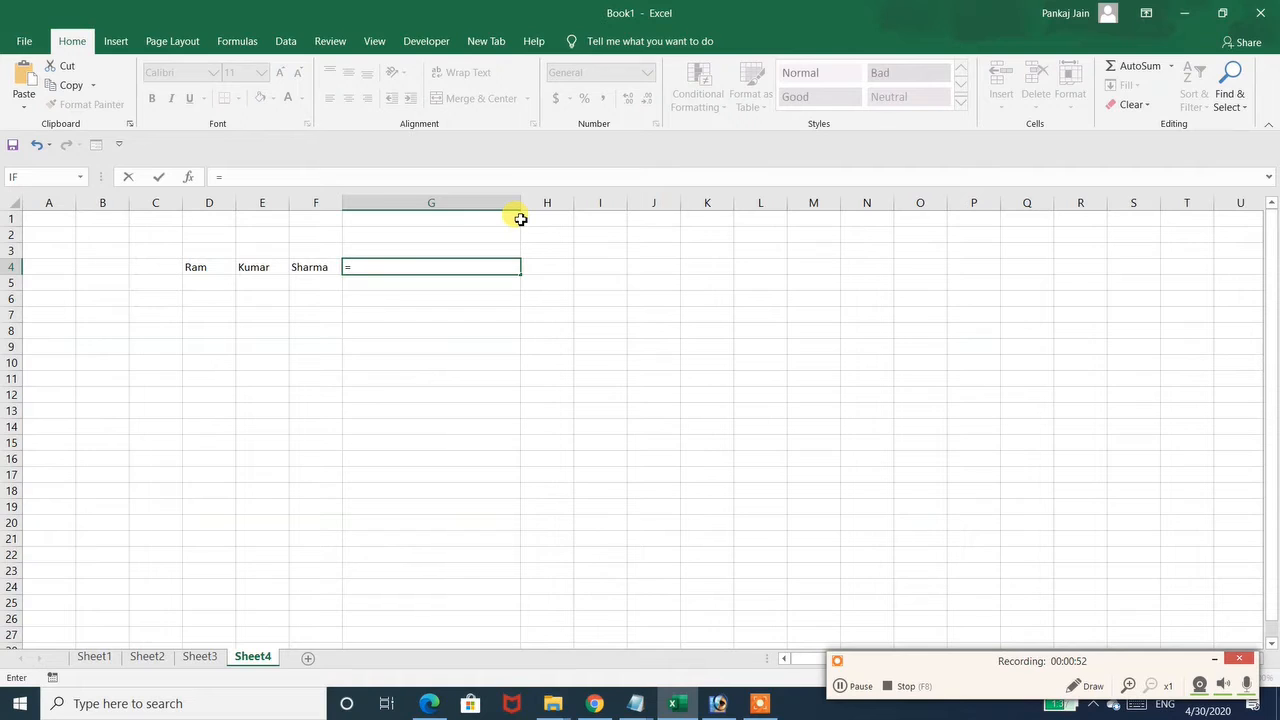
type("\"")
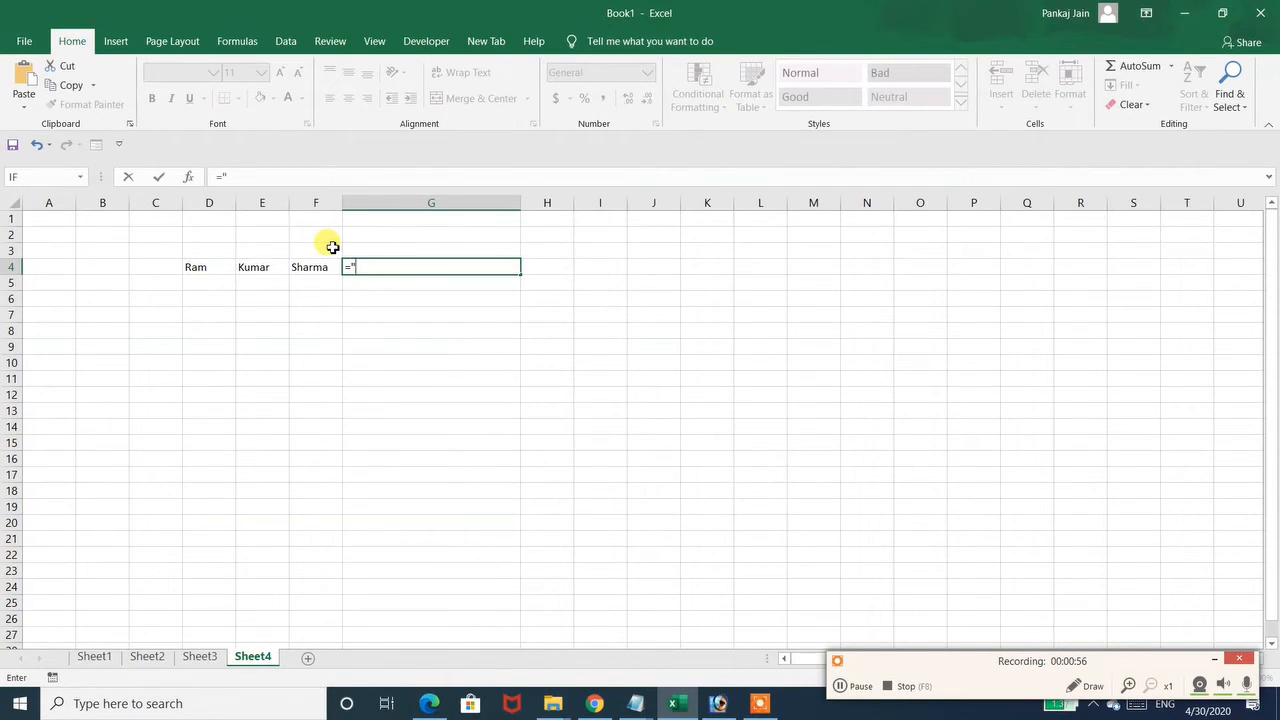
type(" \"")
left_click(201, 266)
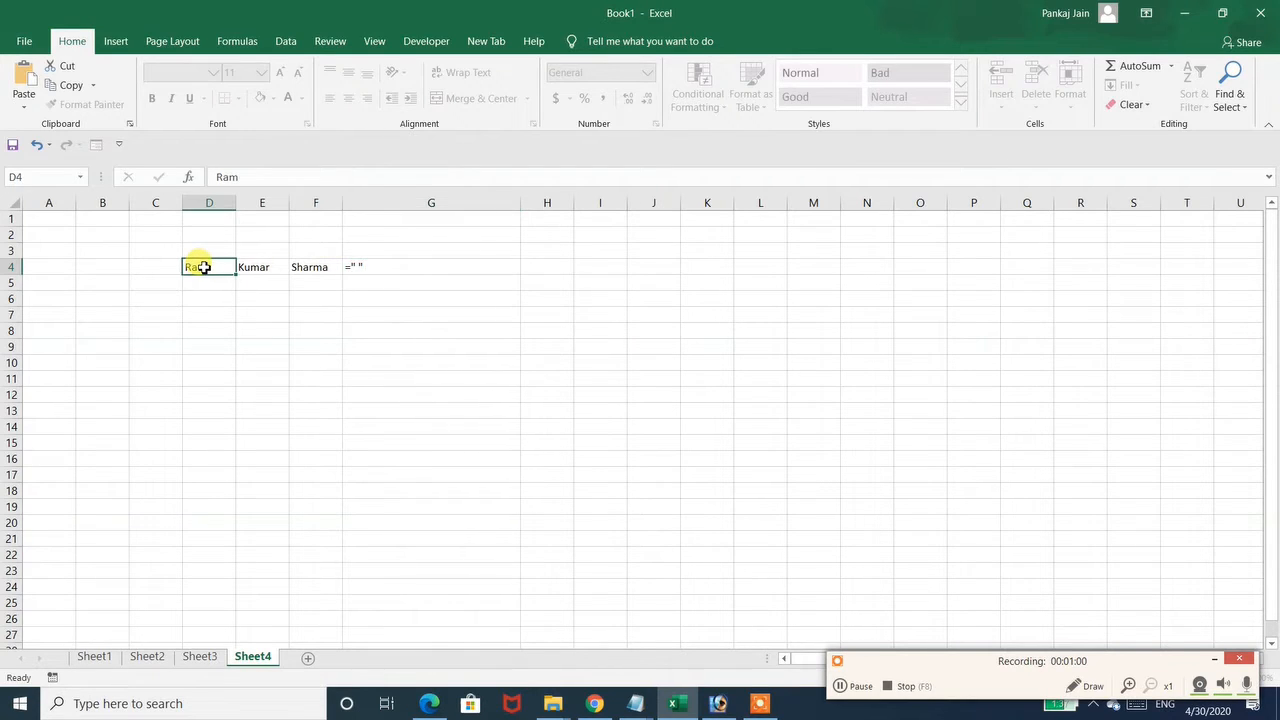
Join the three name parts in cell G4 with the formula = D4&E4&F4.
left_click(396, 269)
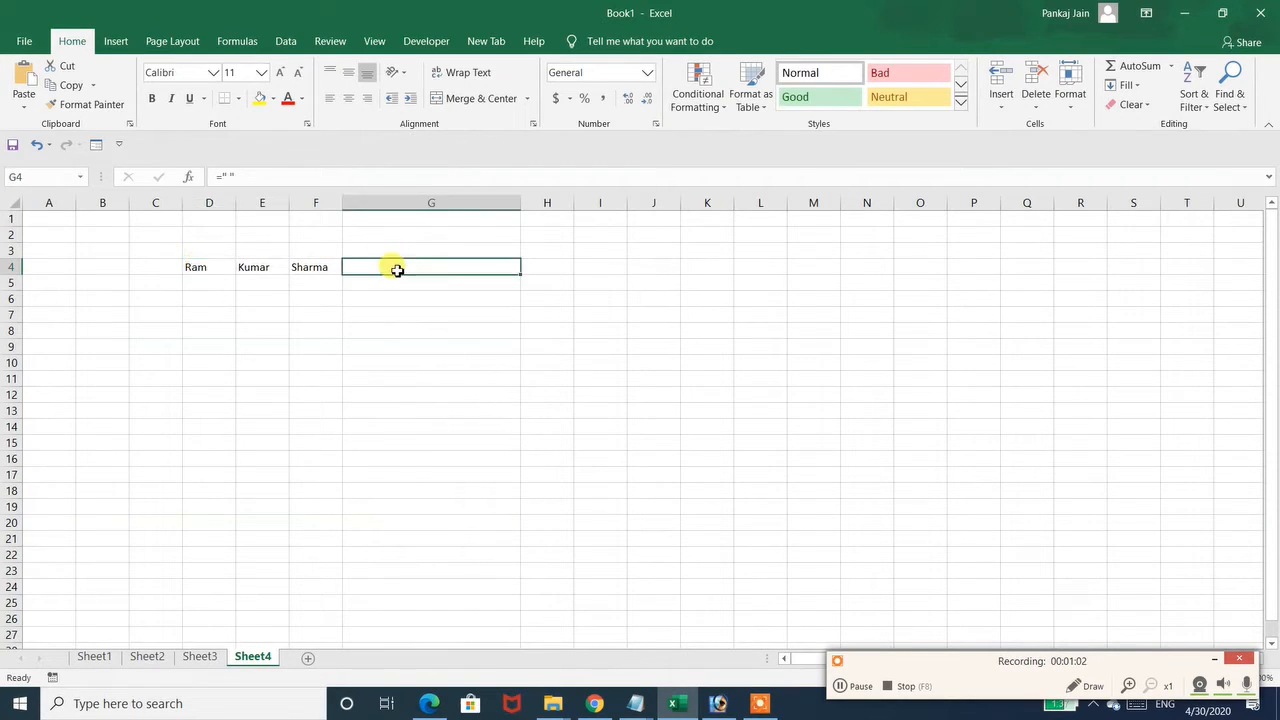
type("=")
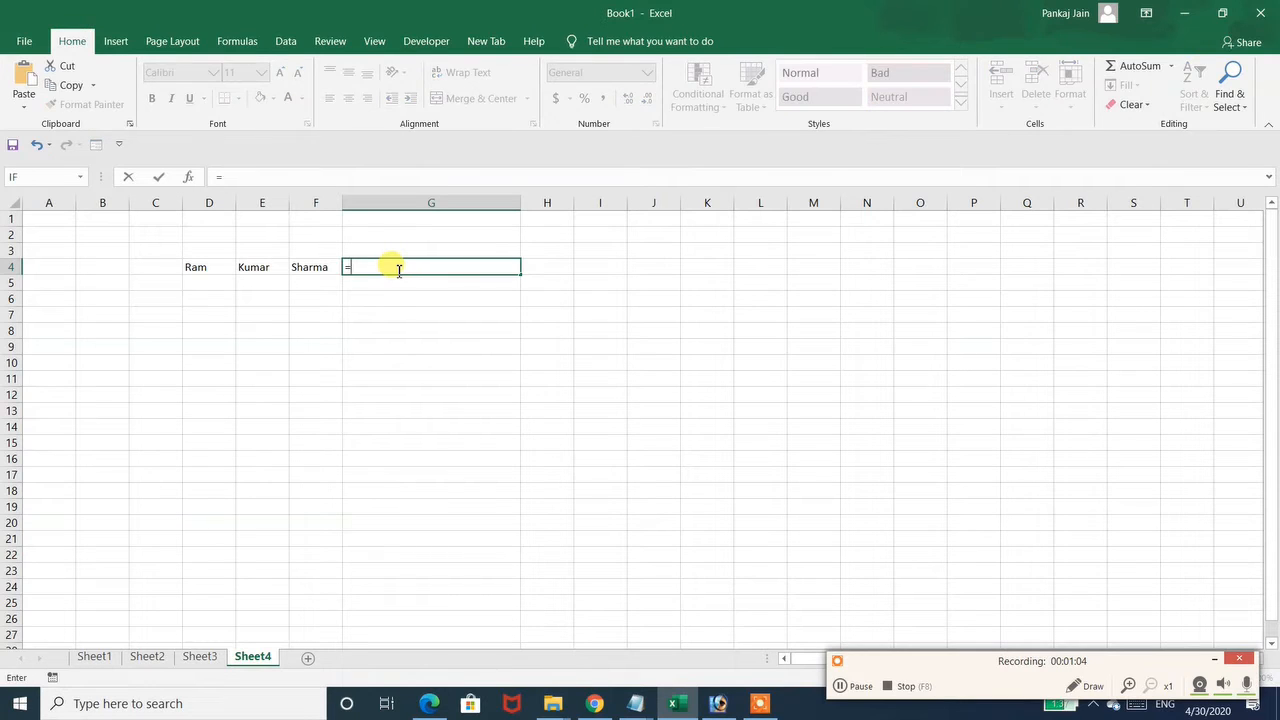
left_click(203, 268)
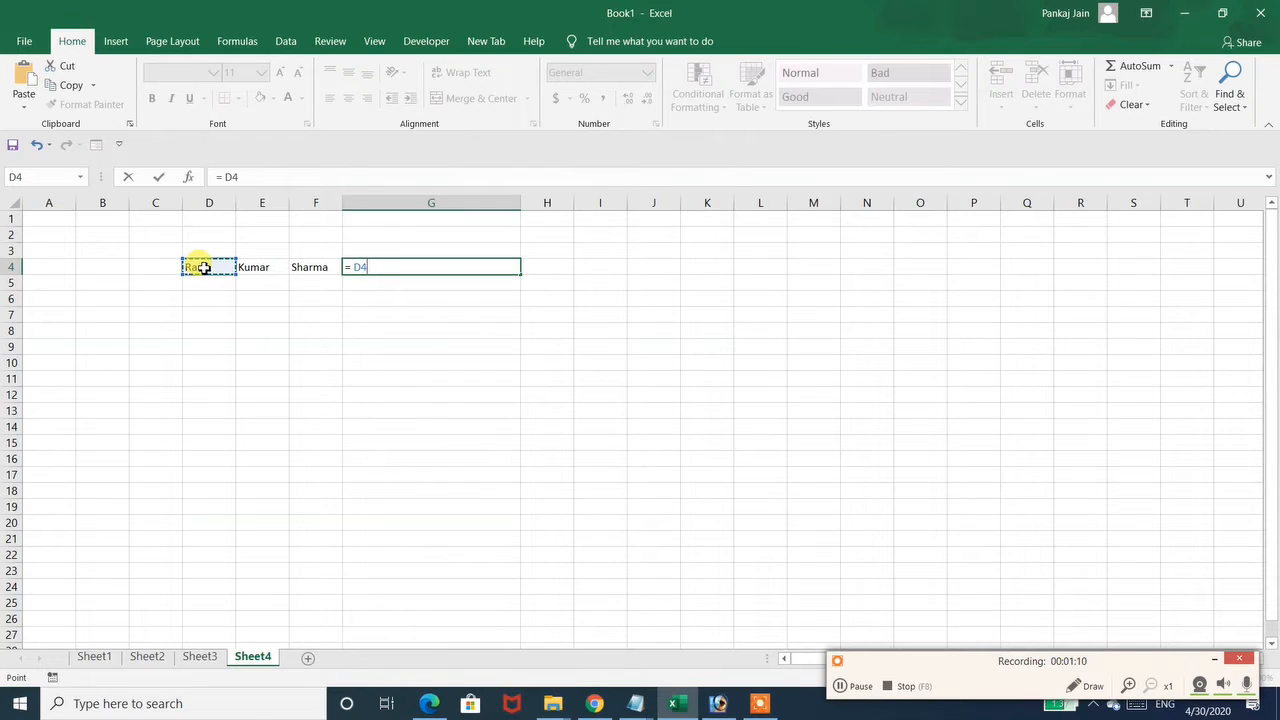
type("&")
left_click(248, 267)
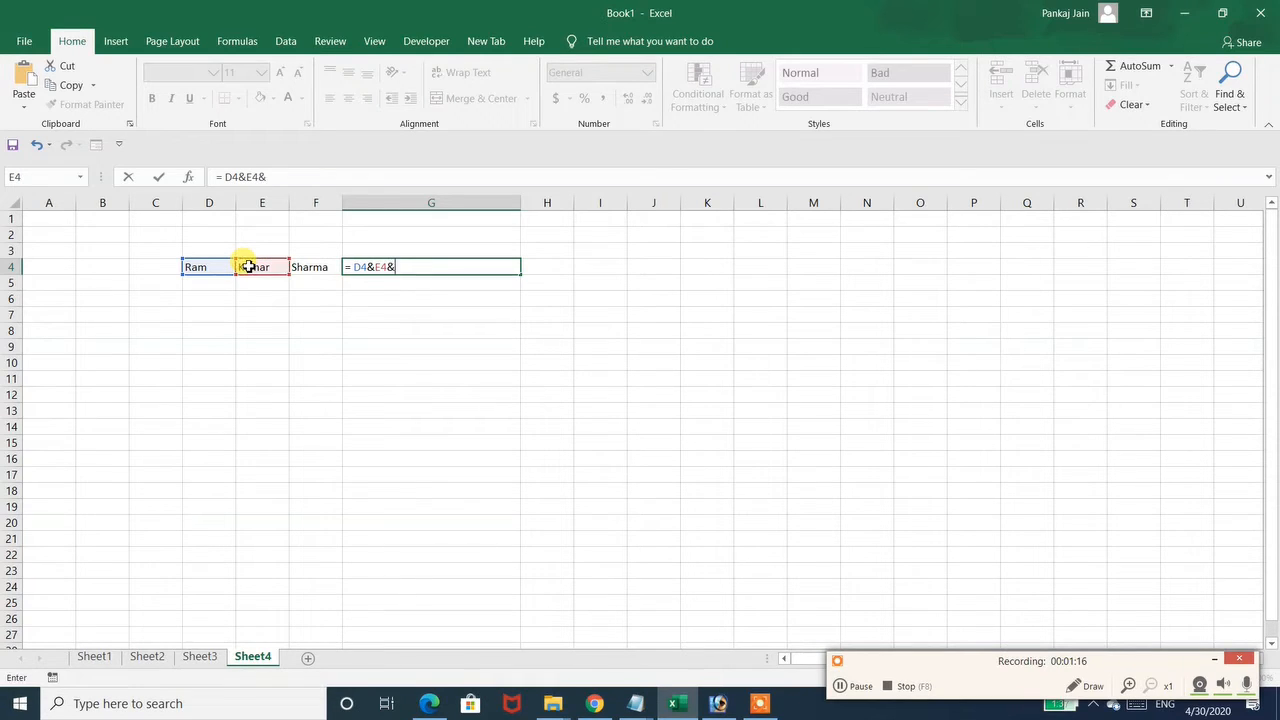
type("&")
left_click(314, 267)
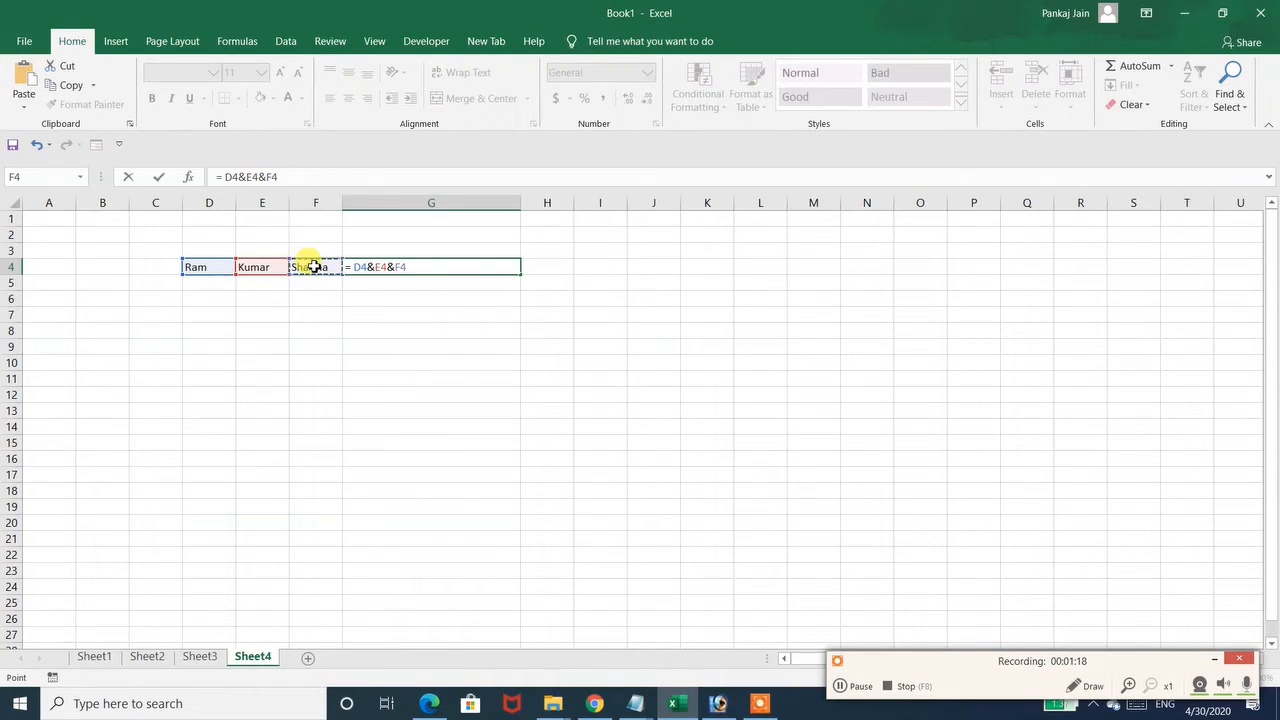
key("Return")
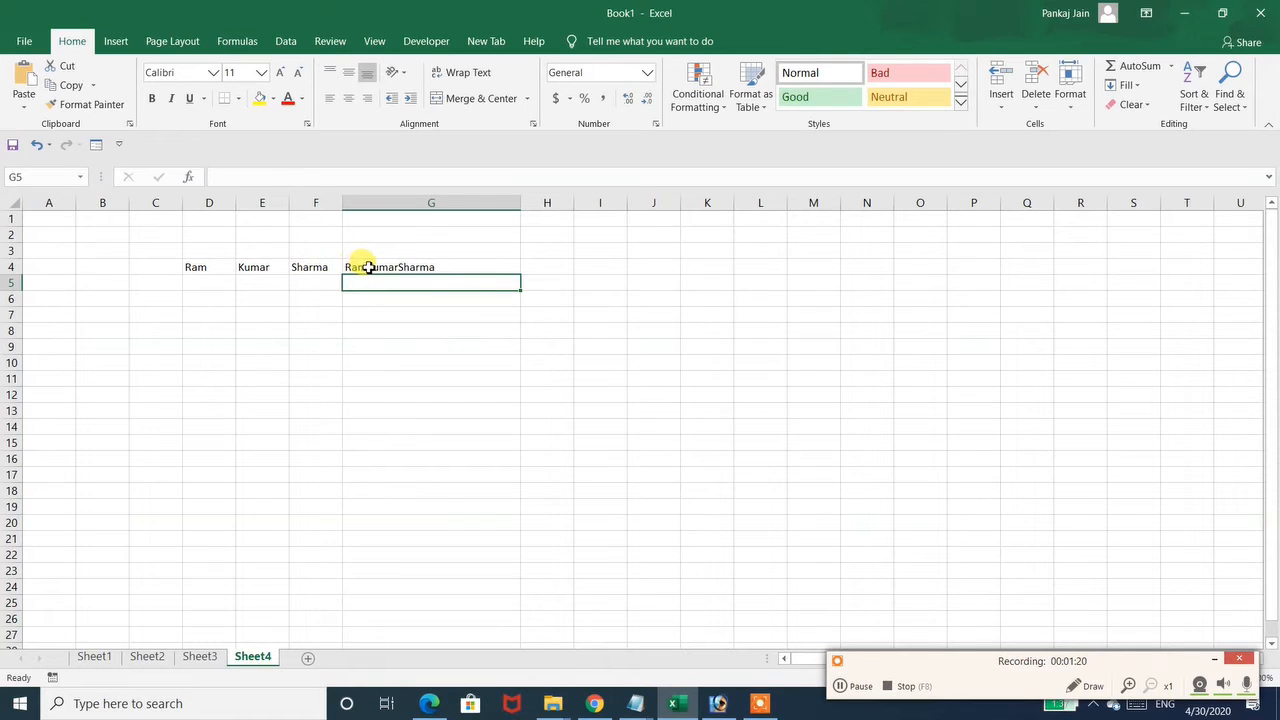
left_click(364, 267)
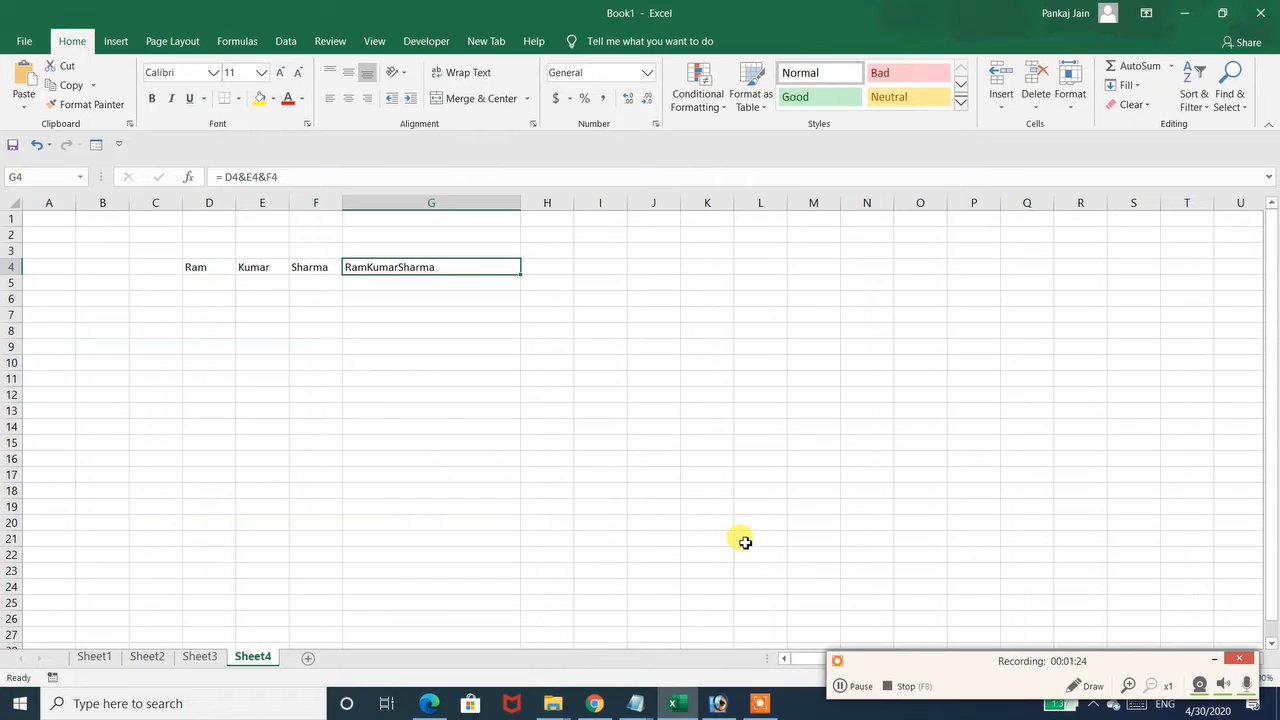
left_click(851, 686)
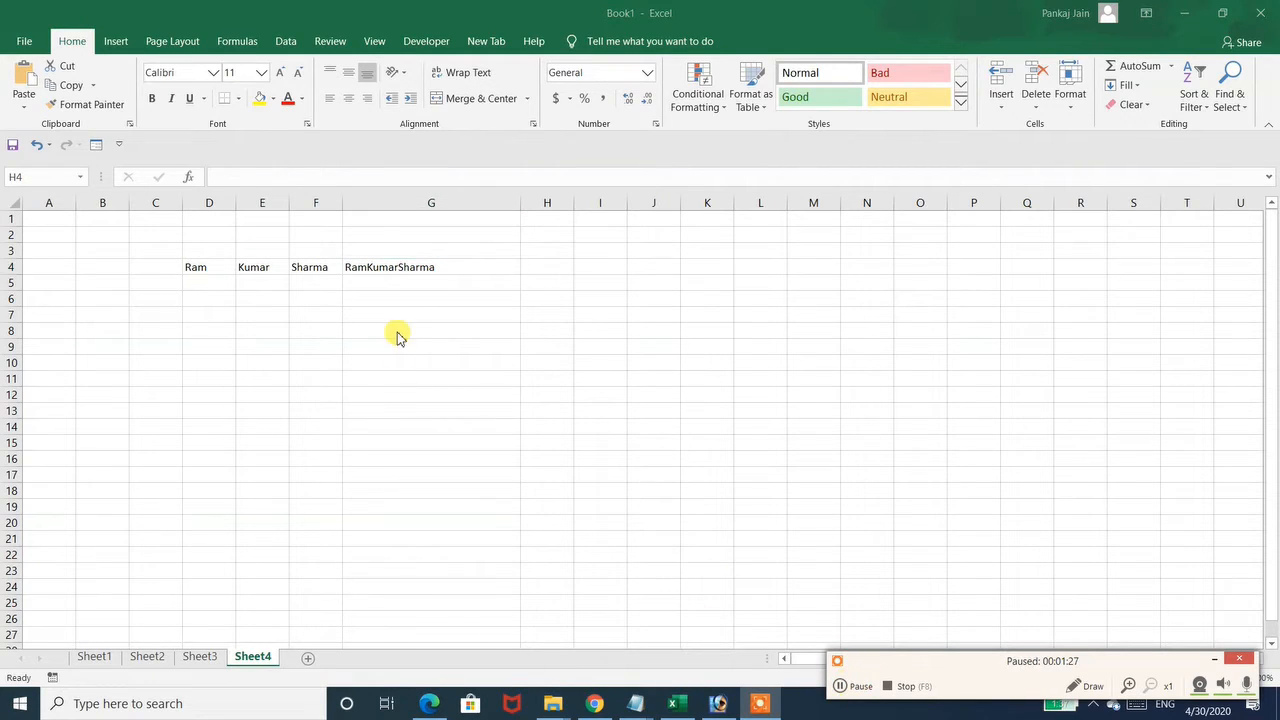
Edit the formula in G4 to = D4&" "&E4&" "&F4 so the name parts are separated by spaces.
left_click(391, 267)
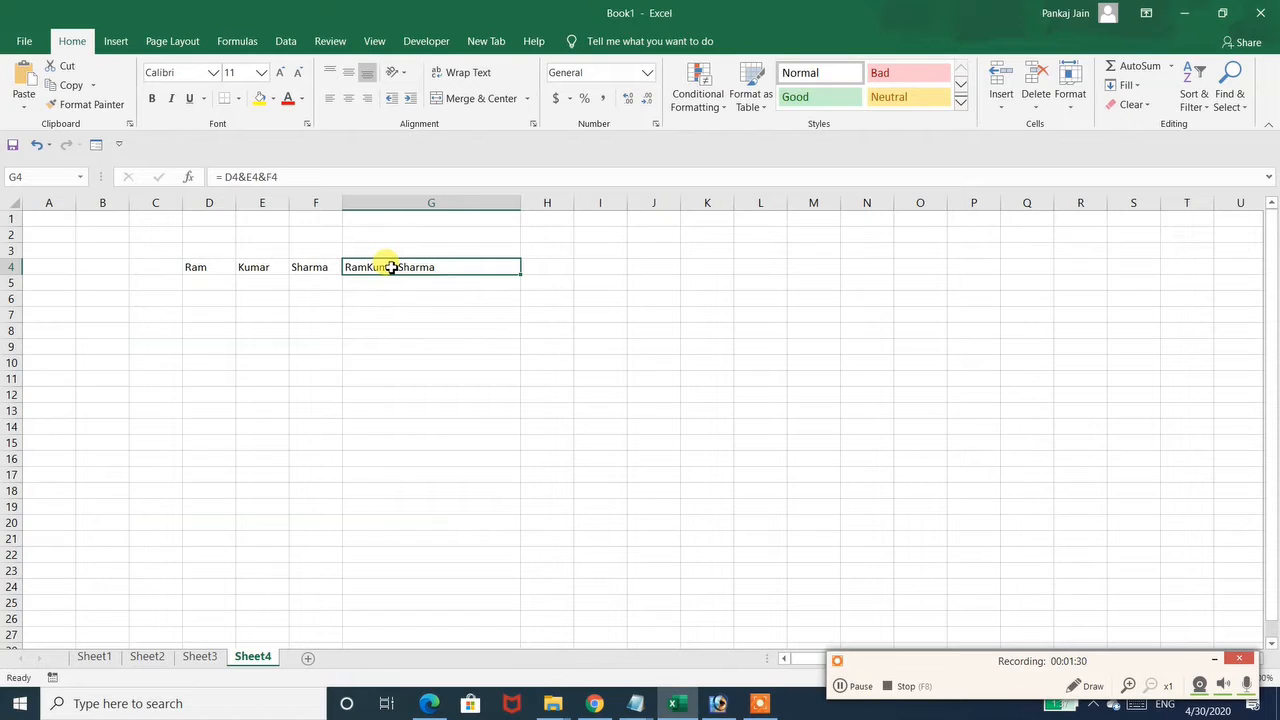
left_click(240, 177)
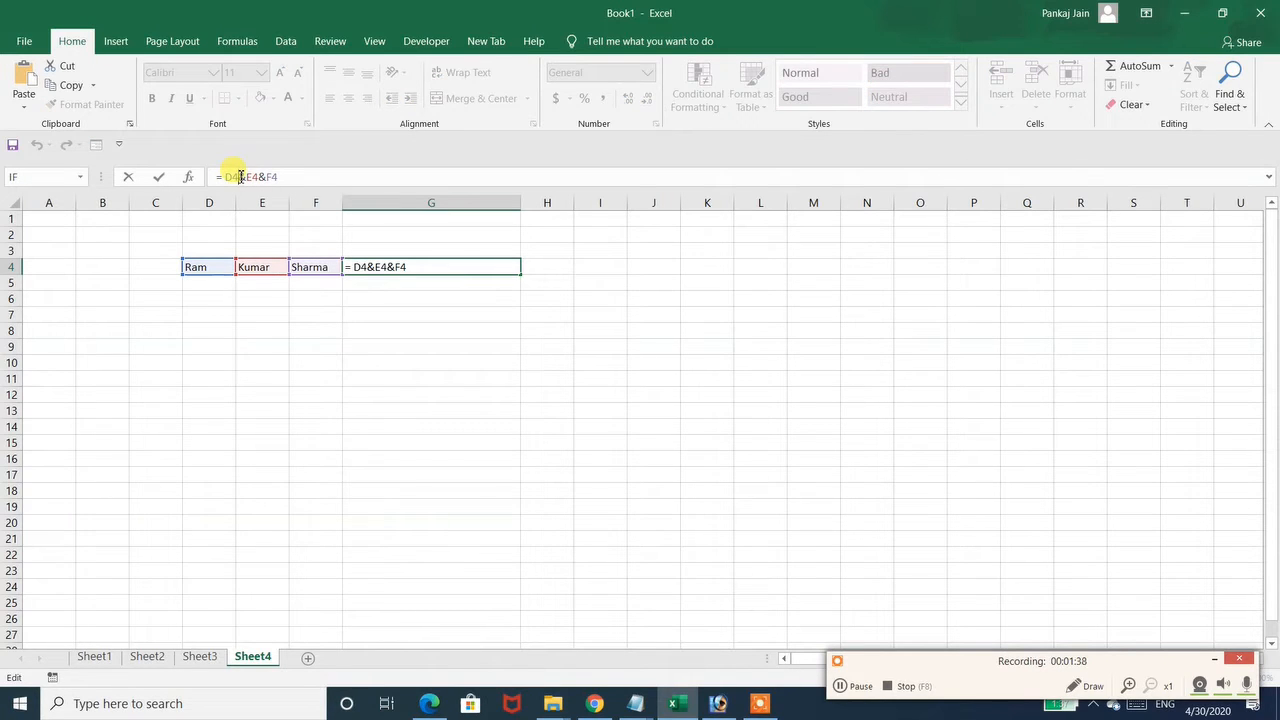
type("\"")
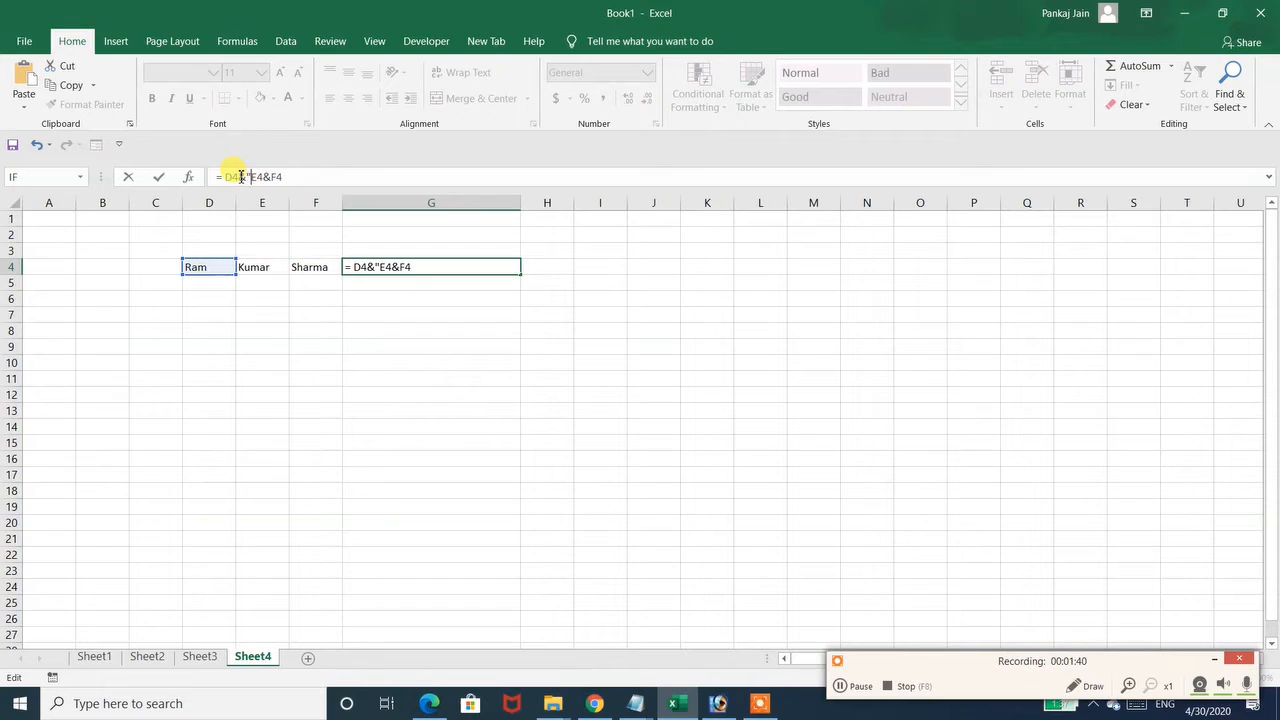
type(" \"&E4")
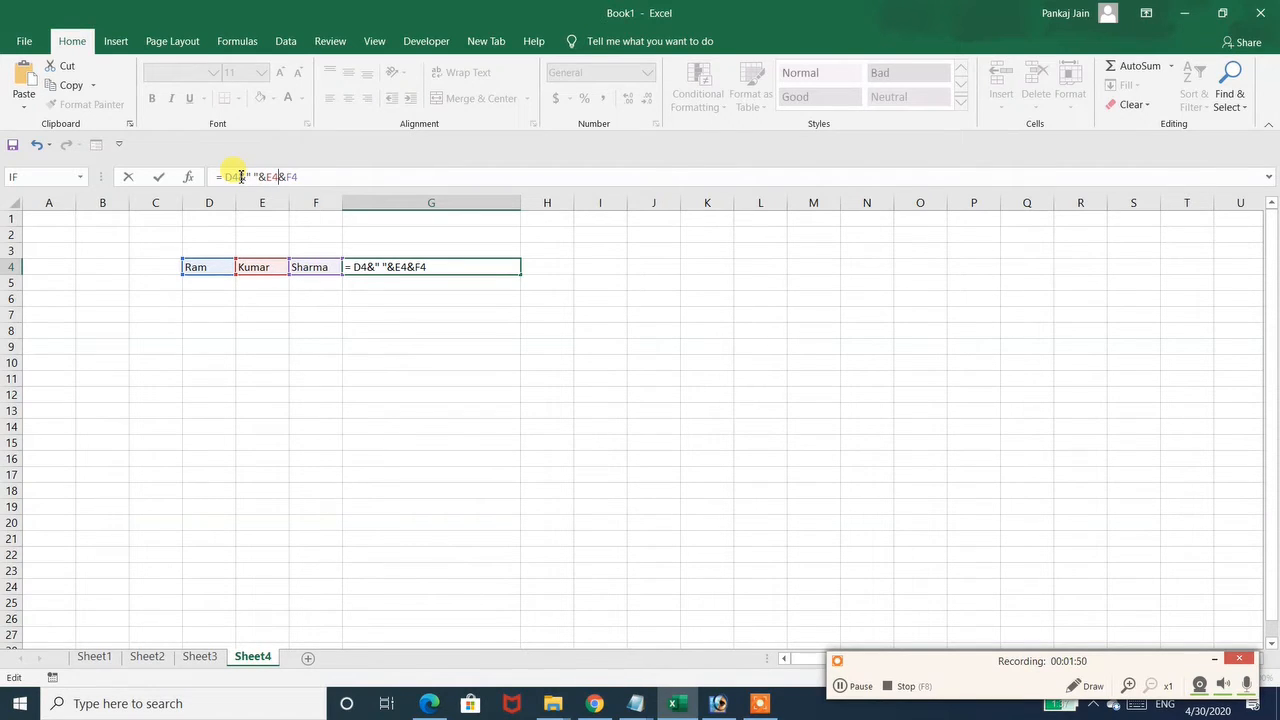
type("&")
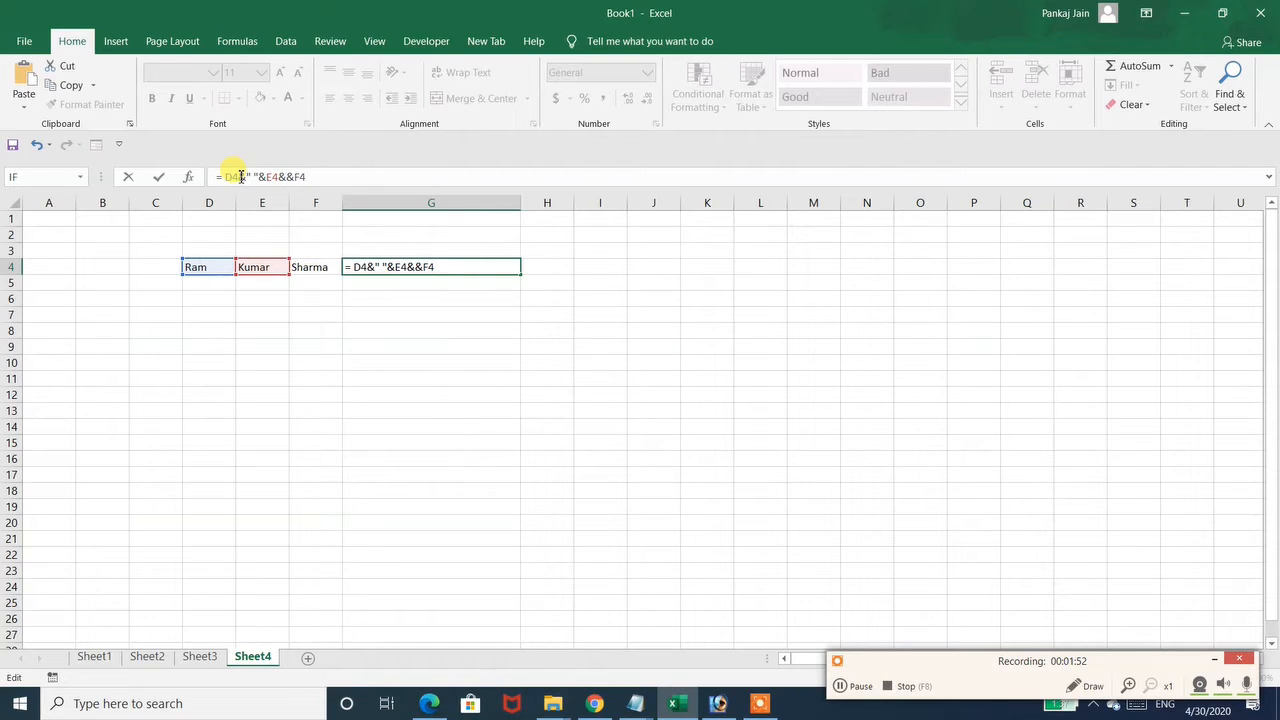
key("BackSpace")
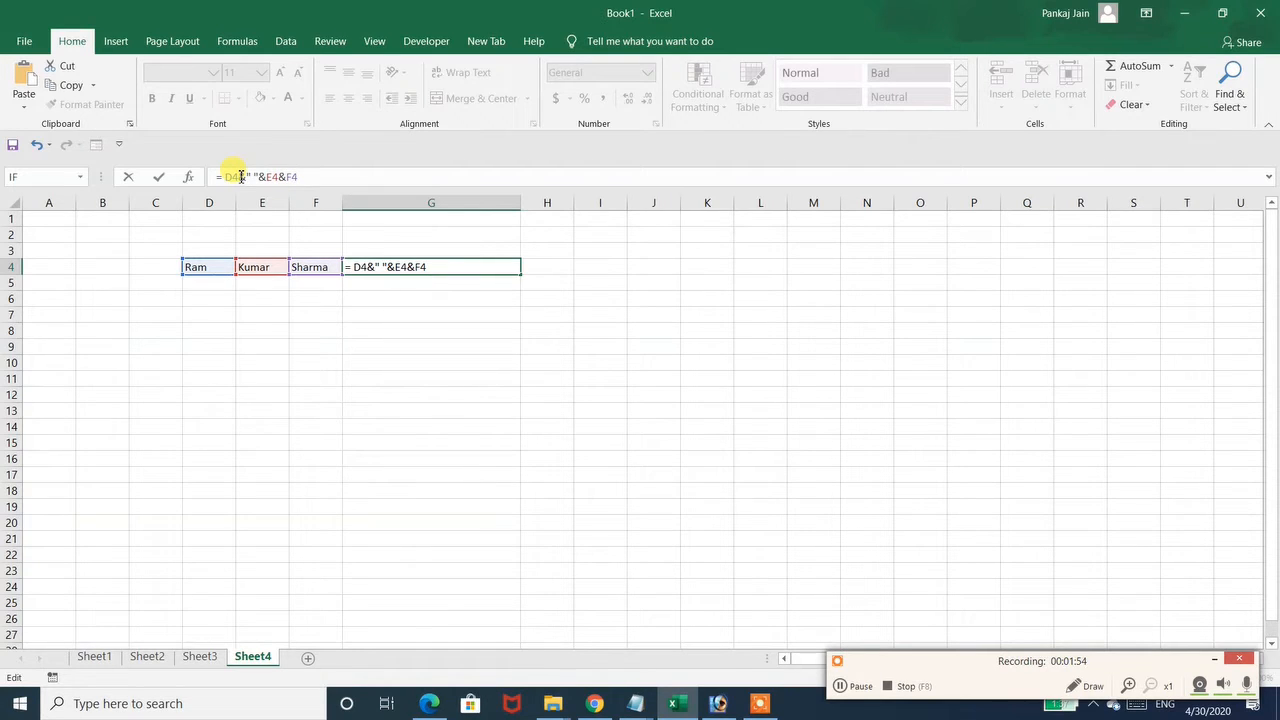
type("\"")
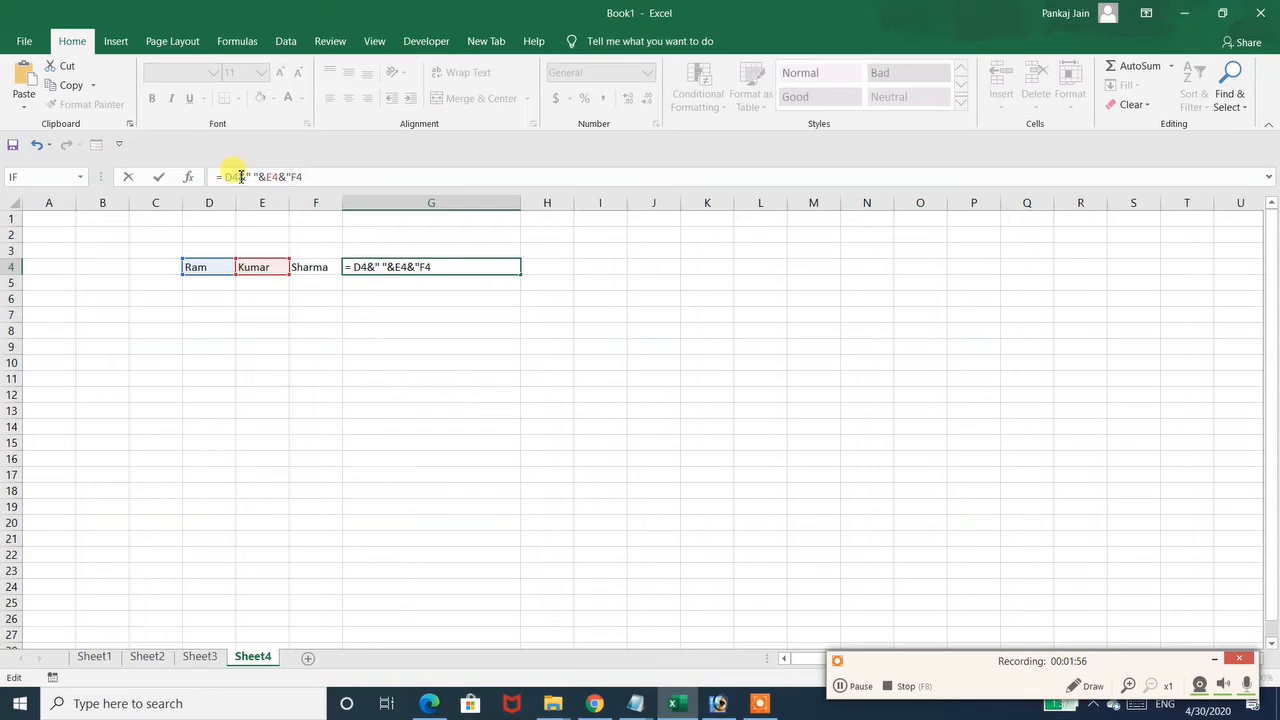
type("\"&")
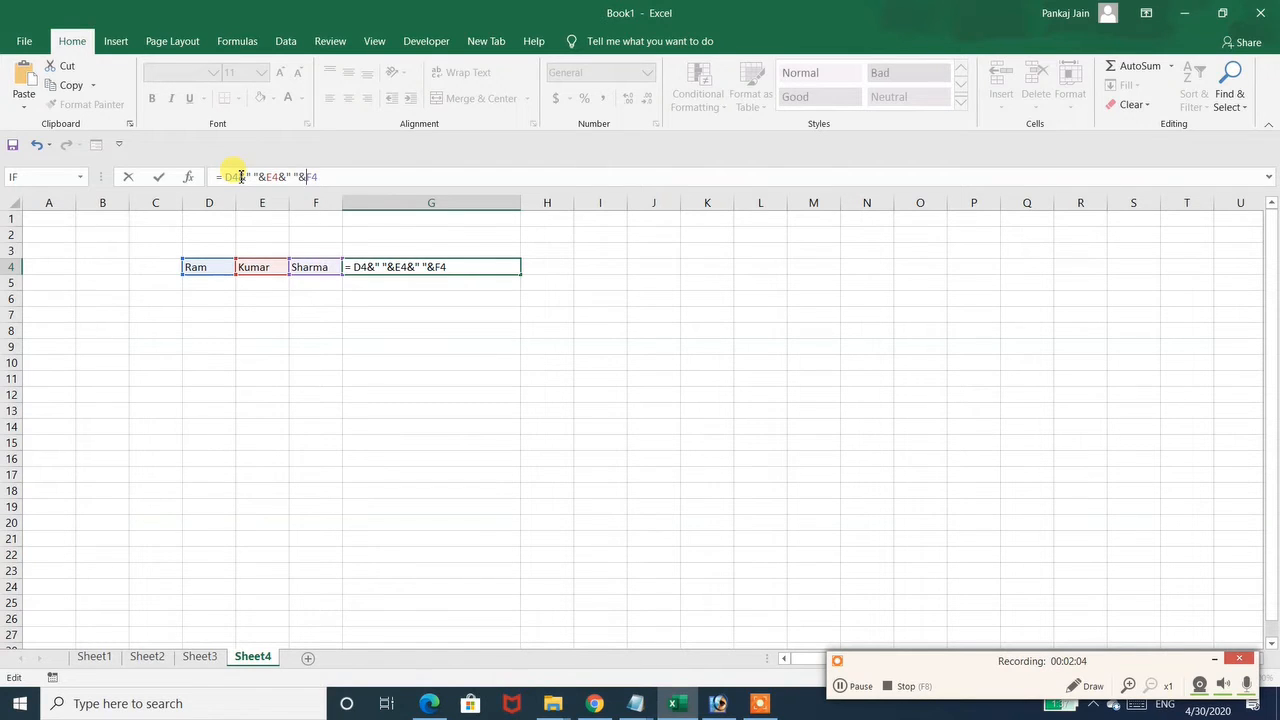
key("Return")
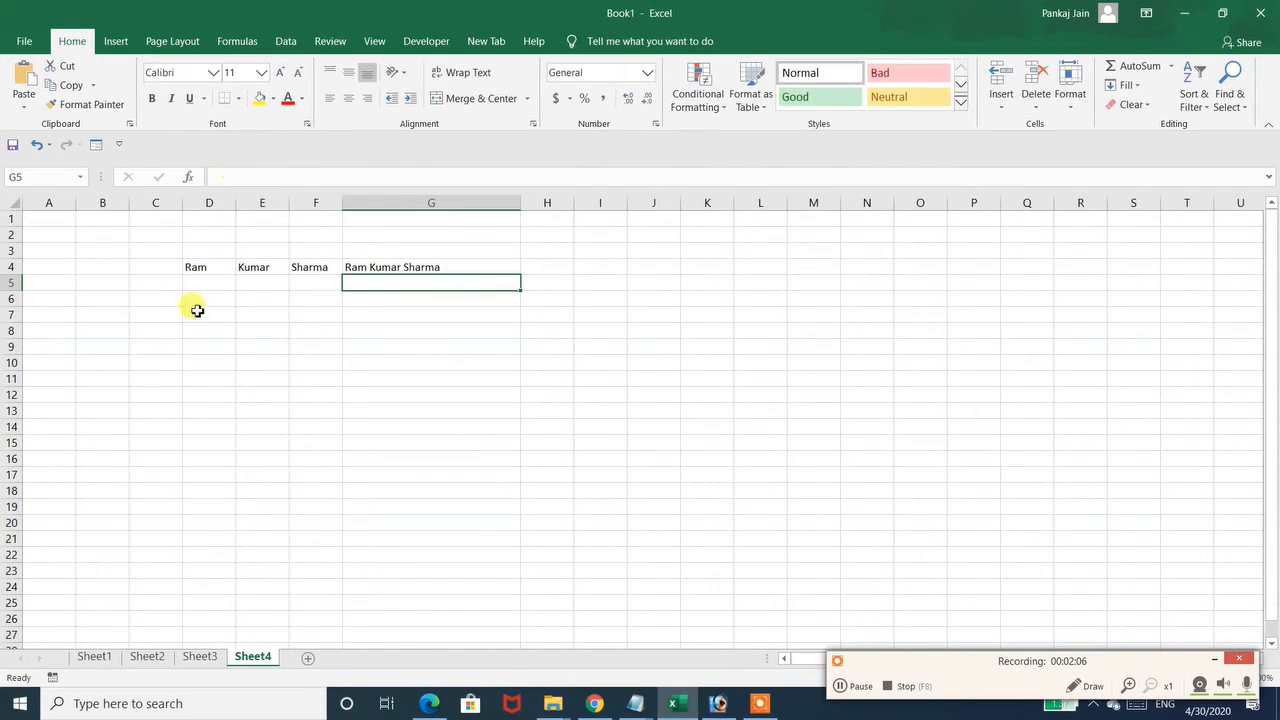
Try adding an extra name inside the first quoted space of G4's formula, and undo the change.
left_click(373, 265)
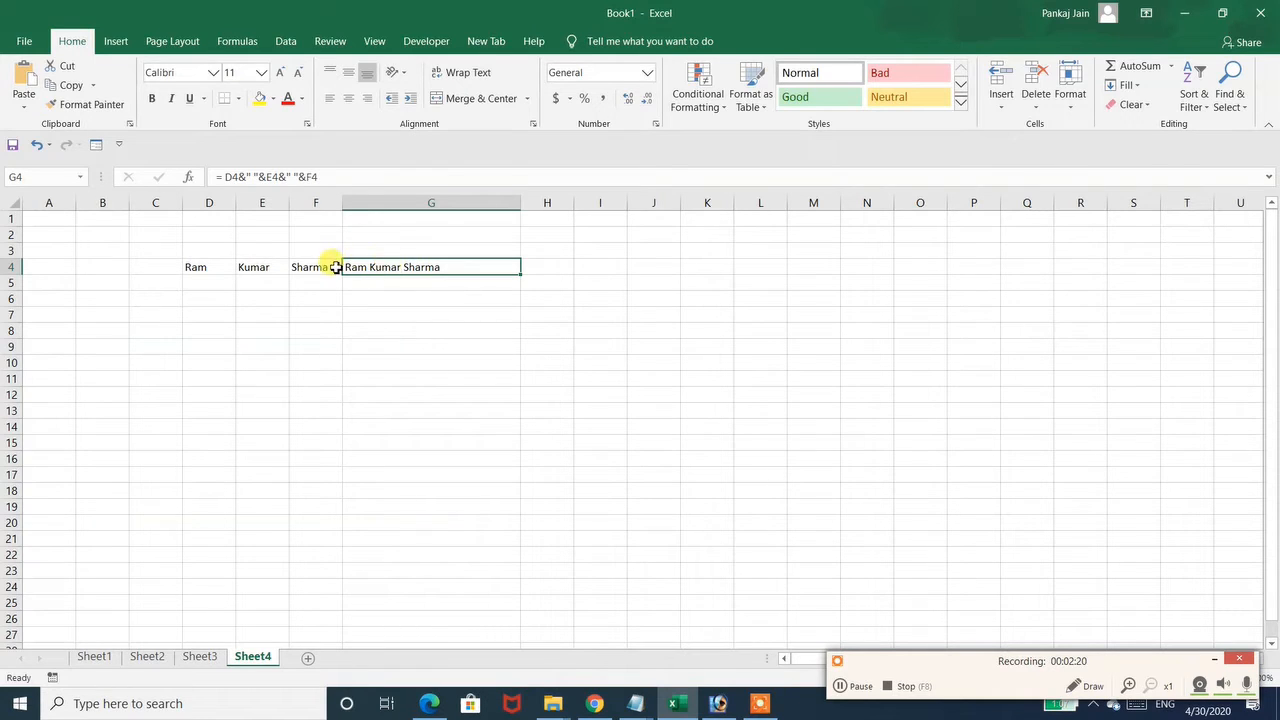
left_click(252, 177)
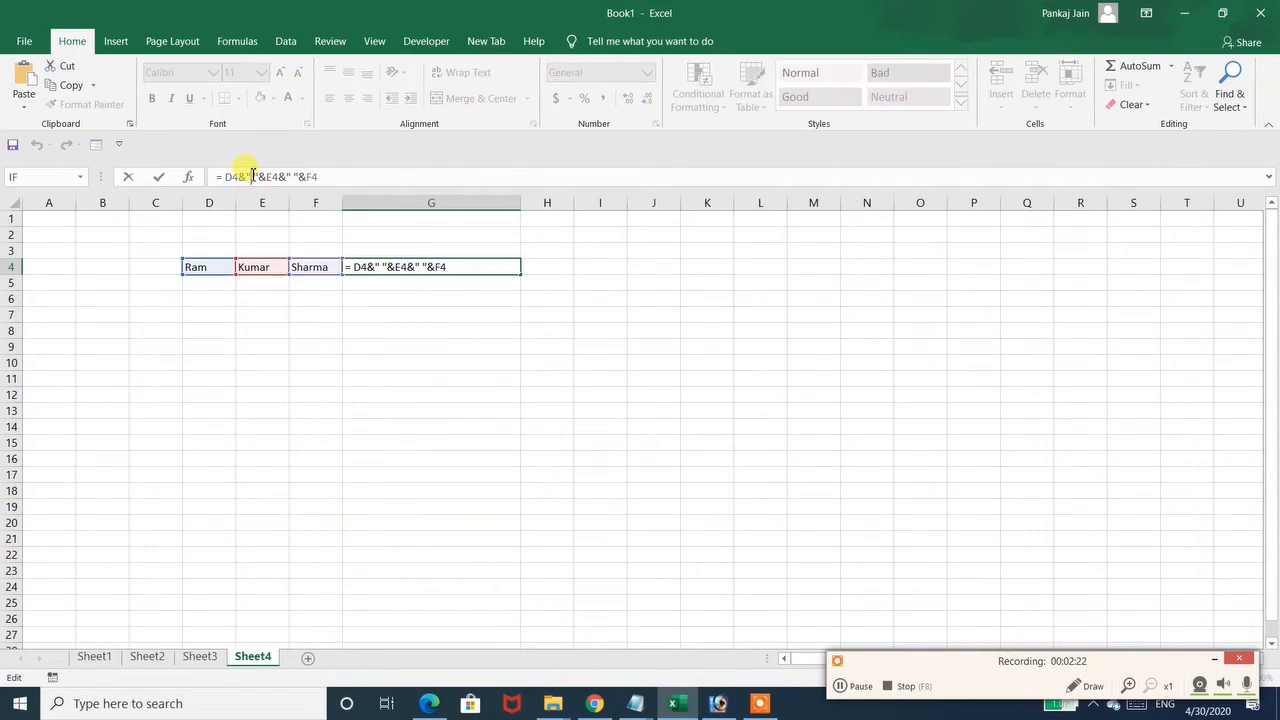
type("Mohan")
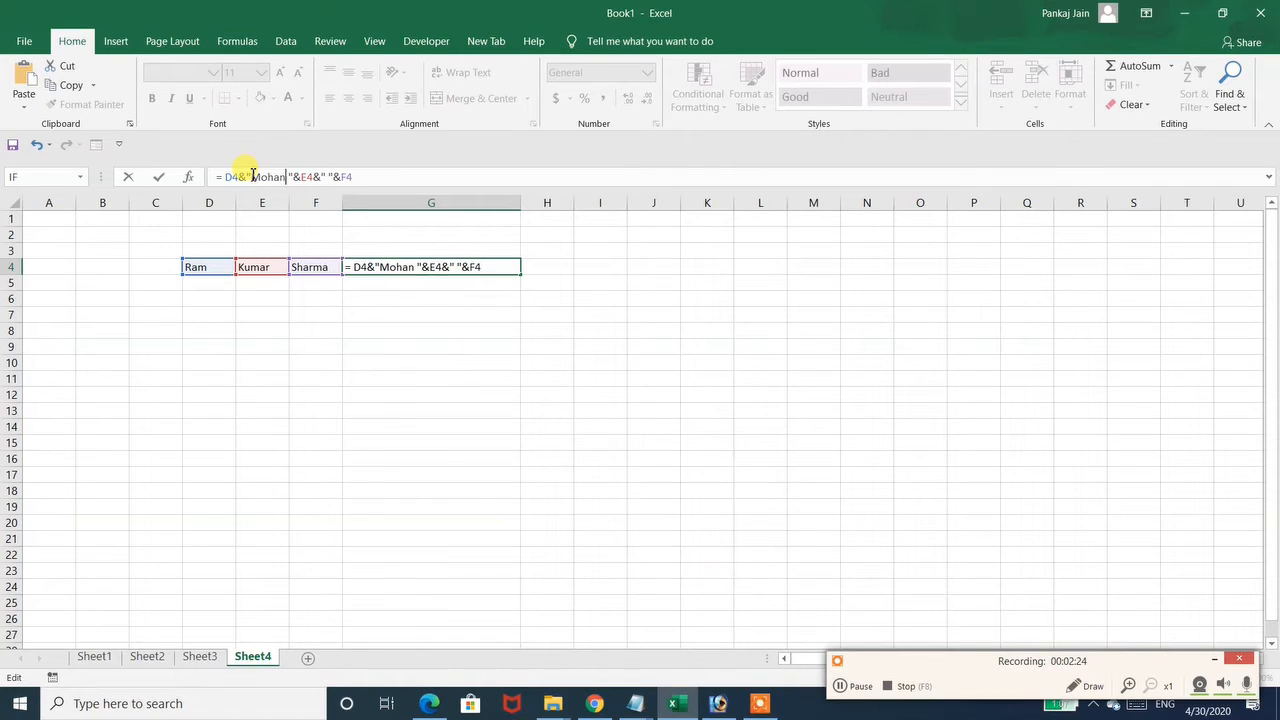
key("Return")
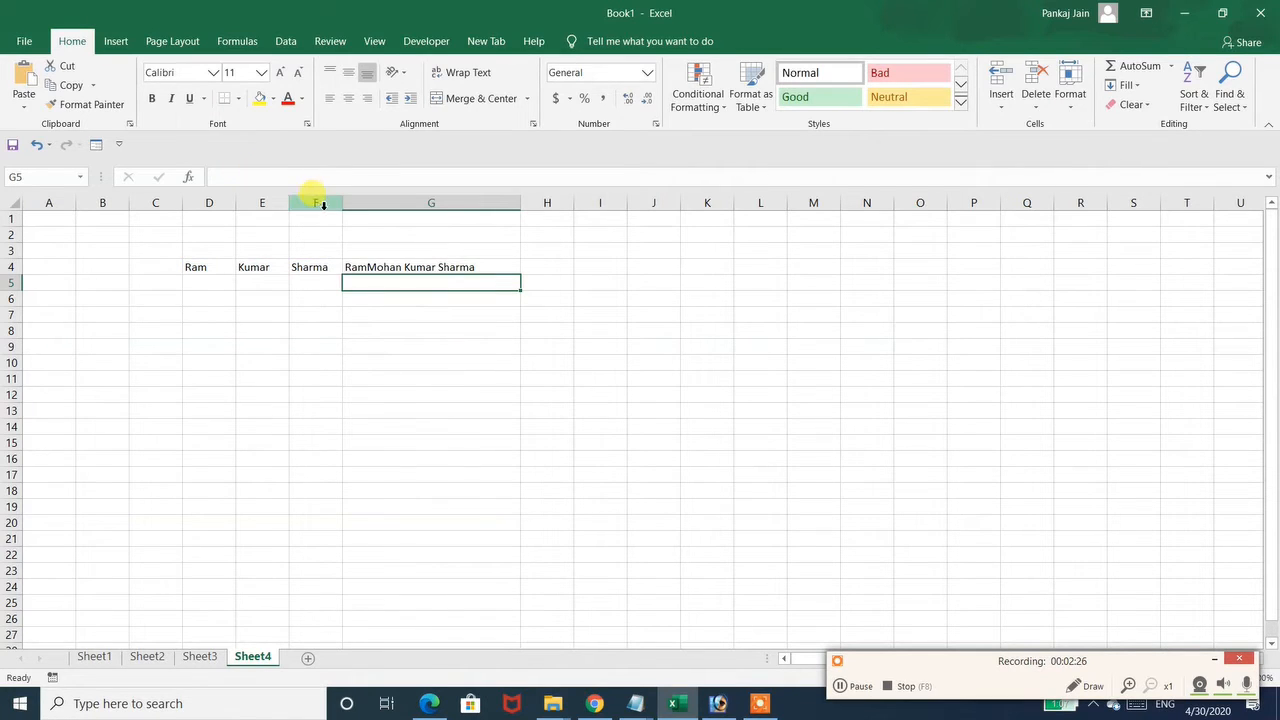
key("ctrl+z")
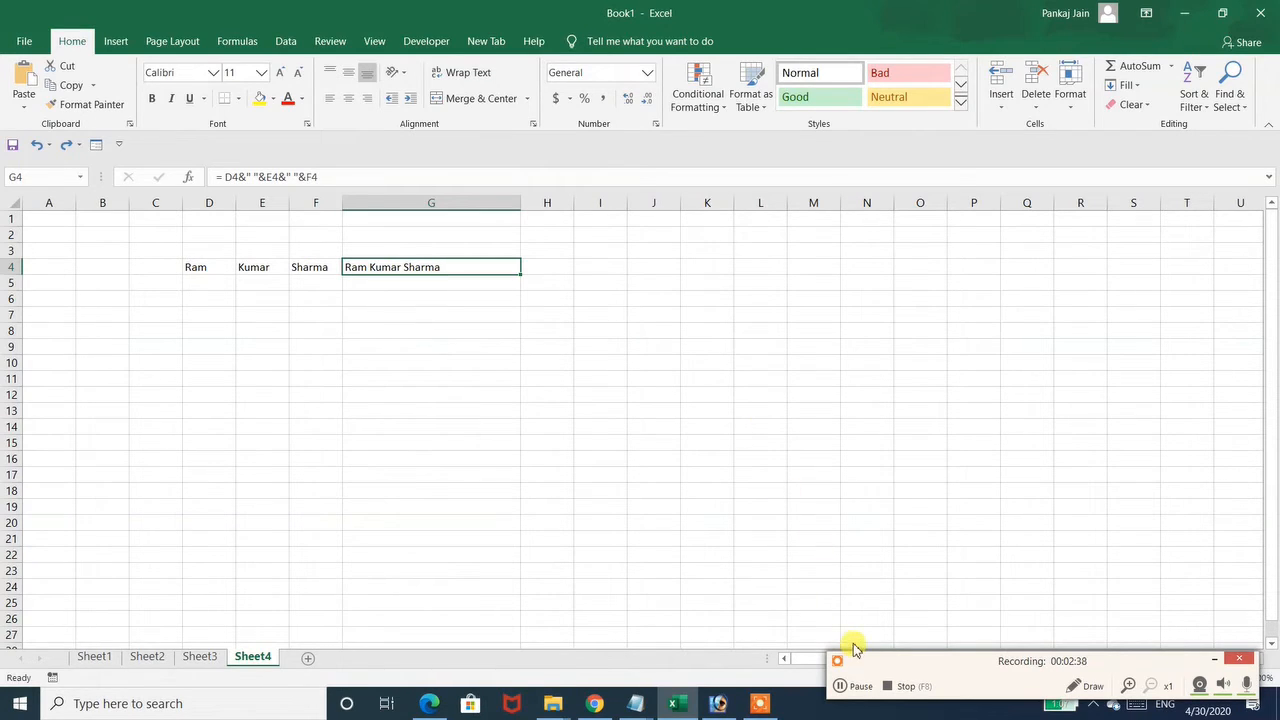
left_click(840, 687)
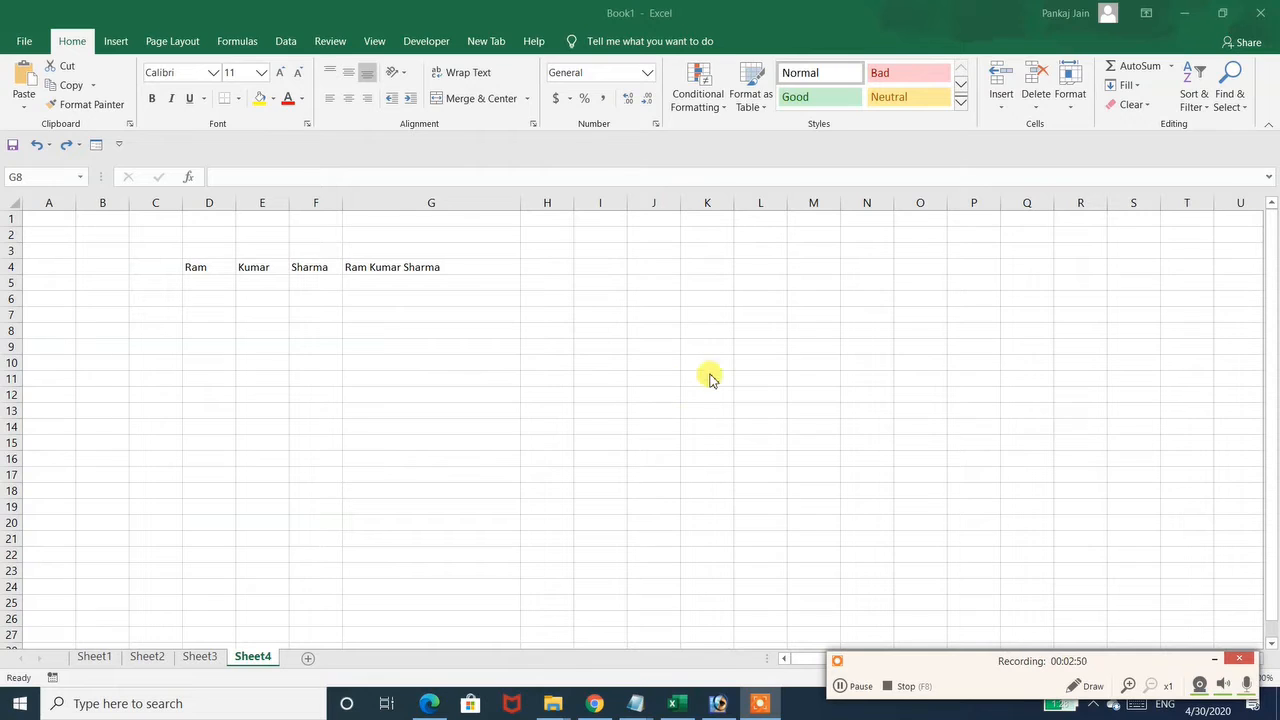
Enter a full name in cell K8 and widen column K to about 23.11 so the name fits.
left_click(707, 331)
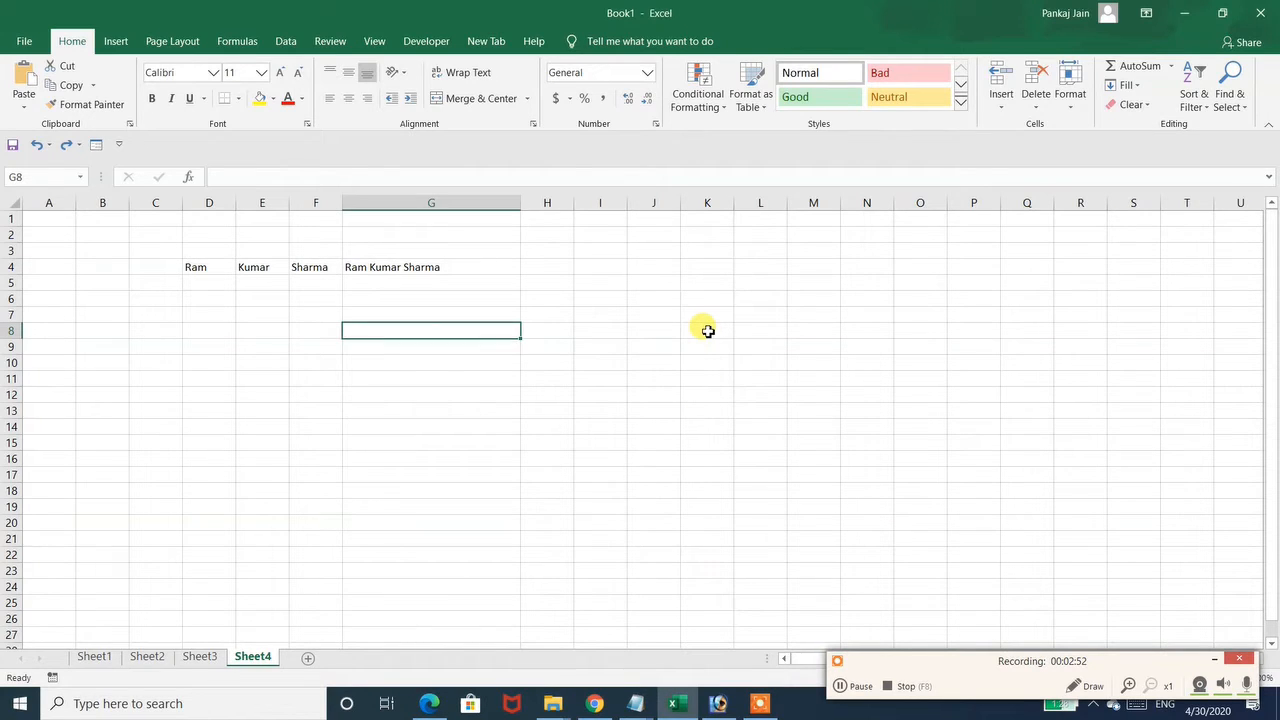
left_click(707, 331)
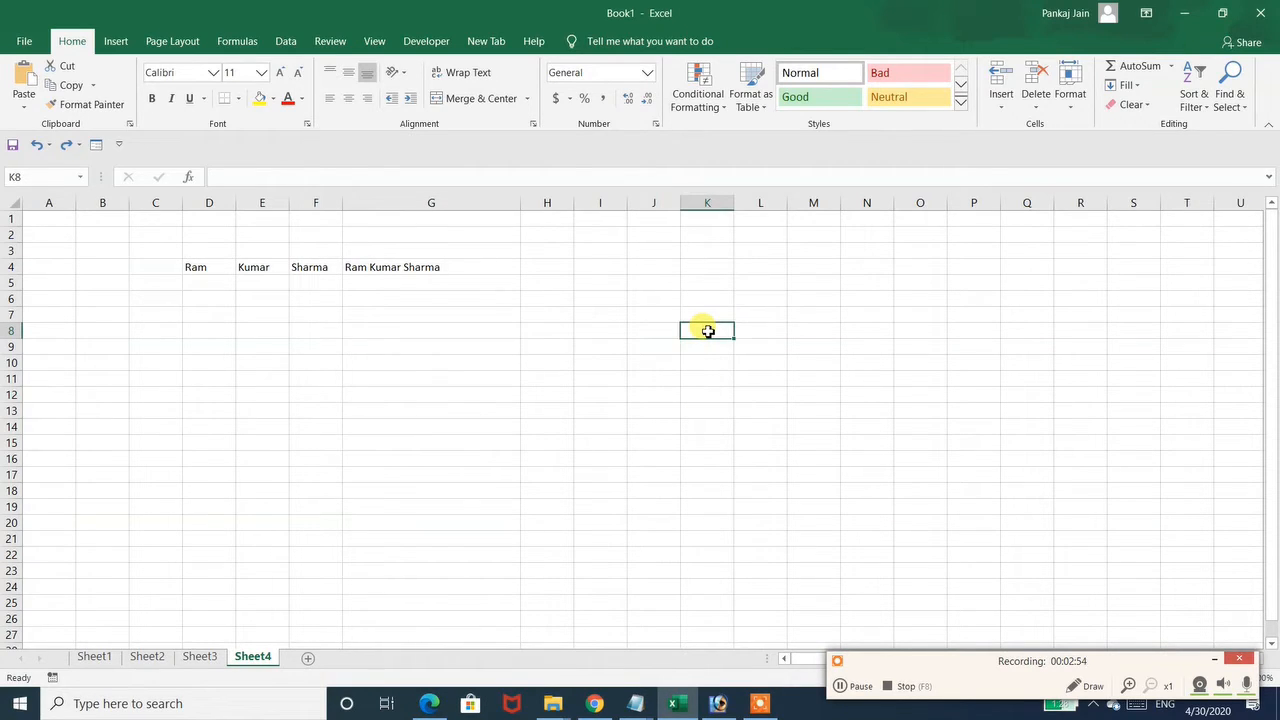
type("Ra")
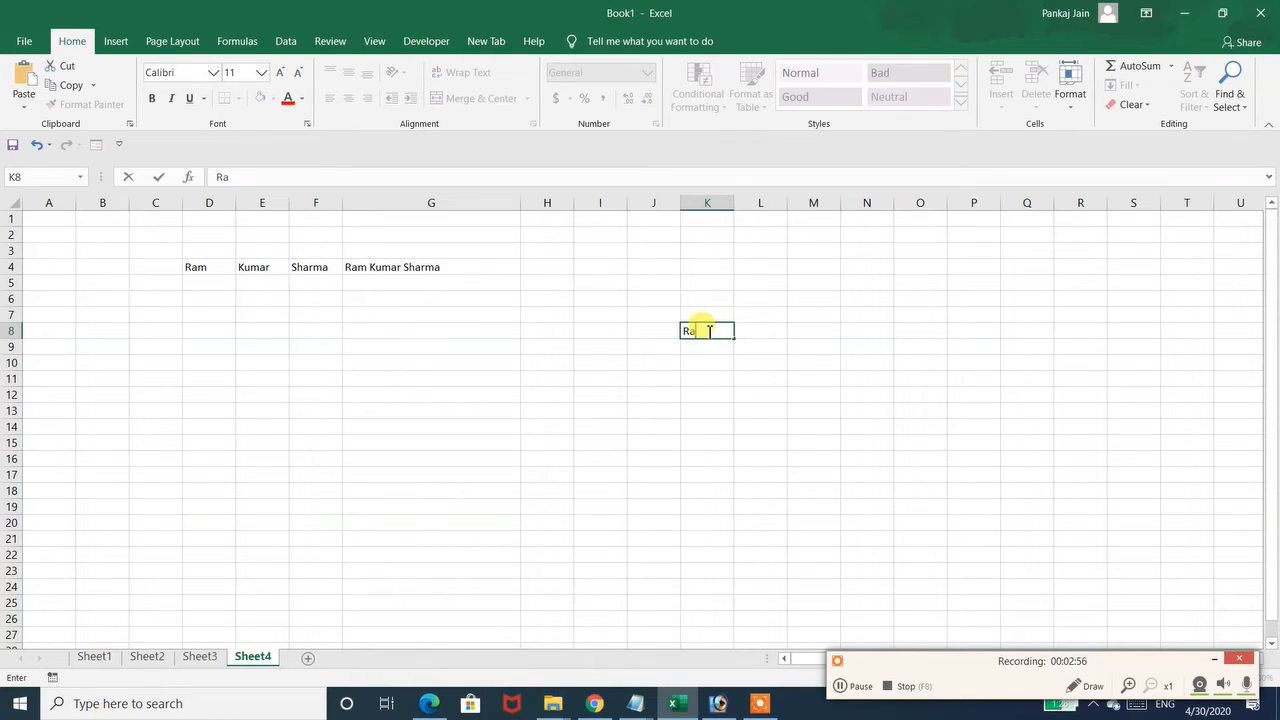
type("m Kumar Sharma")
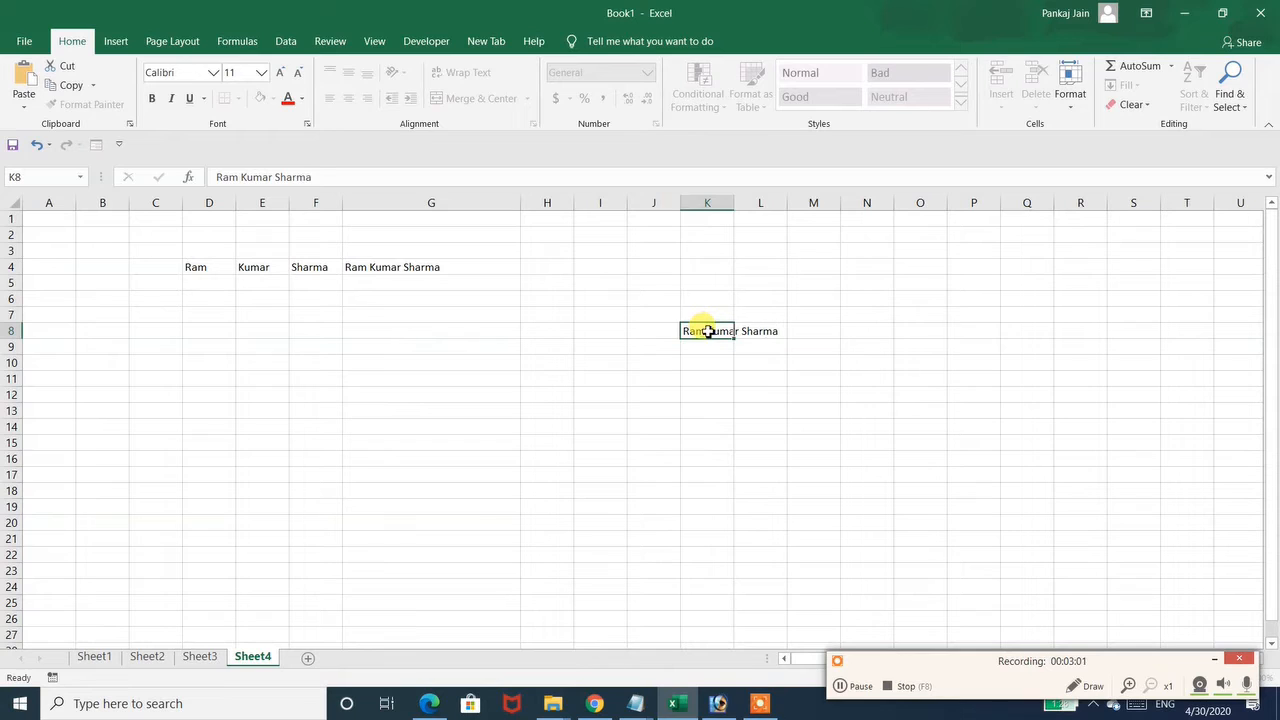
key("Return")
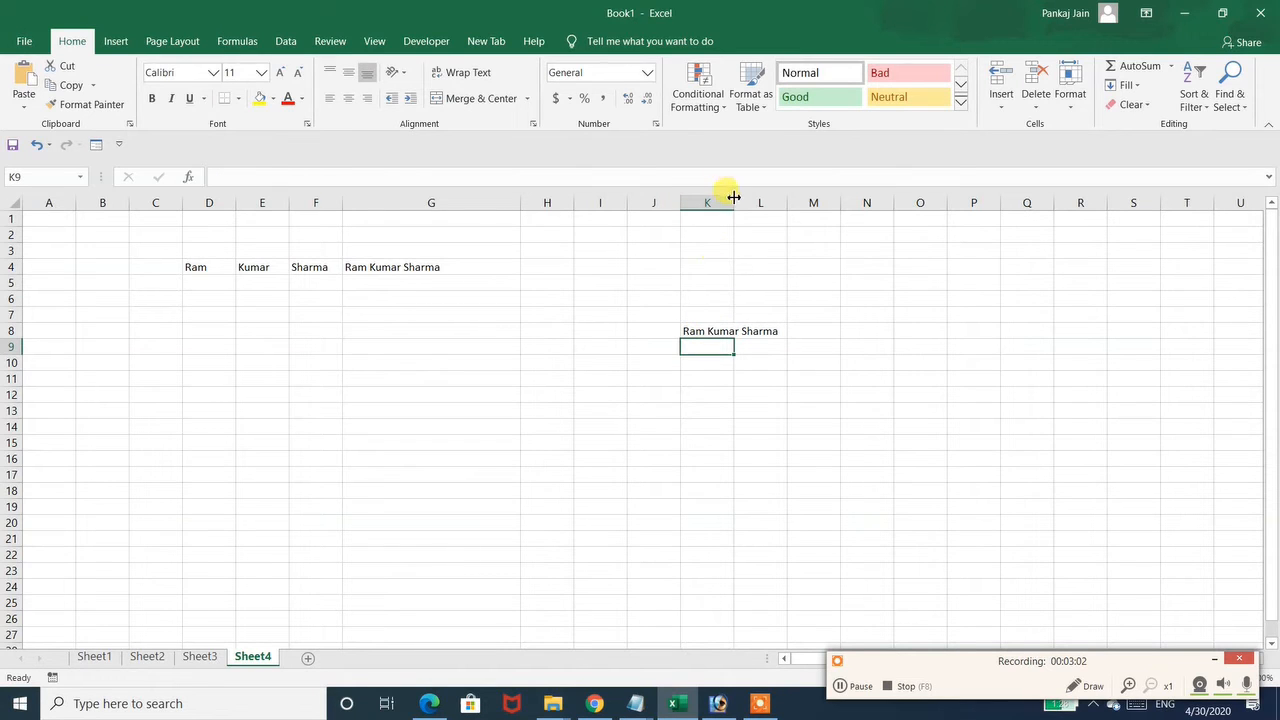
left_click_drag(733, 203, 824, 210)
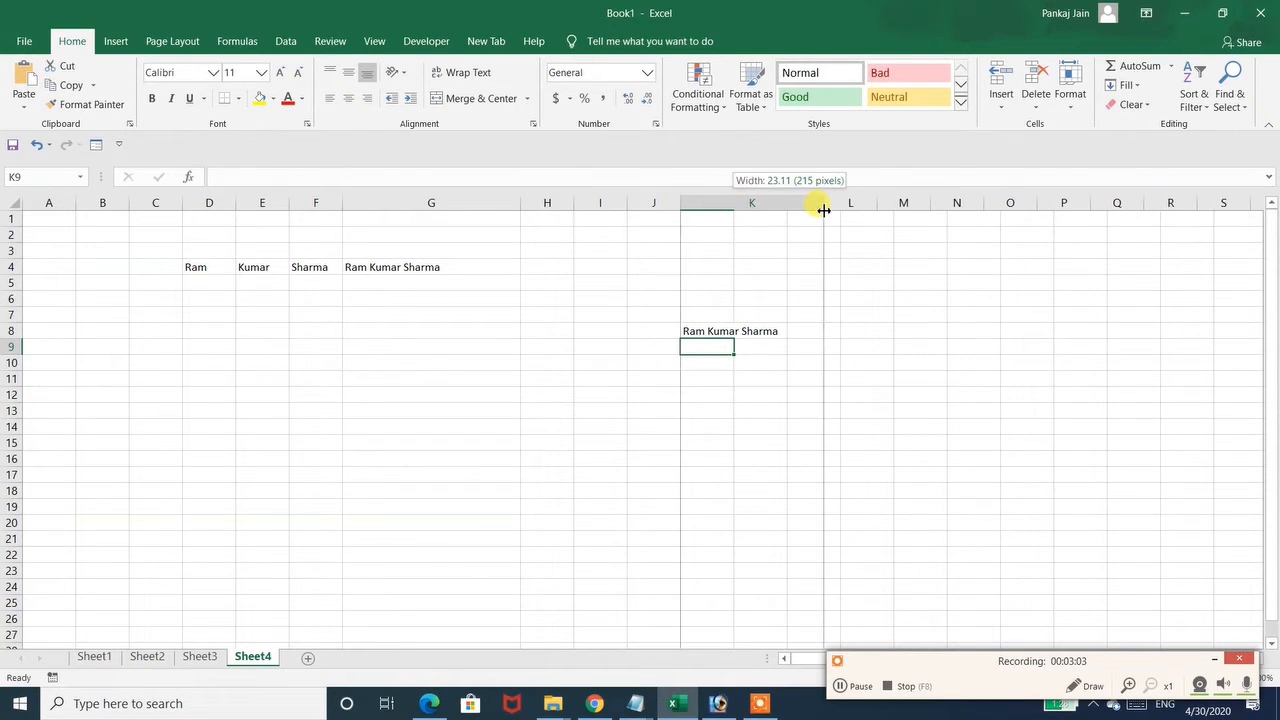
Hide the contents of cell K8 by applying the custom number format ;;;.
left_click(714, 330)
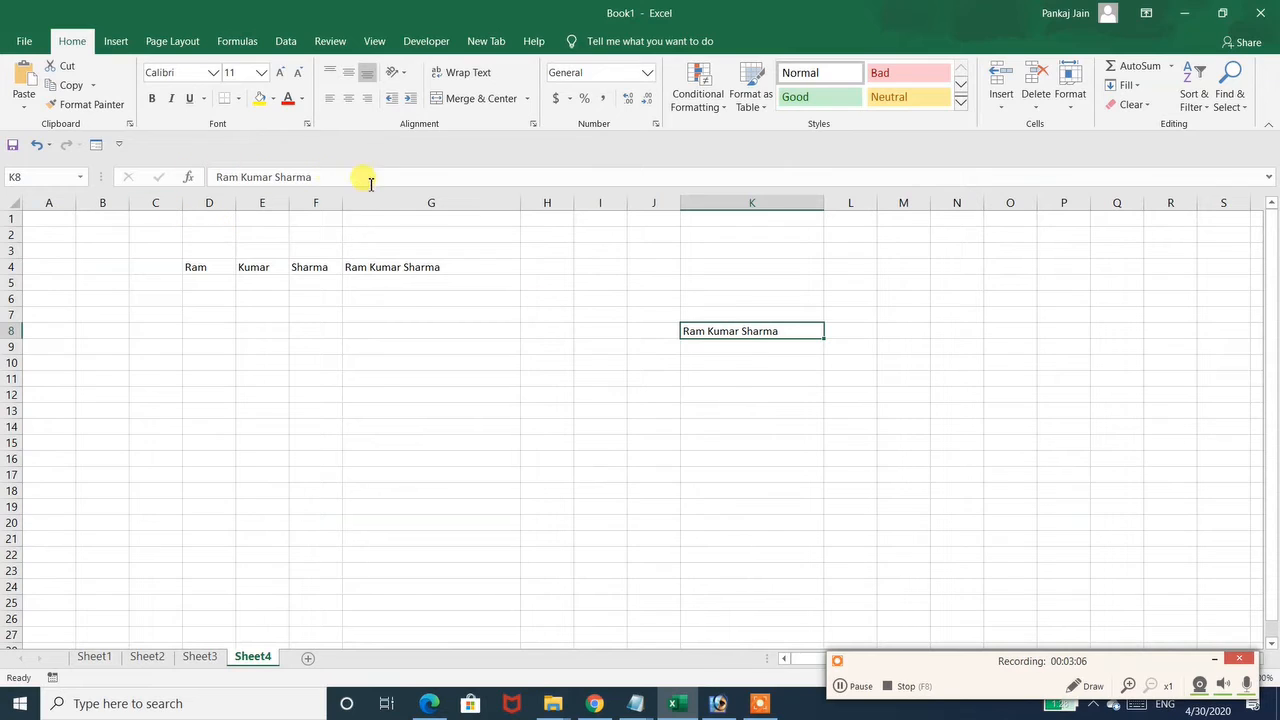
right_click(716, 332)
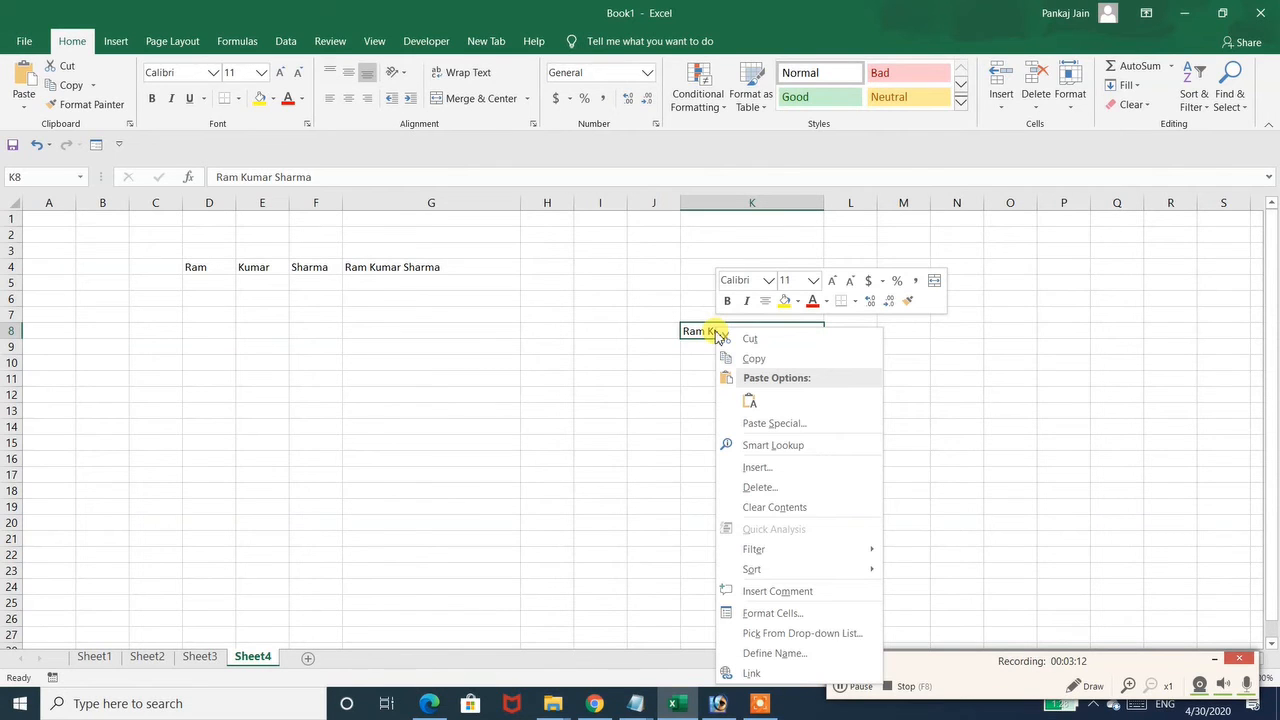
left_click(766, 614)
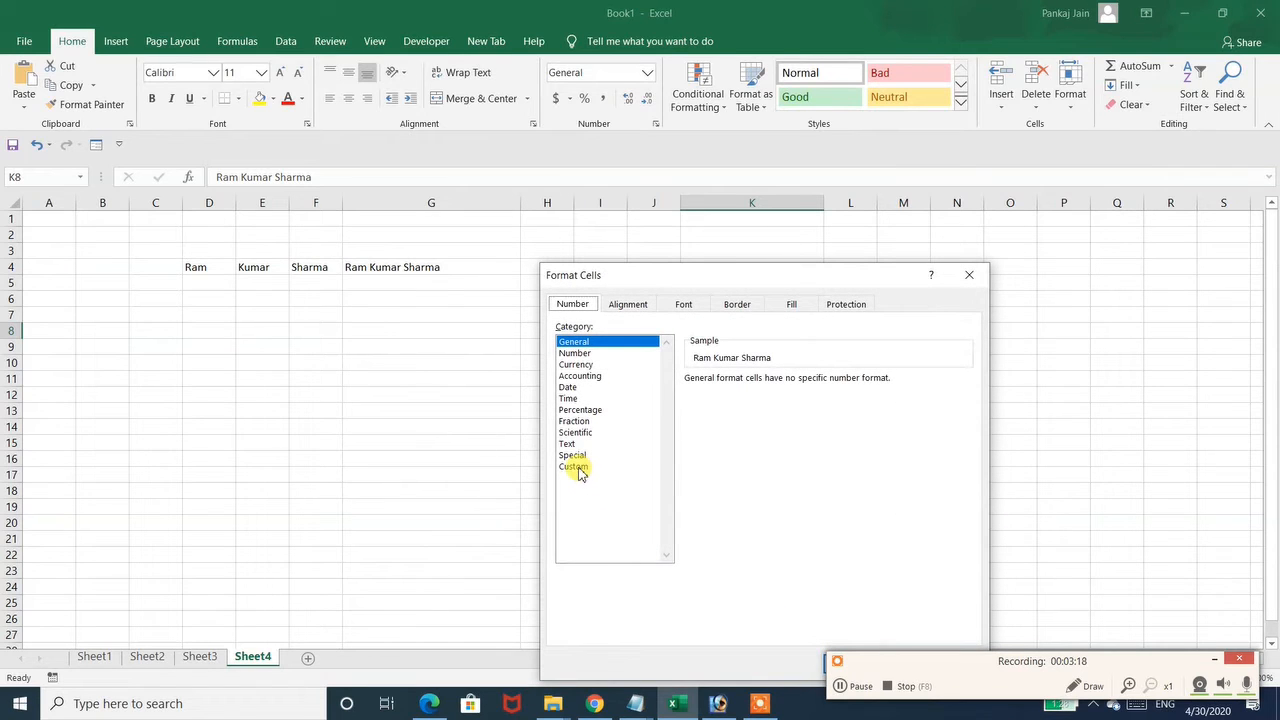
left_click(580, 468)
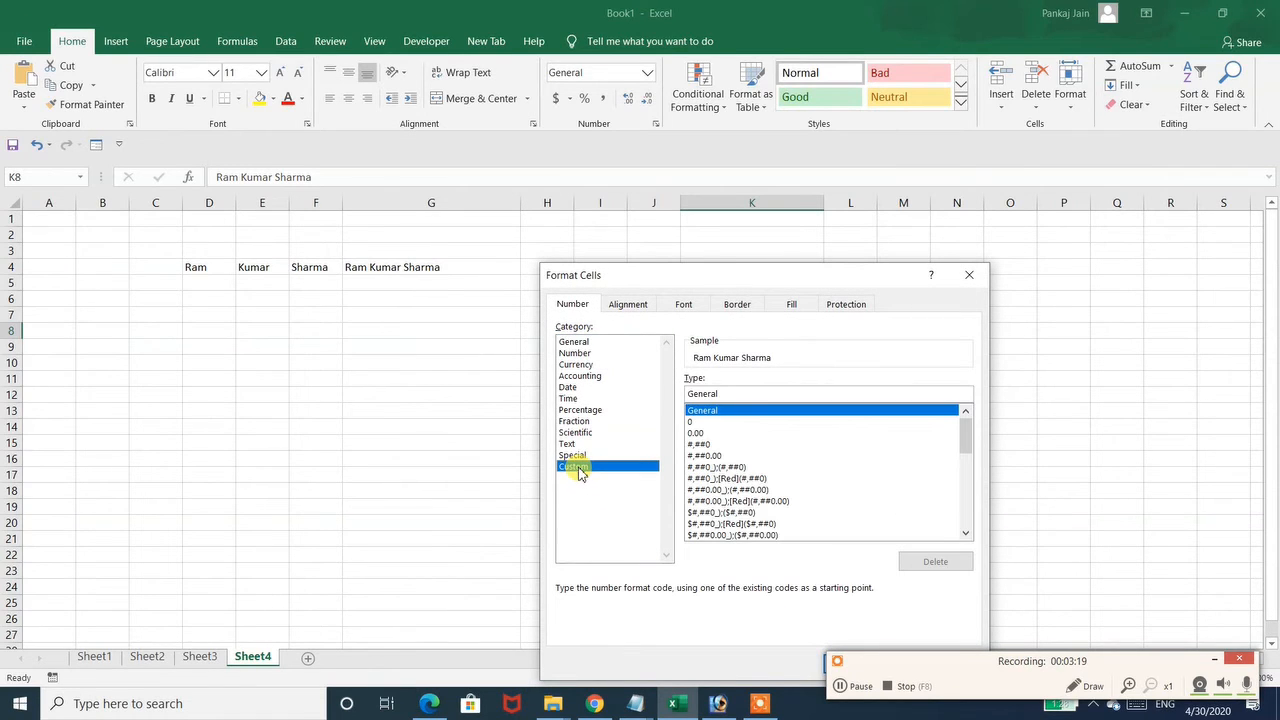
double_click(748, 392)
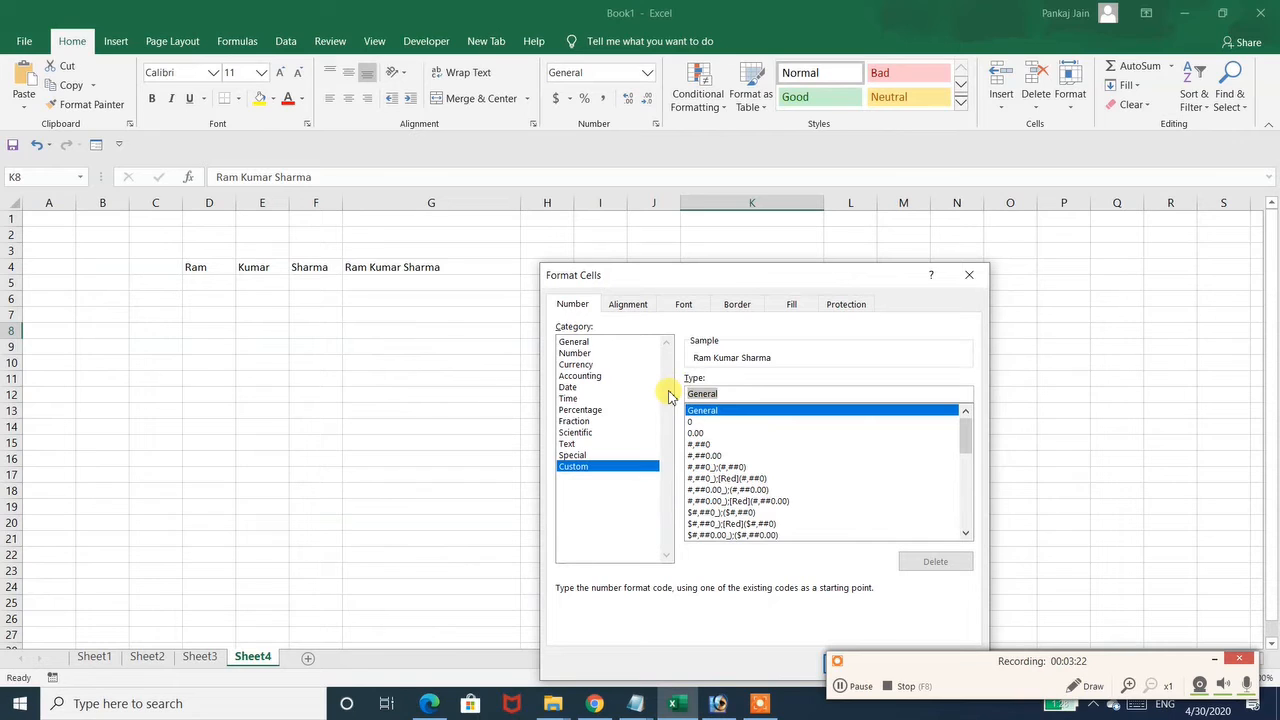
type(";;;")
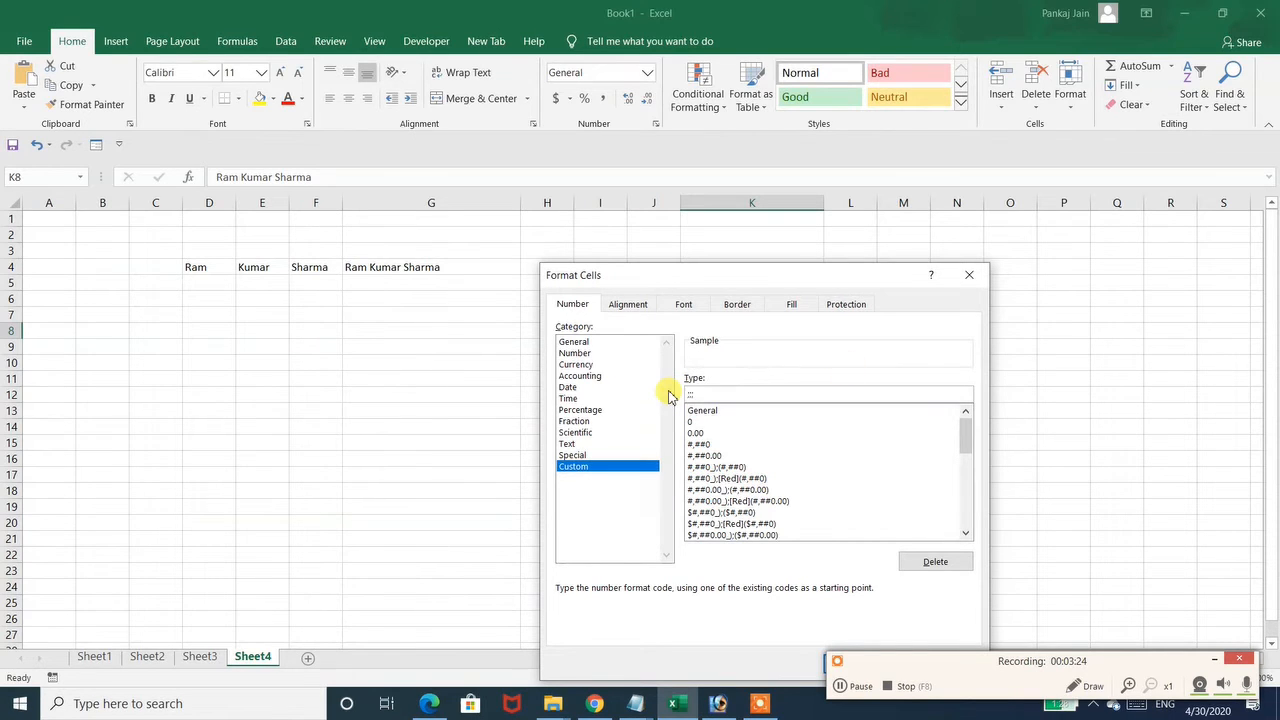
left_click_drag(886, 274, 846, 186)
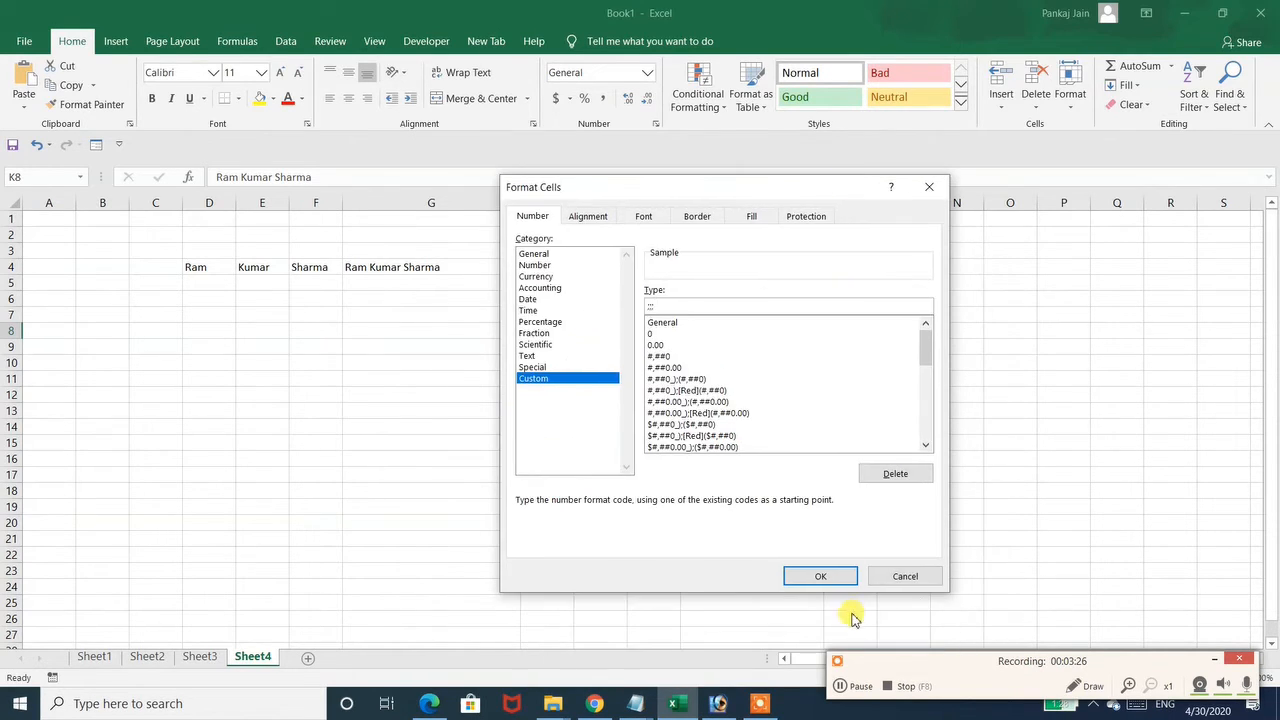
left_click(823, 575)
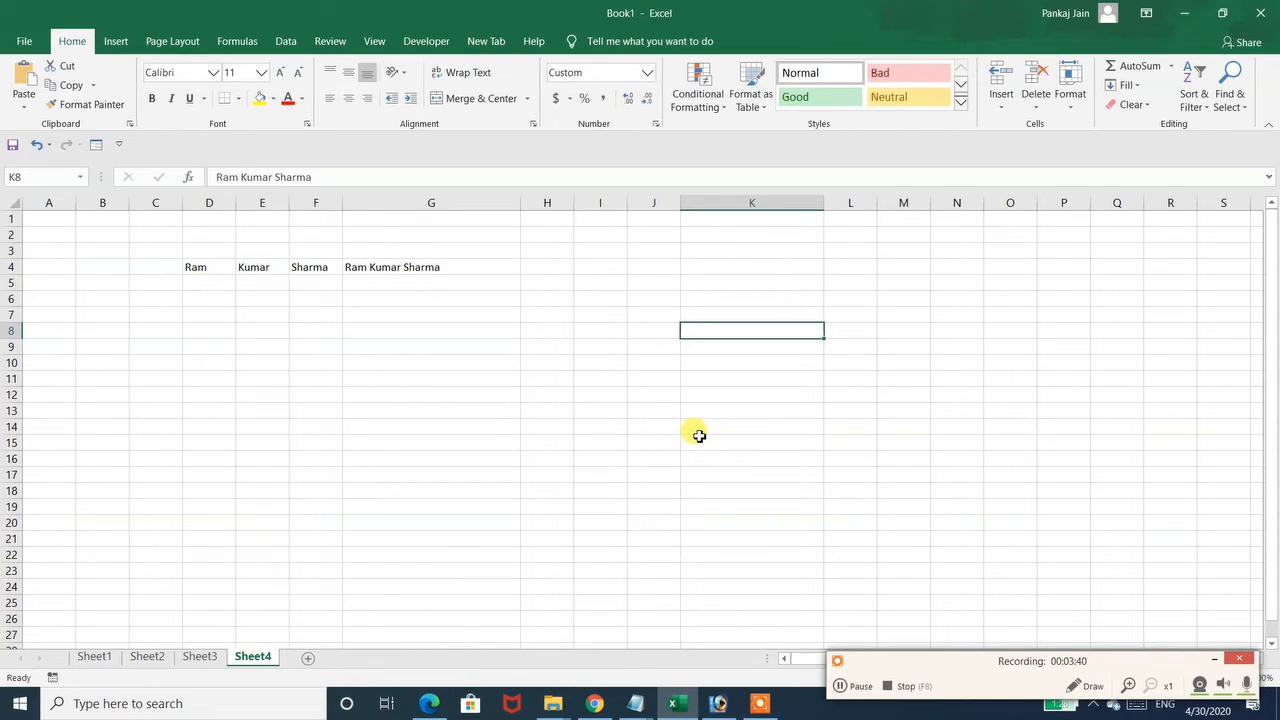
left_click(840, 690)
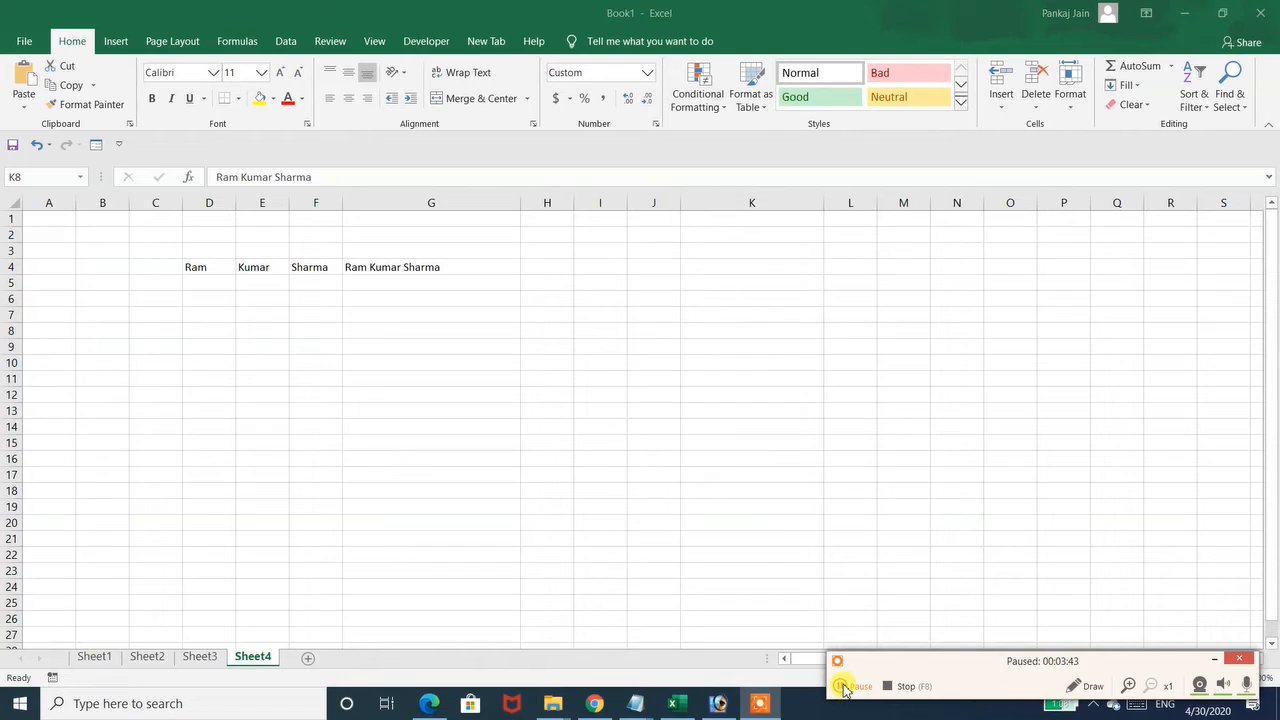
Set the number format of cell K8 back to General to unhide its contents.
left_click(709, 313)
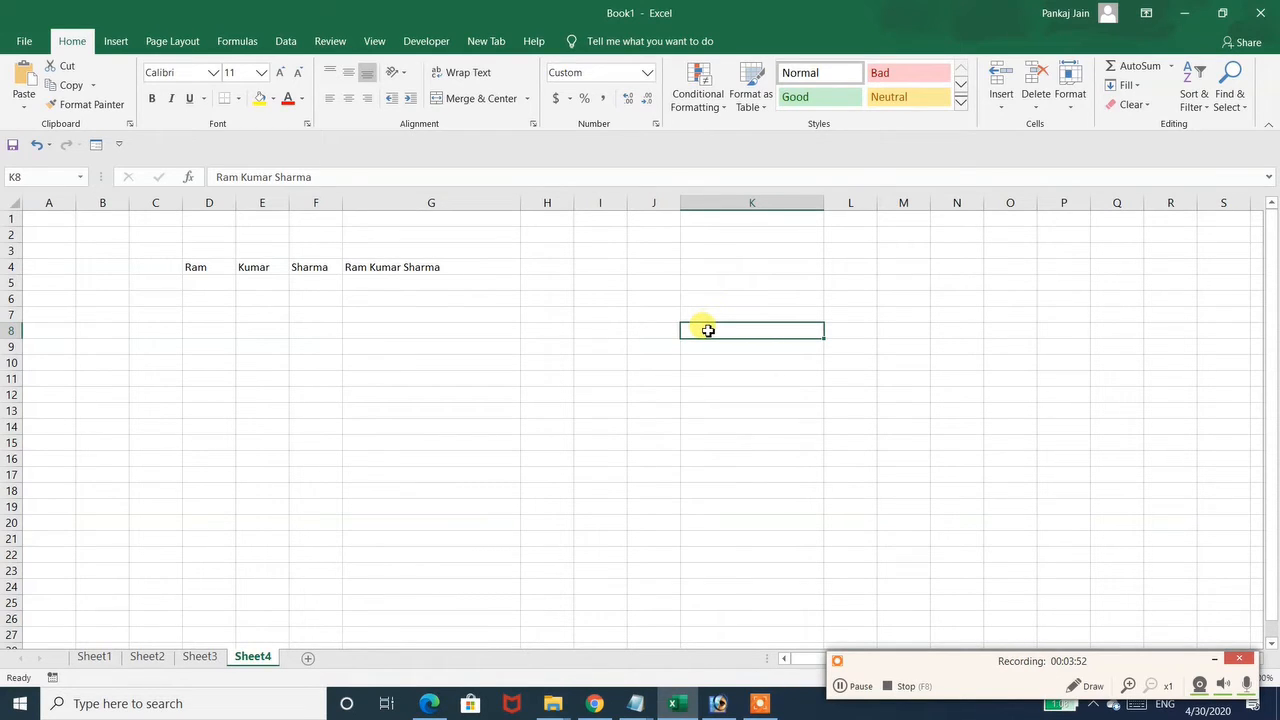
right_click(708, 330)
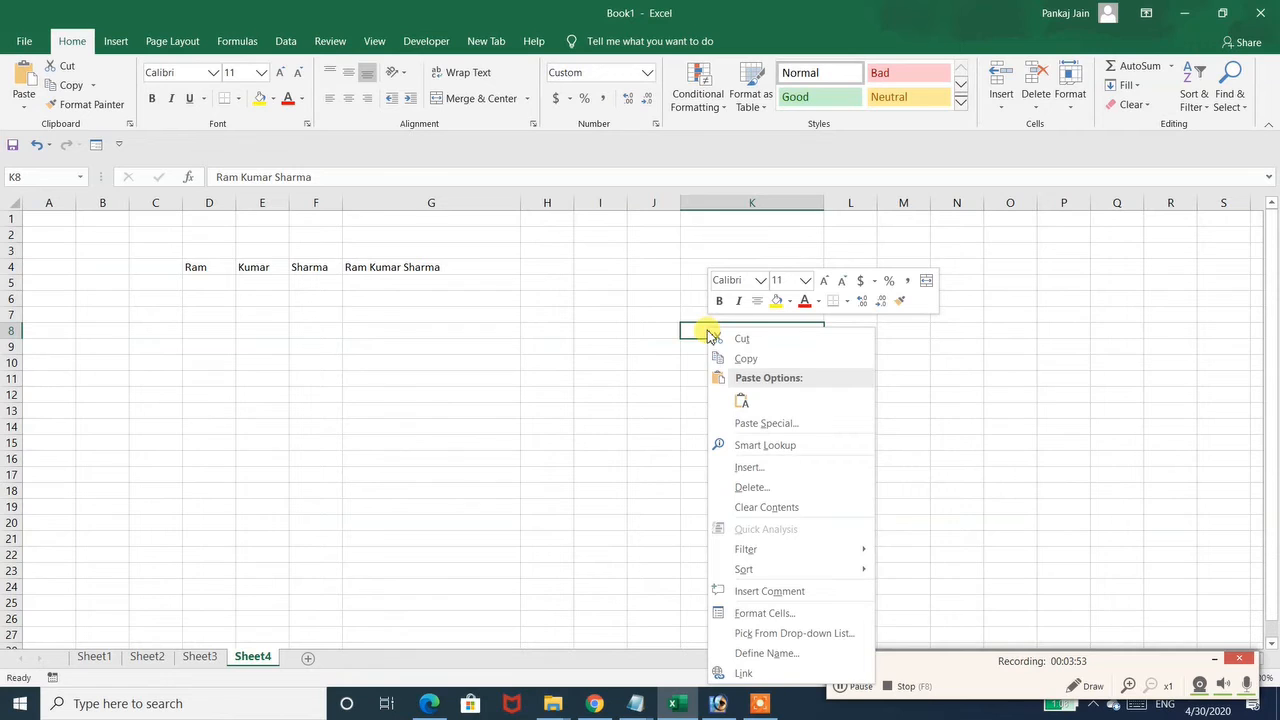
left_click(745, 614)
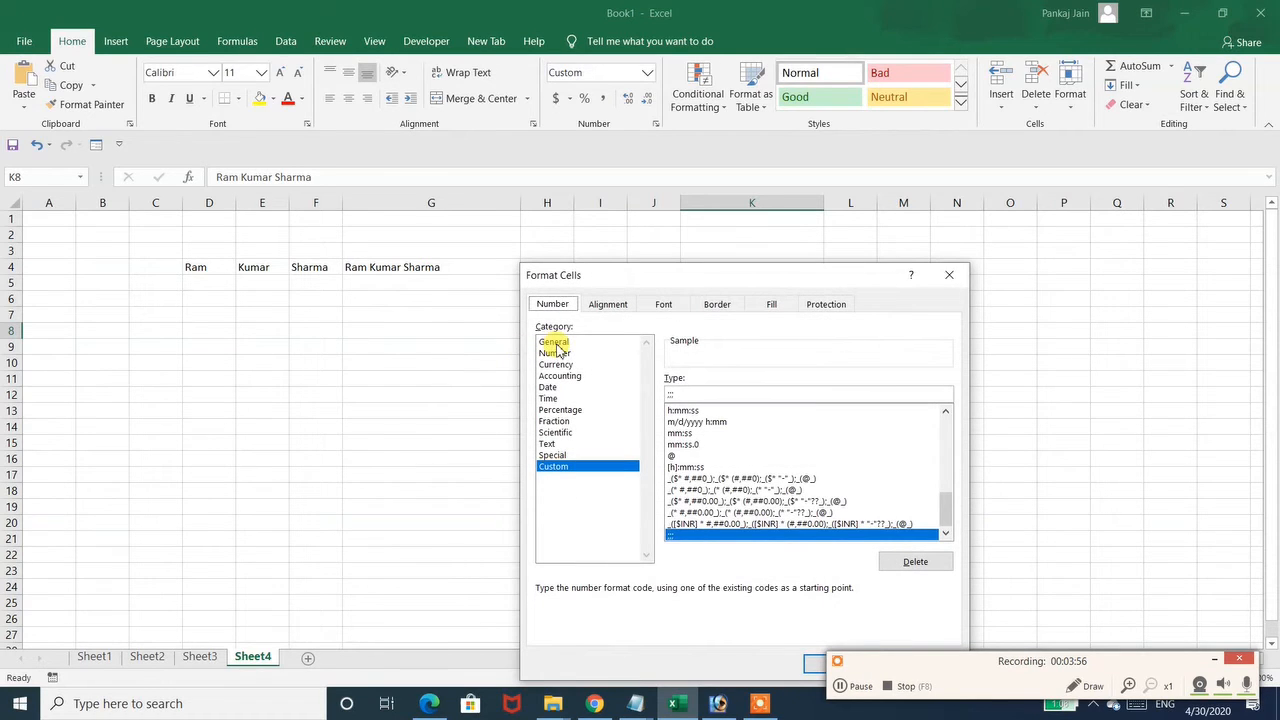
left_click(554, 343)
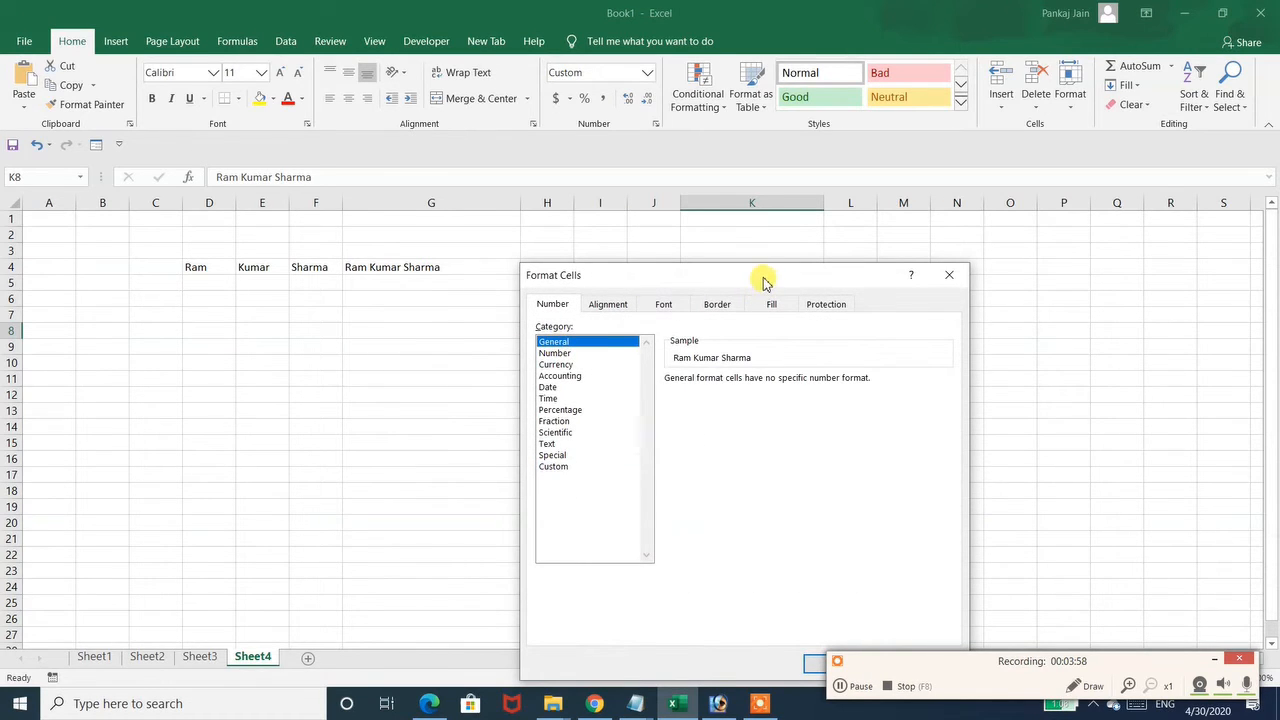
left_click_drag(763, 283, 699, 229)
left_click(800, 609)
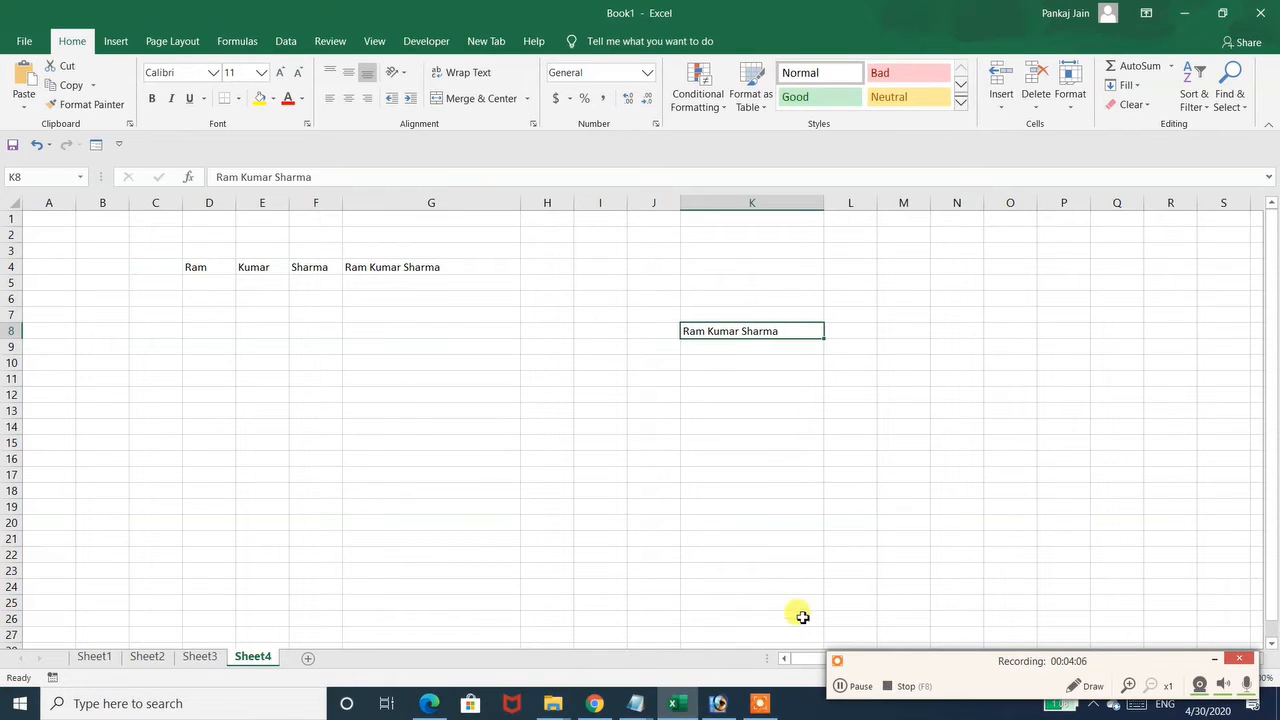
left_click(842, 686)
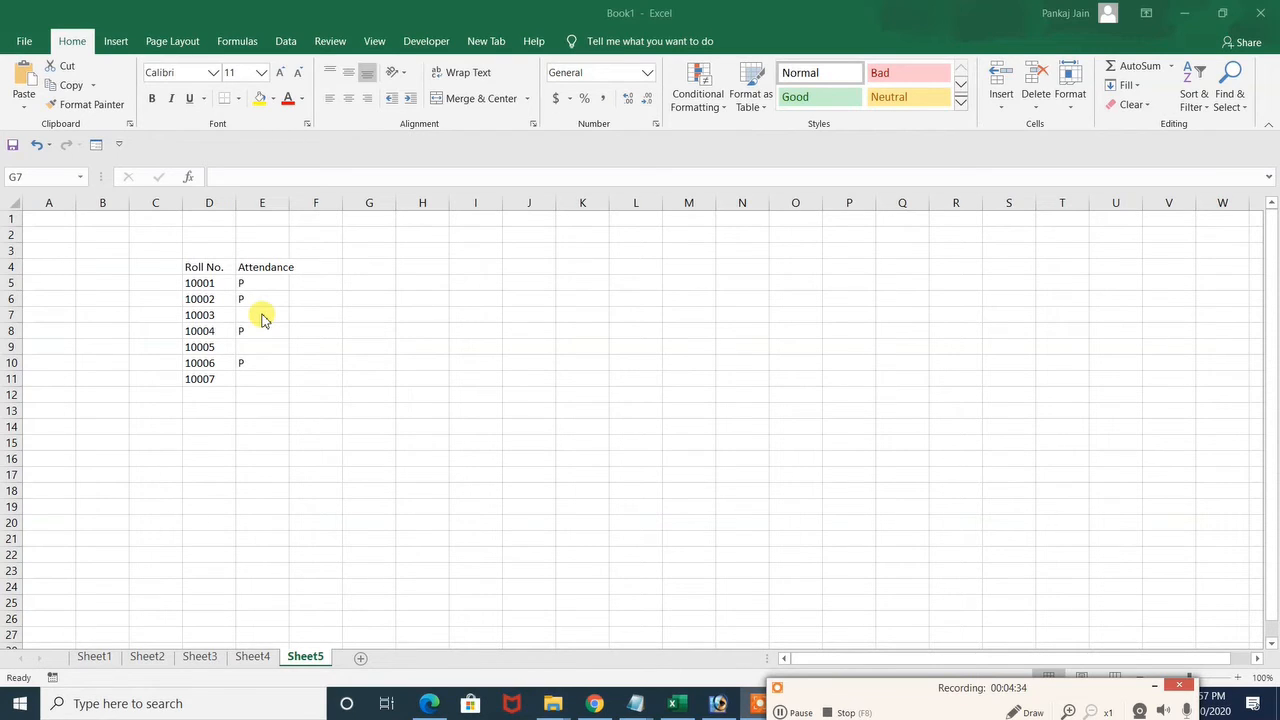
Select only the blank cells within the Attendance range E5:E11 on Sheet5 using Go To Special with the Blanks option.
left_click(326, 289)
left_click_drag(272, 281, 265, 380)
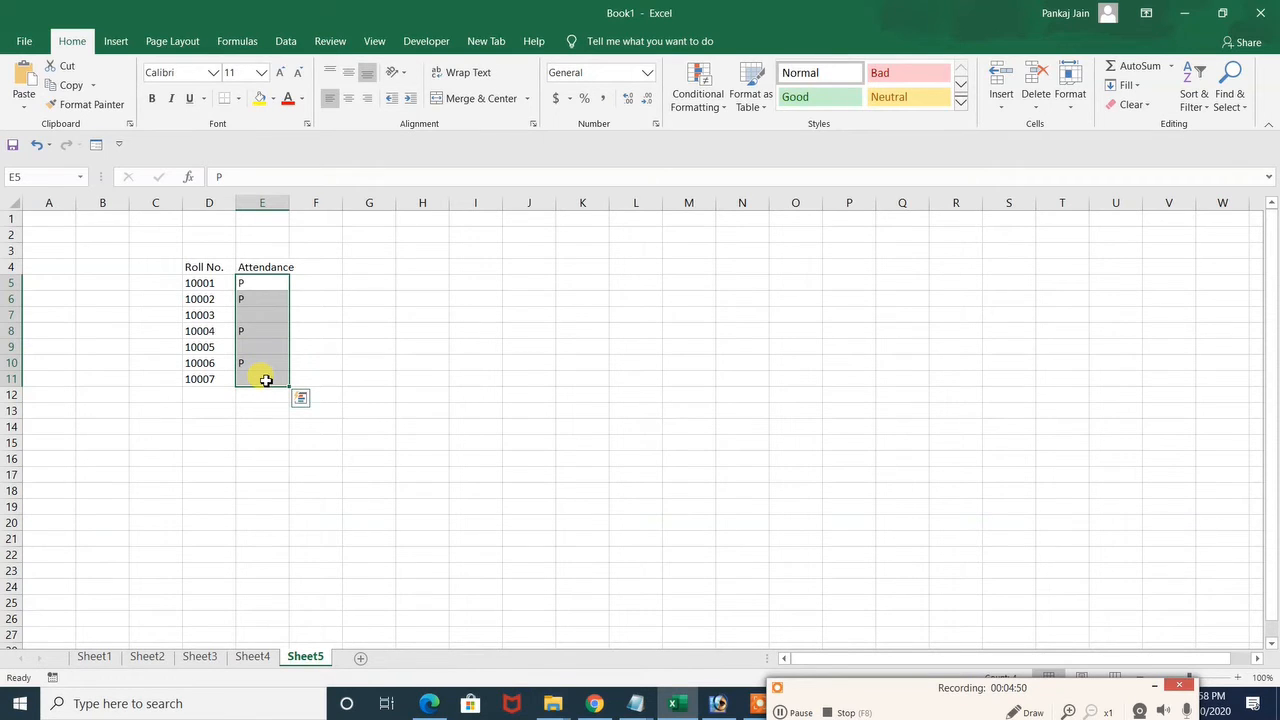
key("ctrl+g")
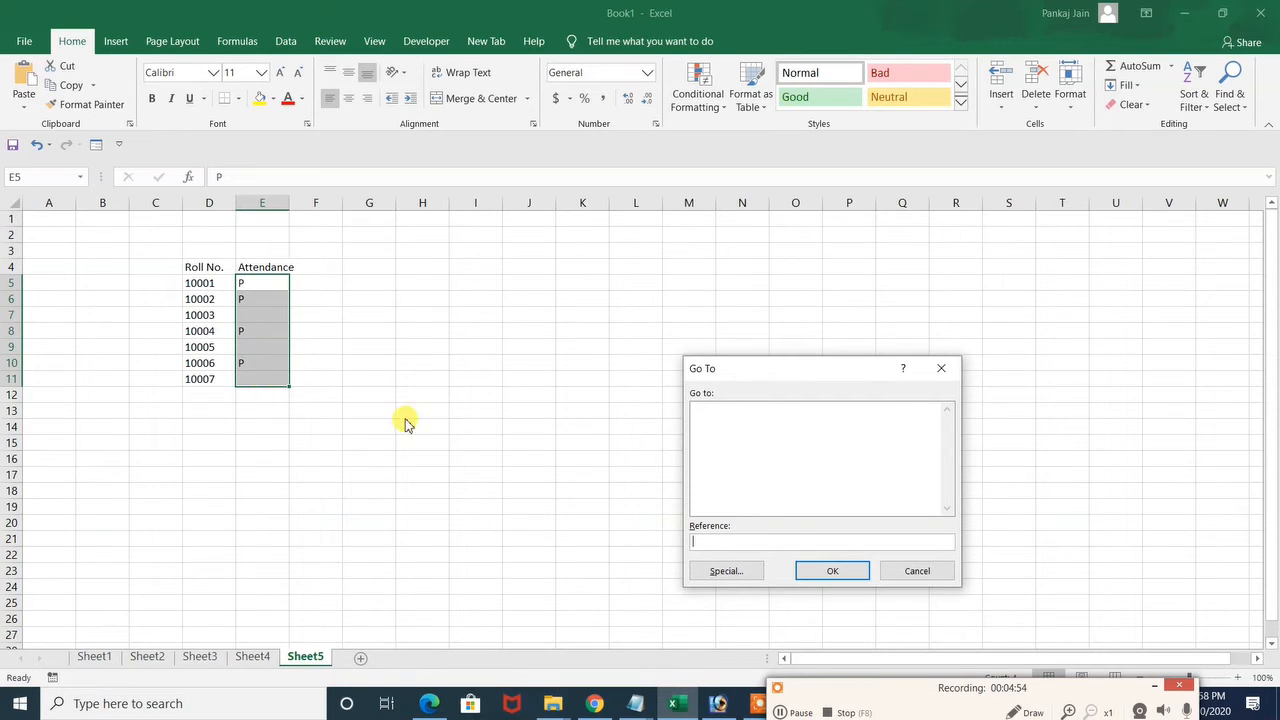
left_click(725, 574)
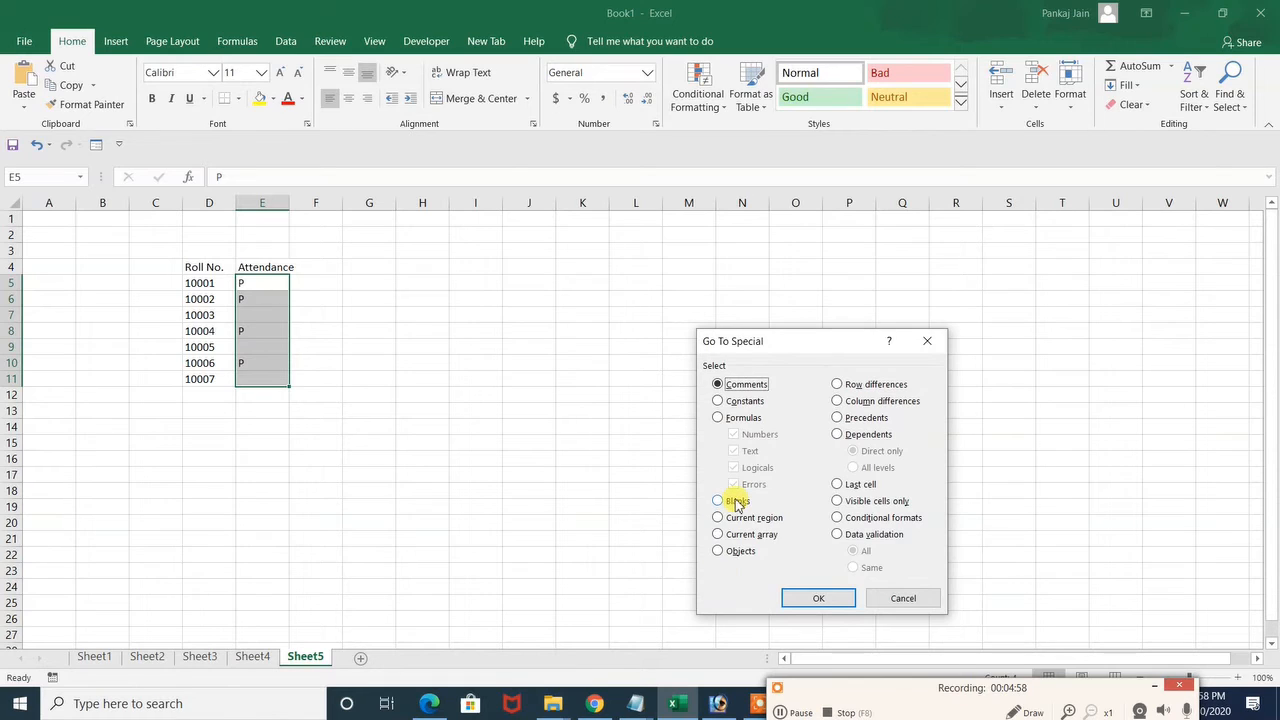
left_click(733, 500)
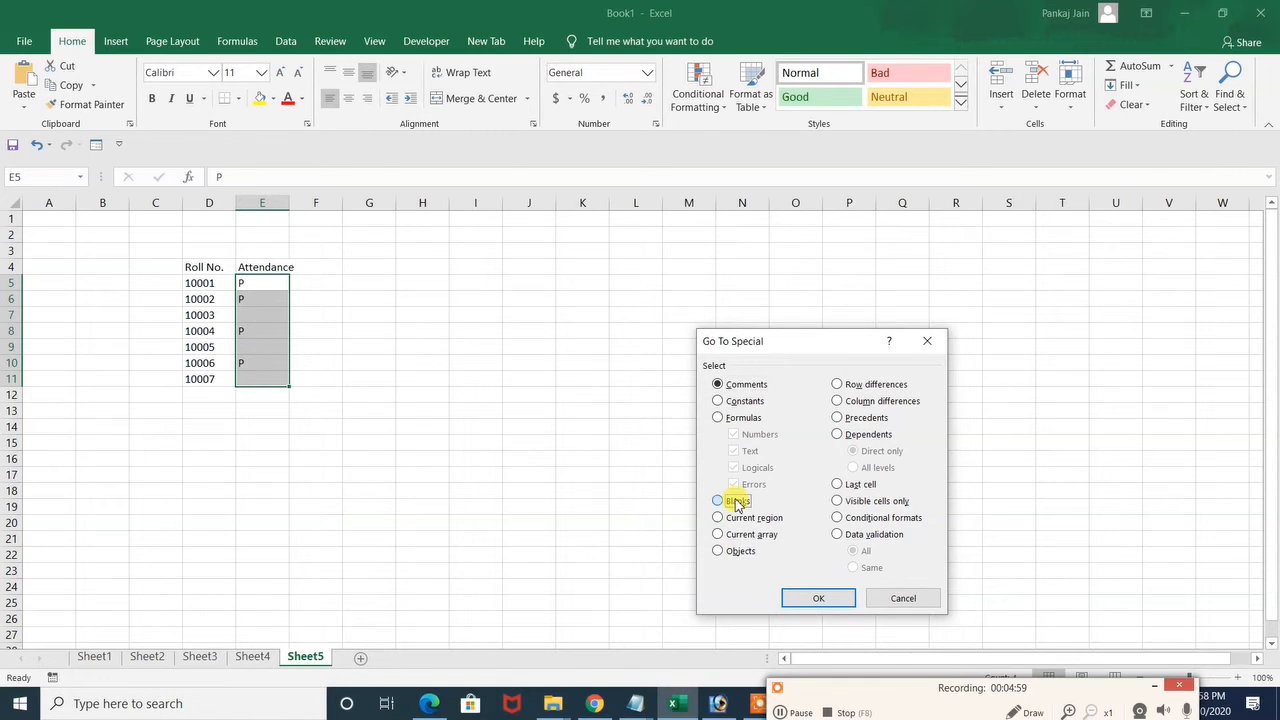
left_click(799, 600)
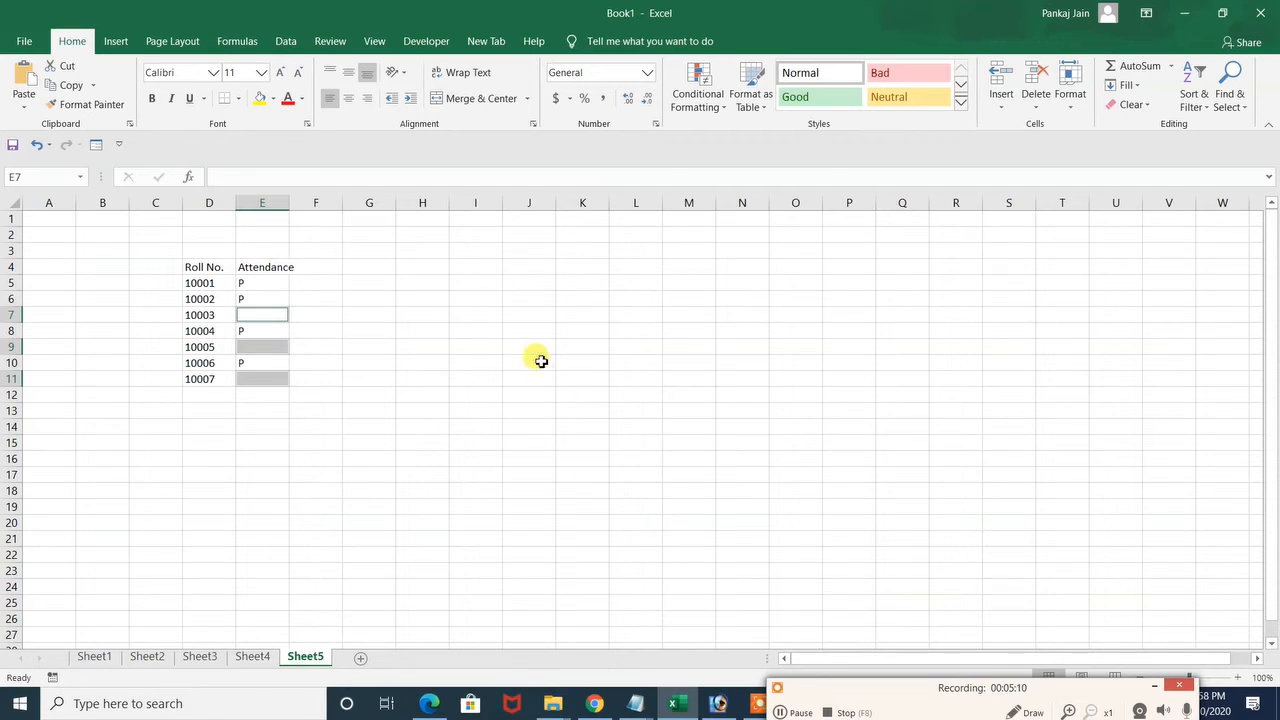
Fill the selected blank Attendance cells with yellow and enter A in all of them at once.
left_click(262, 99)
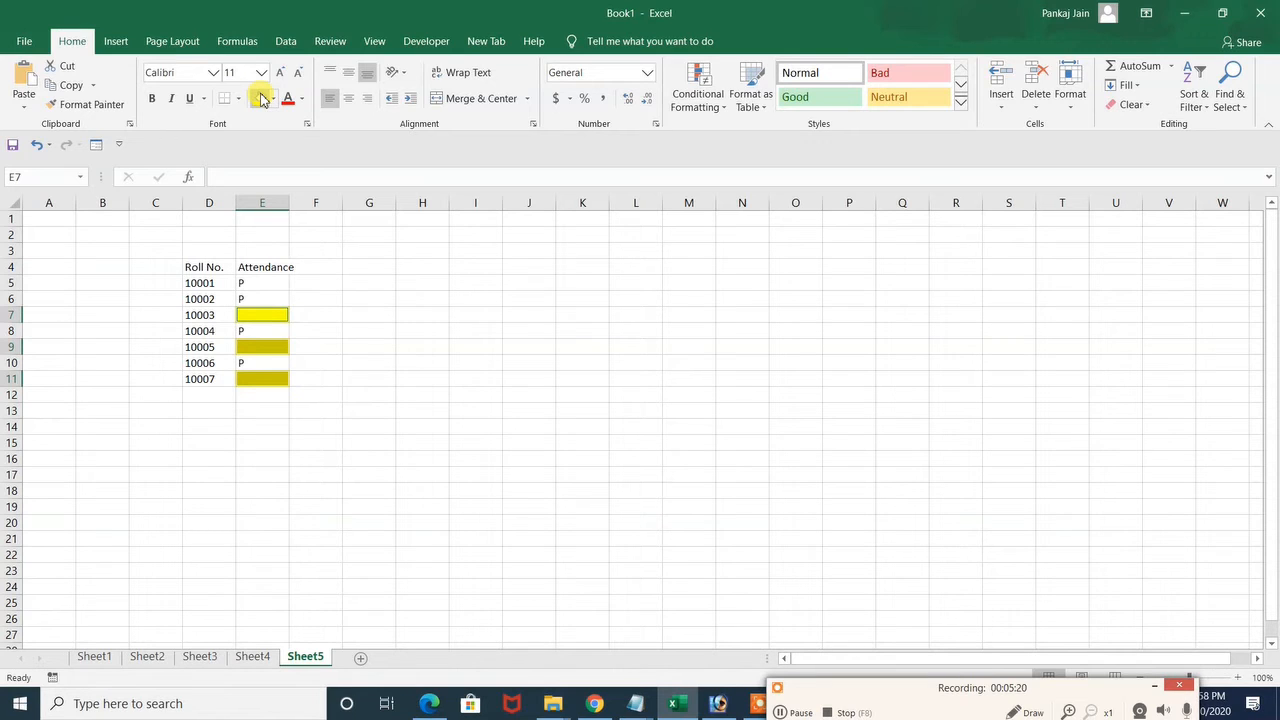
type("A")
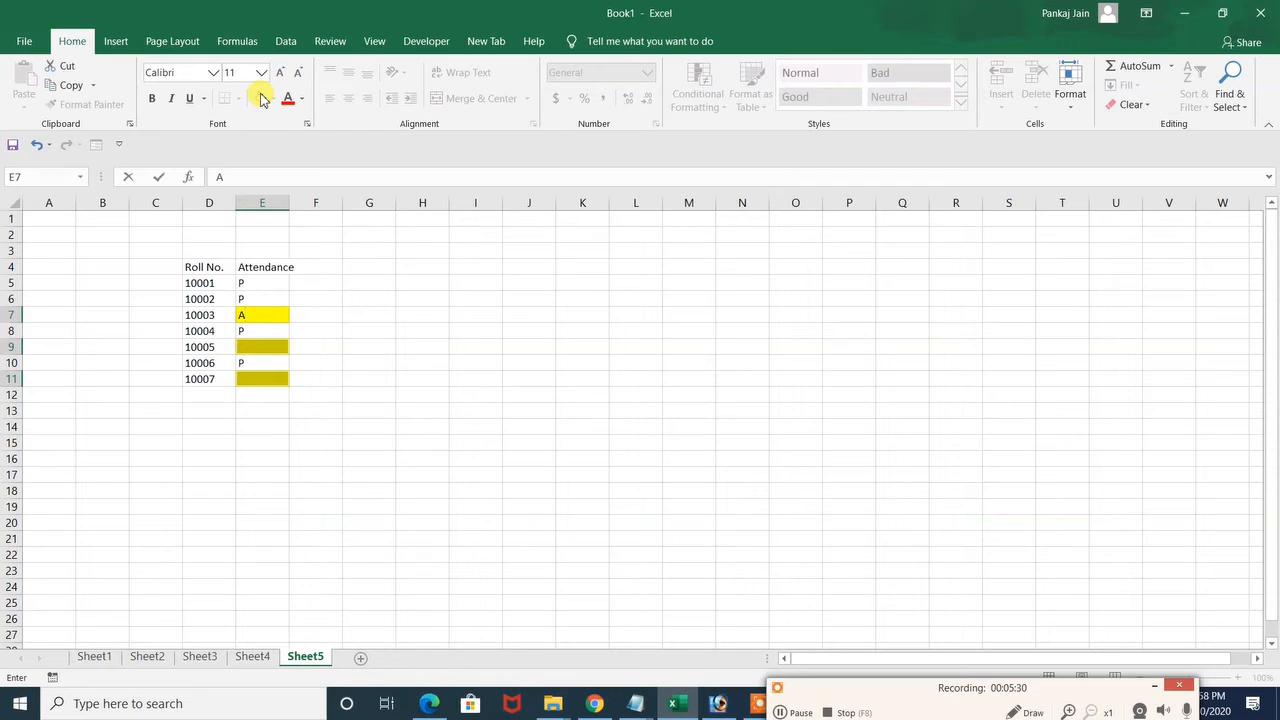
key("ctrl+Return")
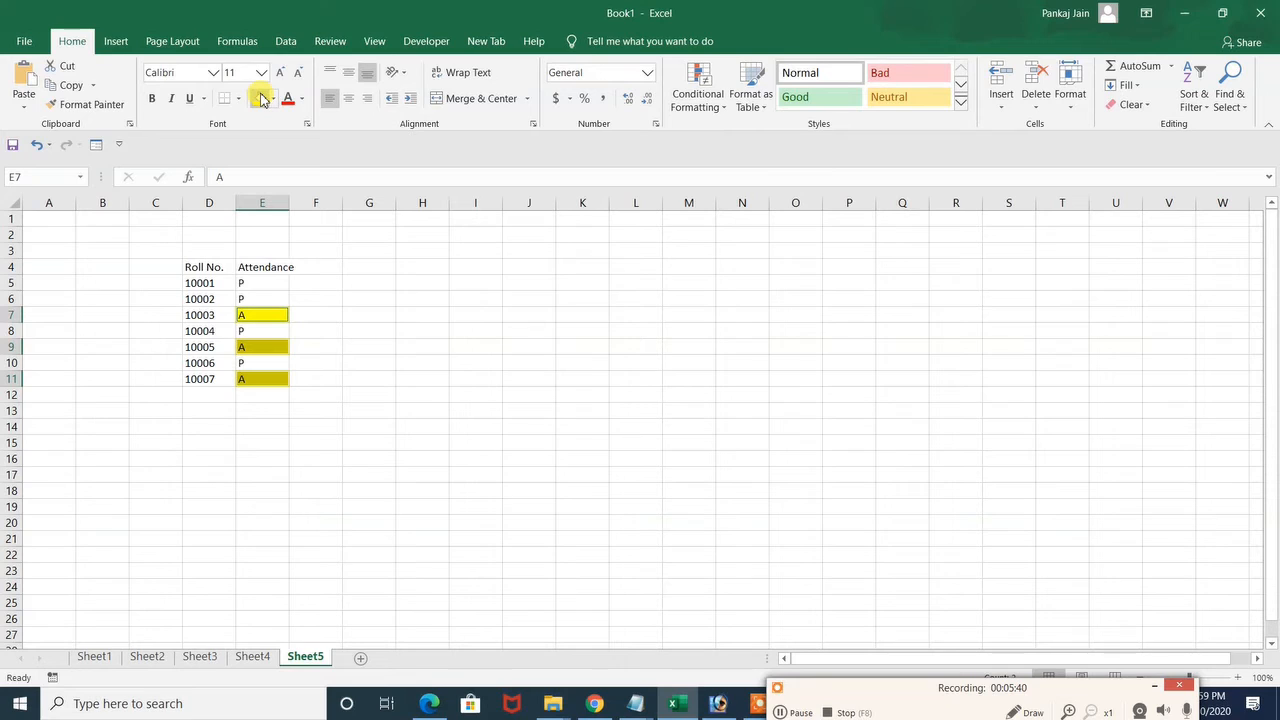
left_click(787, 711)
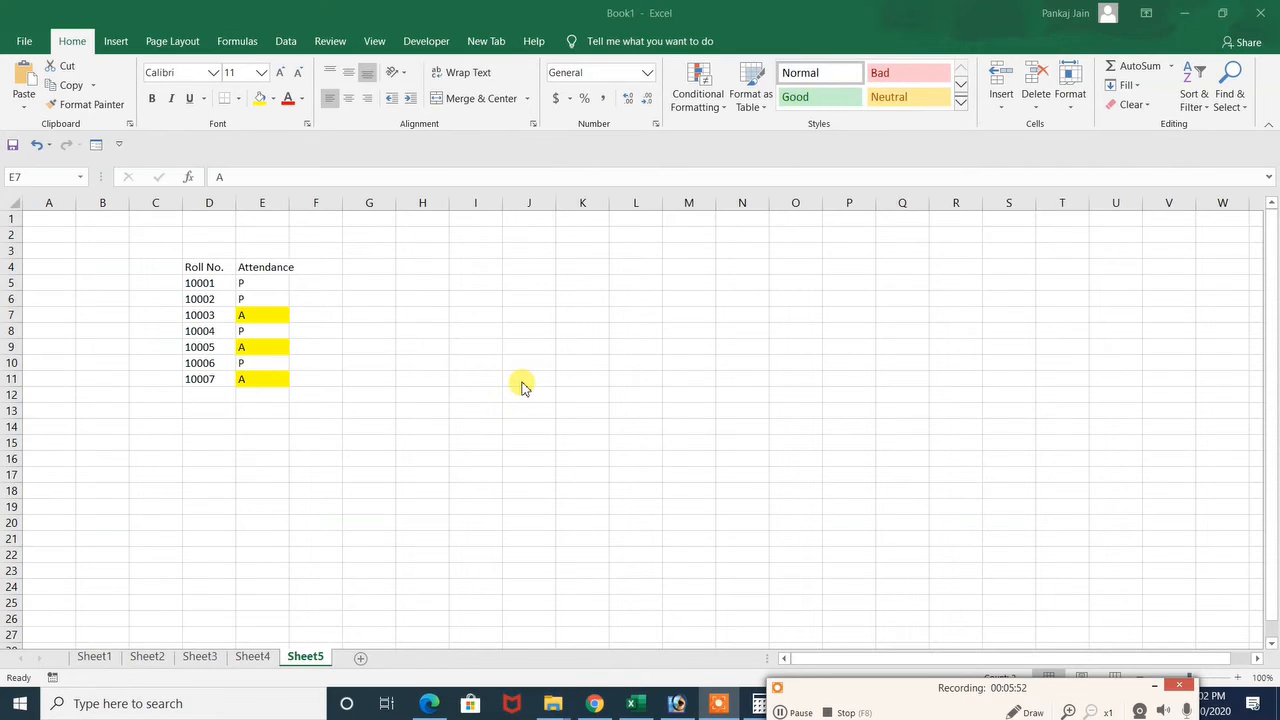
Enter three first names, one per cell, in K5, K6 and K7.
left_click(573, 280)
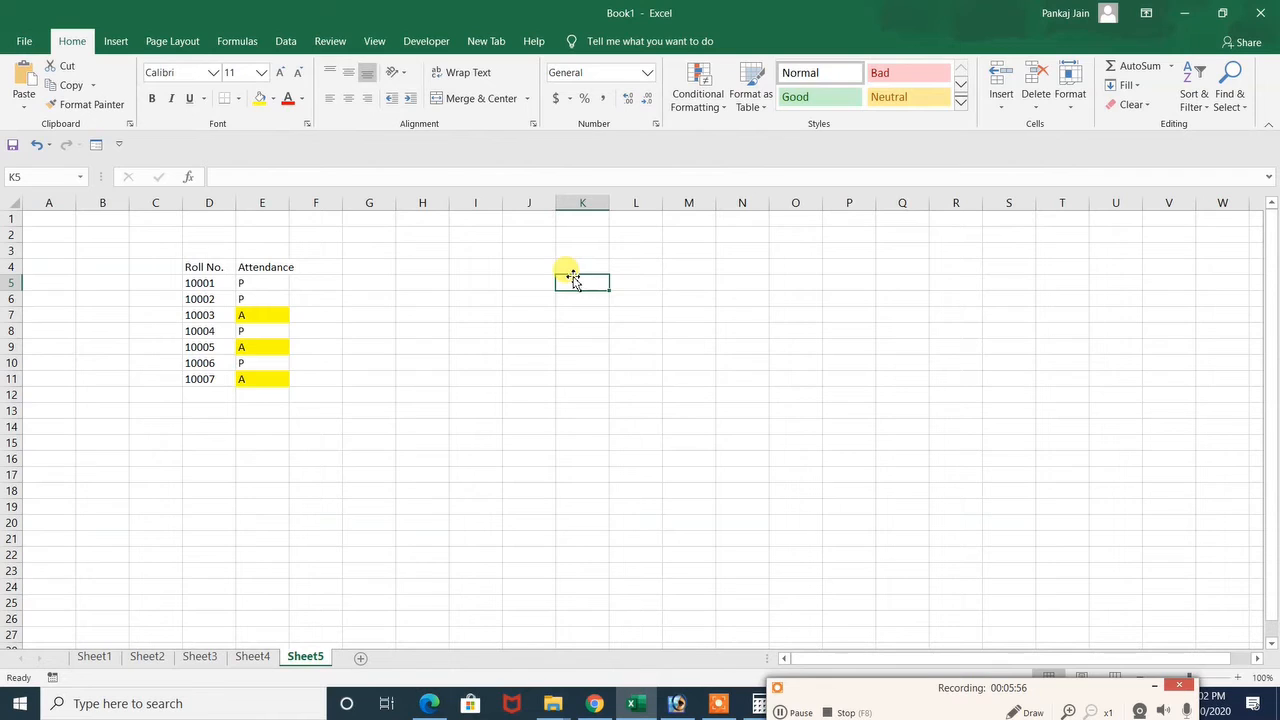
type("Ram")
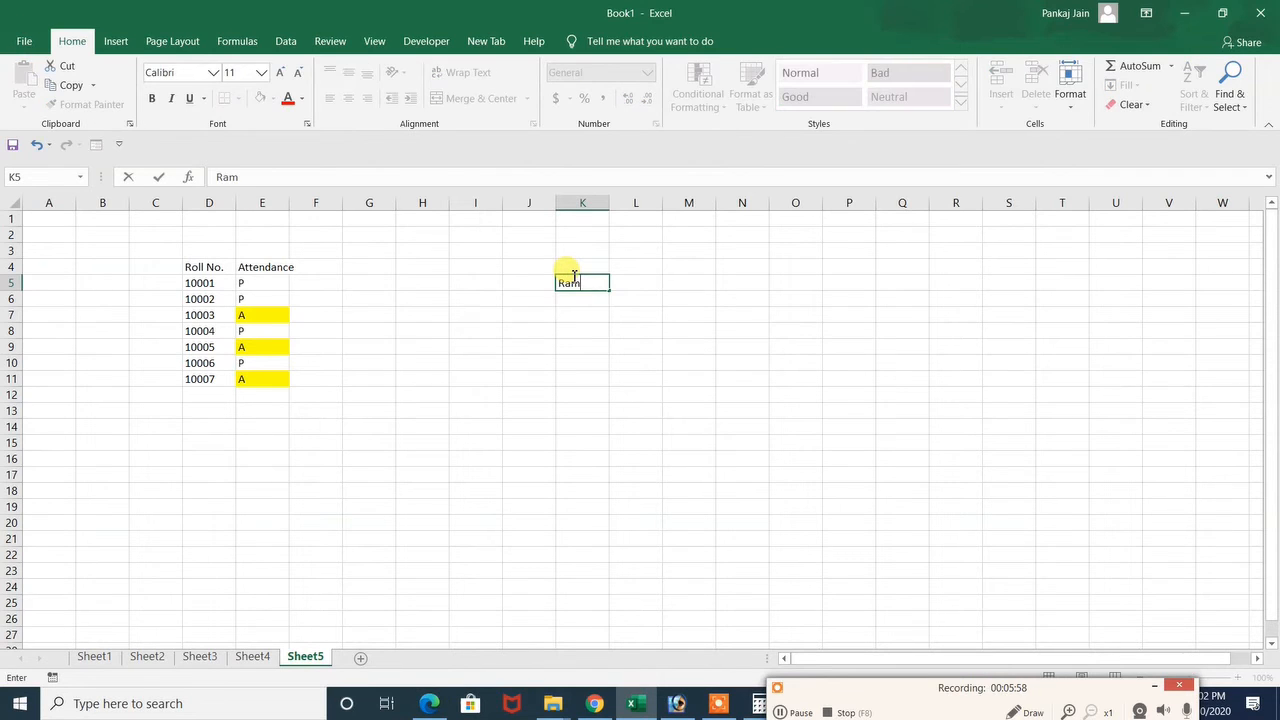
key("Return")
type("Shyam")
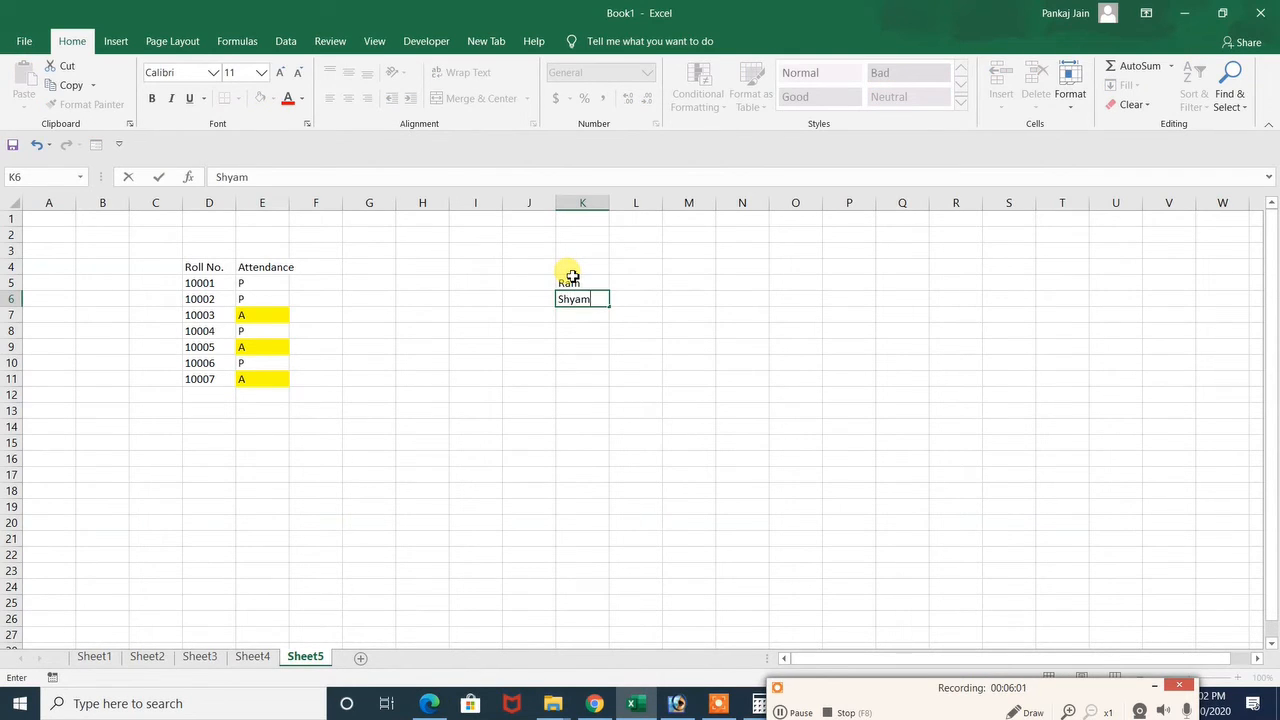
key("Return")
type("Mahesh")
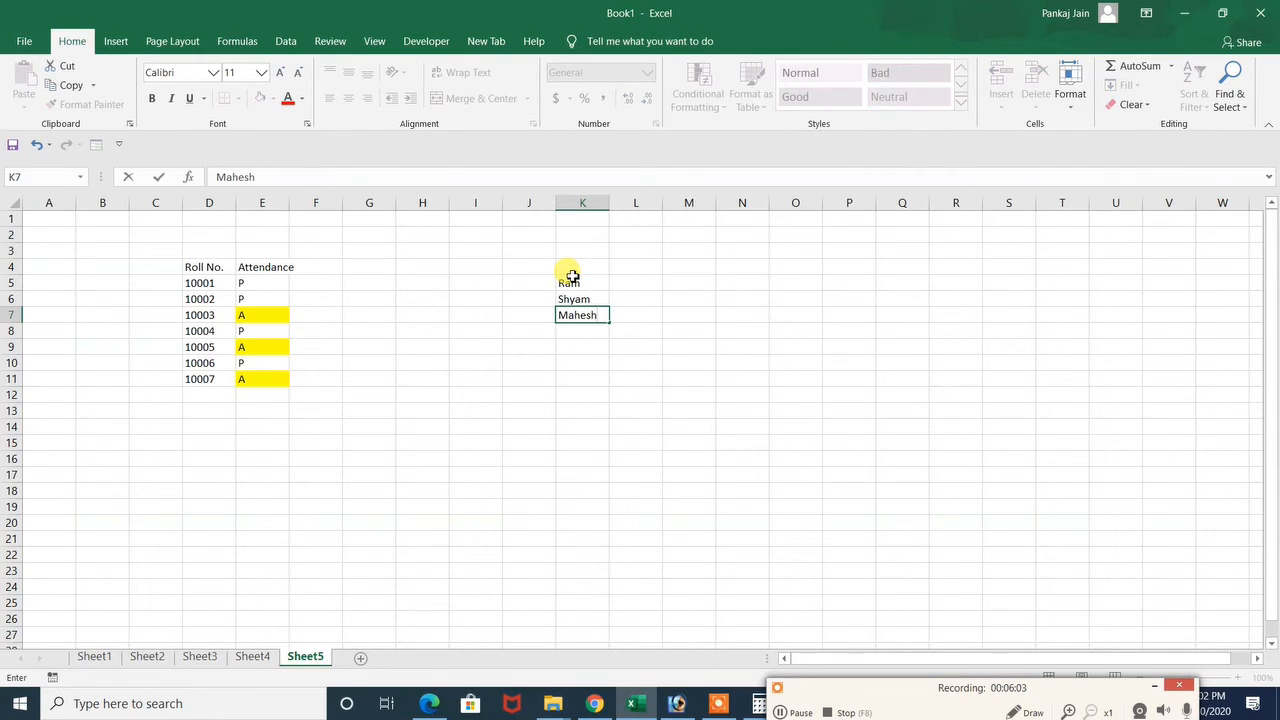
key("Return")
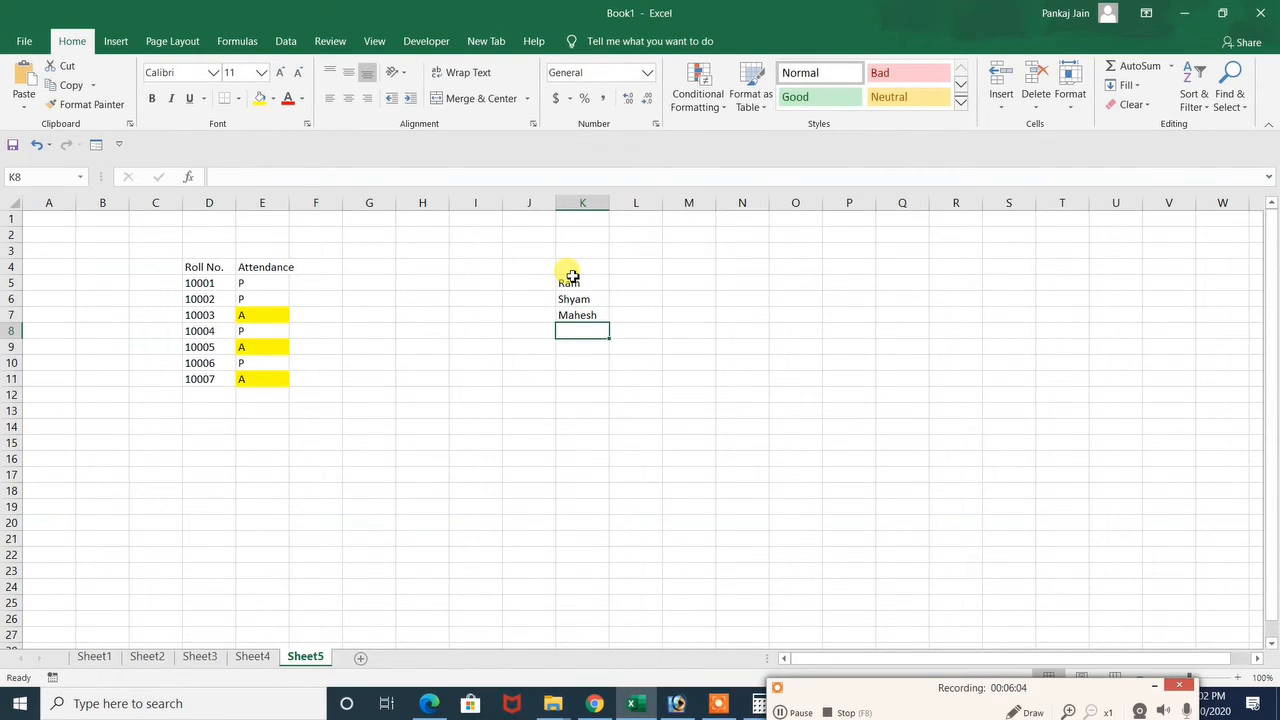
Enter a fourth first name in K8, below the three names already listed.
type("Suresh")
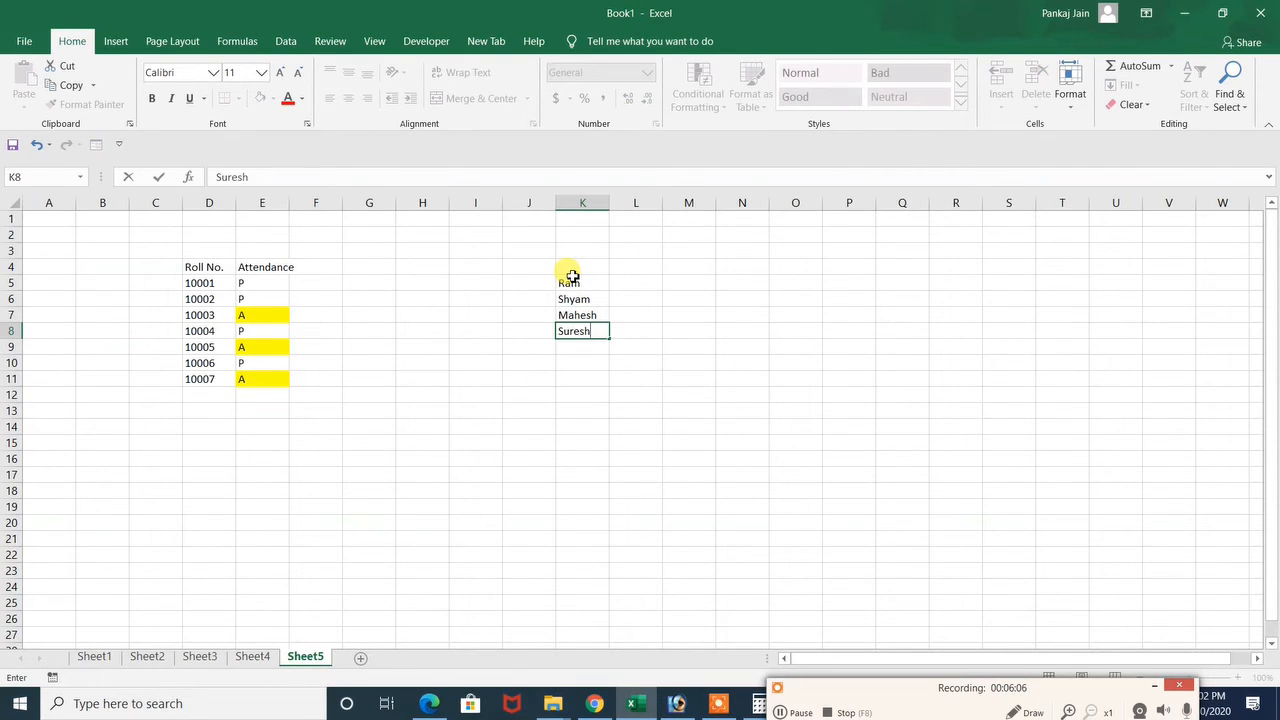
key("Return")
Clear the names from K5:K8 by pulling the selection's fill handle back over the range.
key("Up")
key("Up")
key("Up")
key("Up")
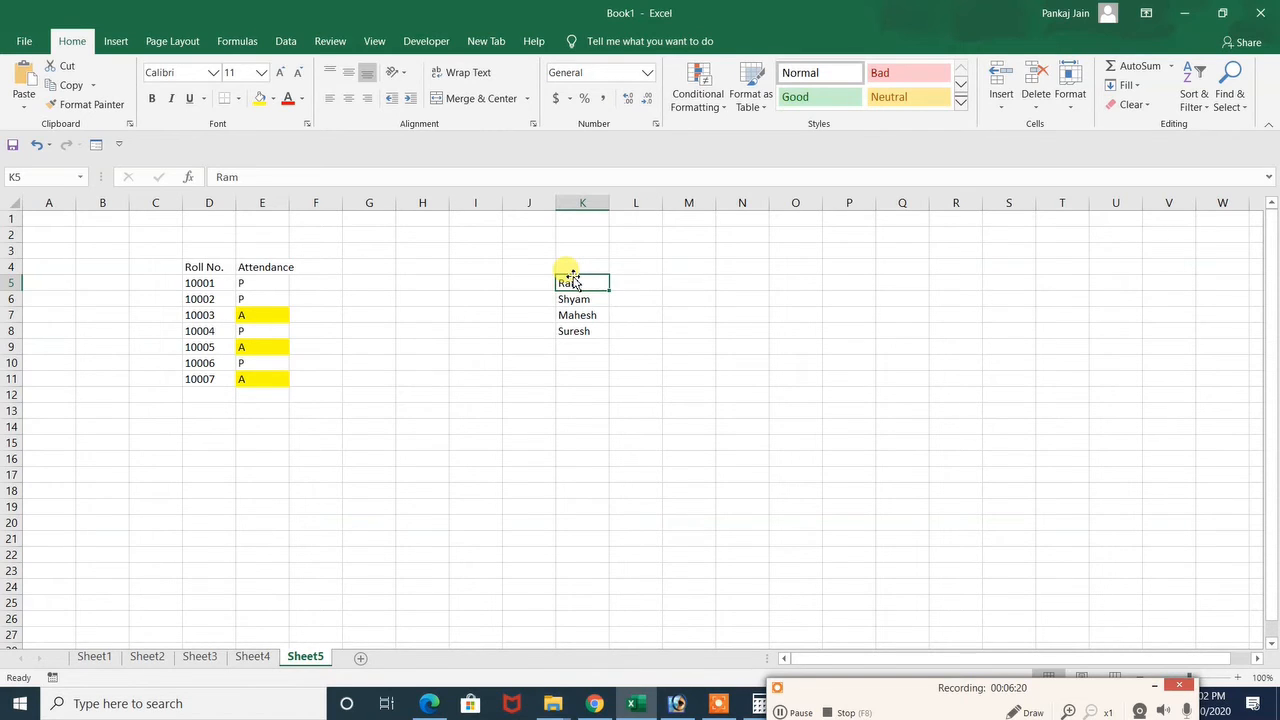
left_click_drag(572, 285, 586, 334)
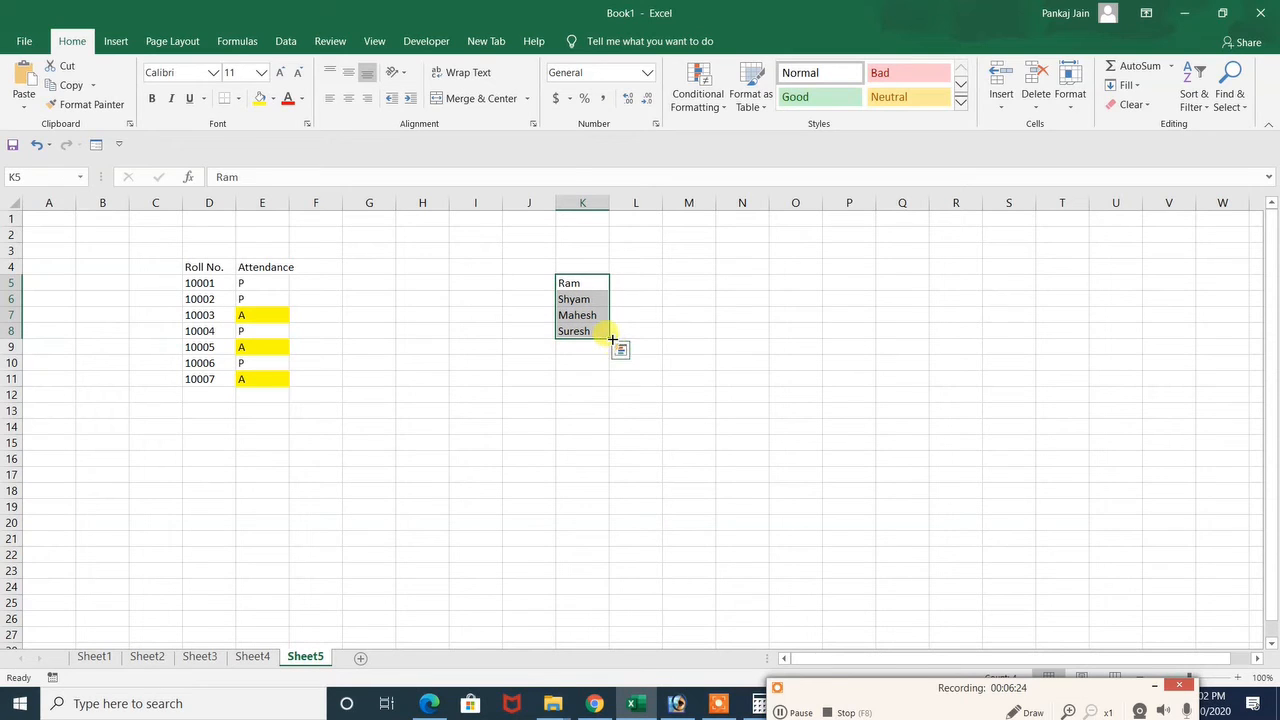
left_click_drag(610, 337, 597, 281)
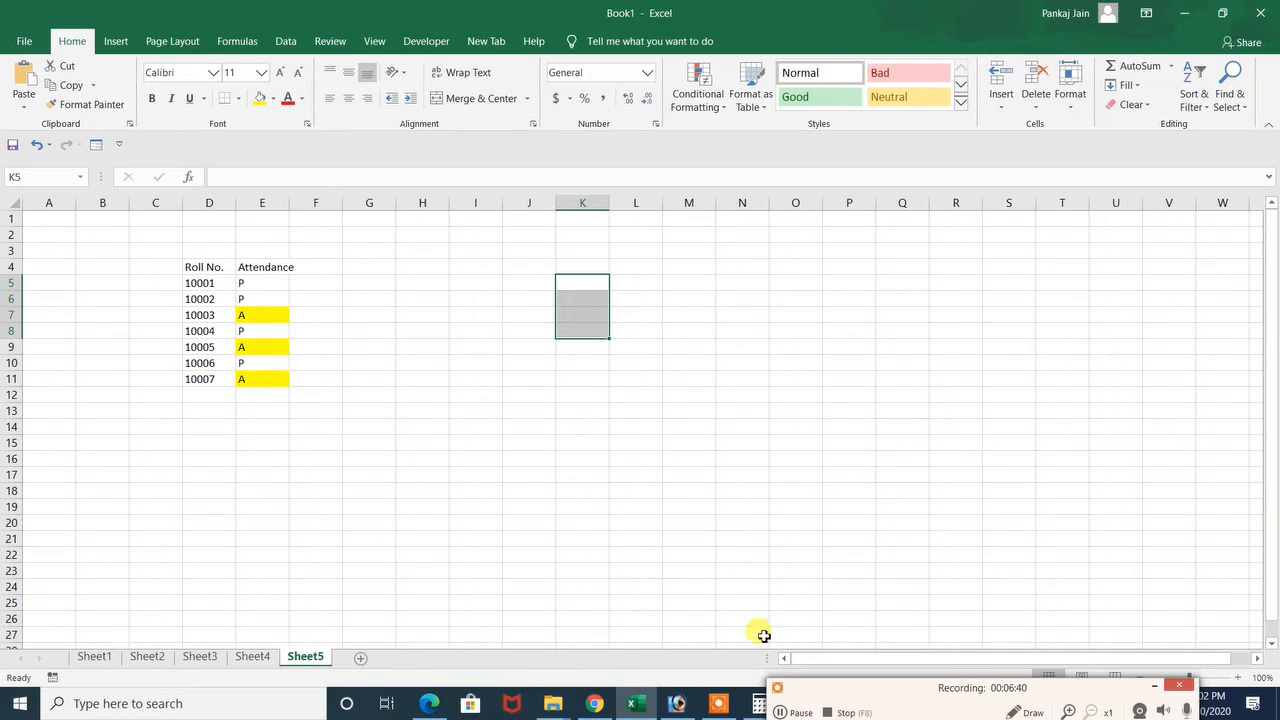
left_click(780, 712)
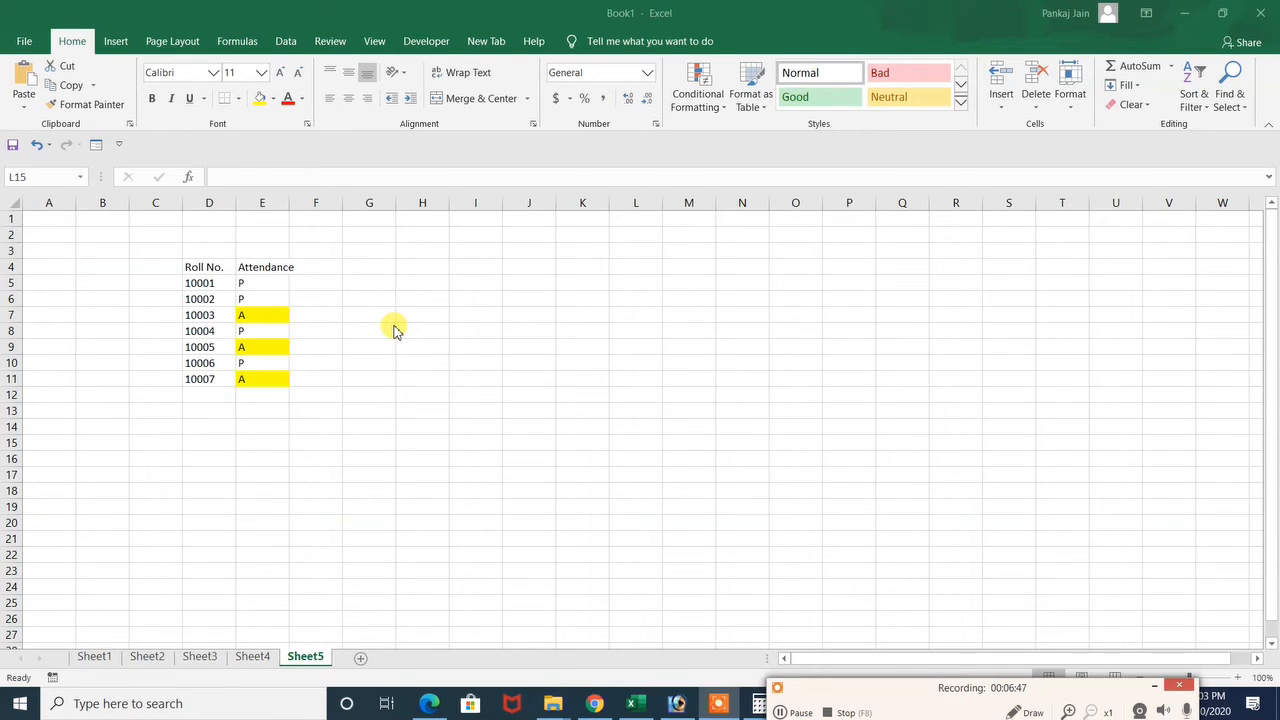
Insert a single blank row above row 7, the row of roll number 10003, and undo the insertion.
left_click(11, 316)
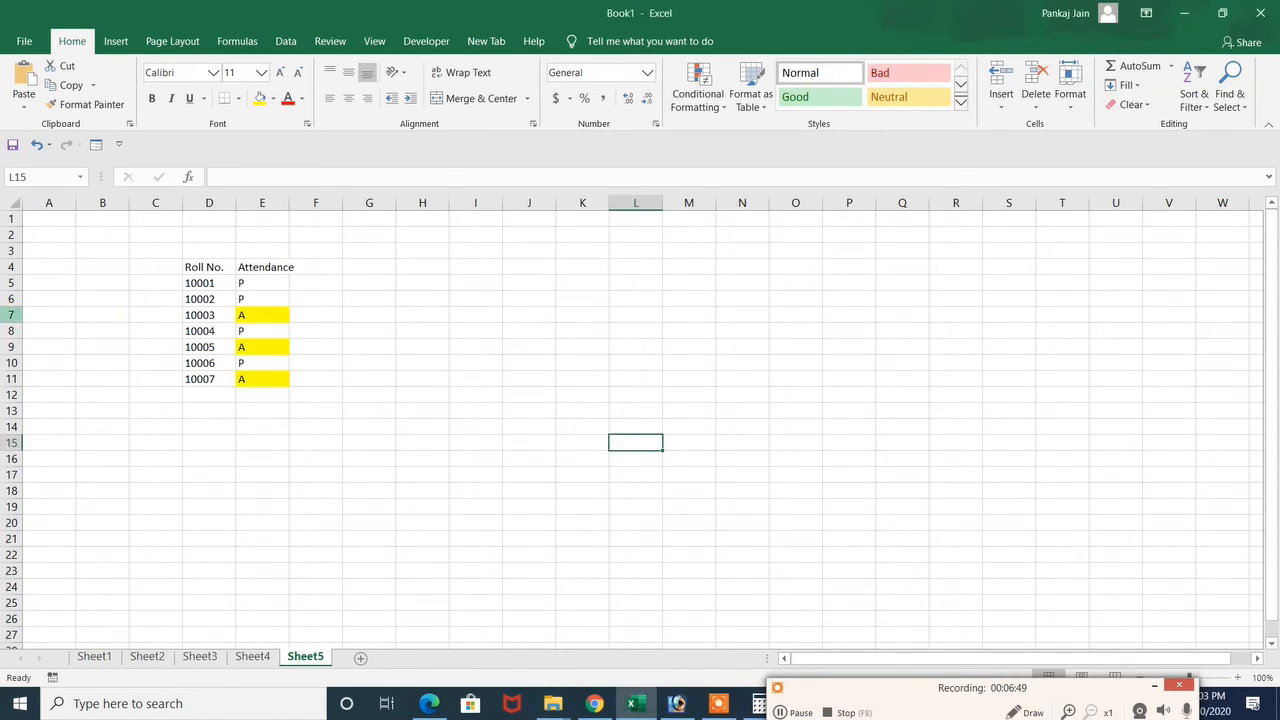
left_click(11, 315)
right_click(11, 315)
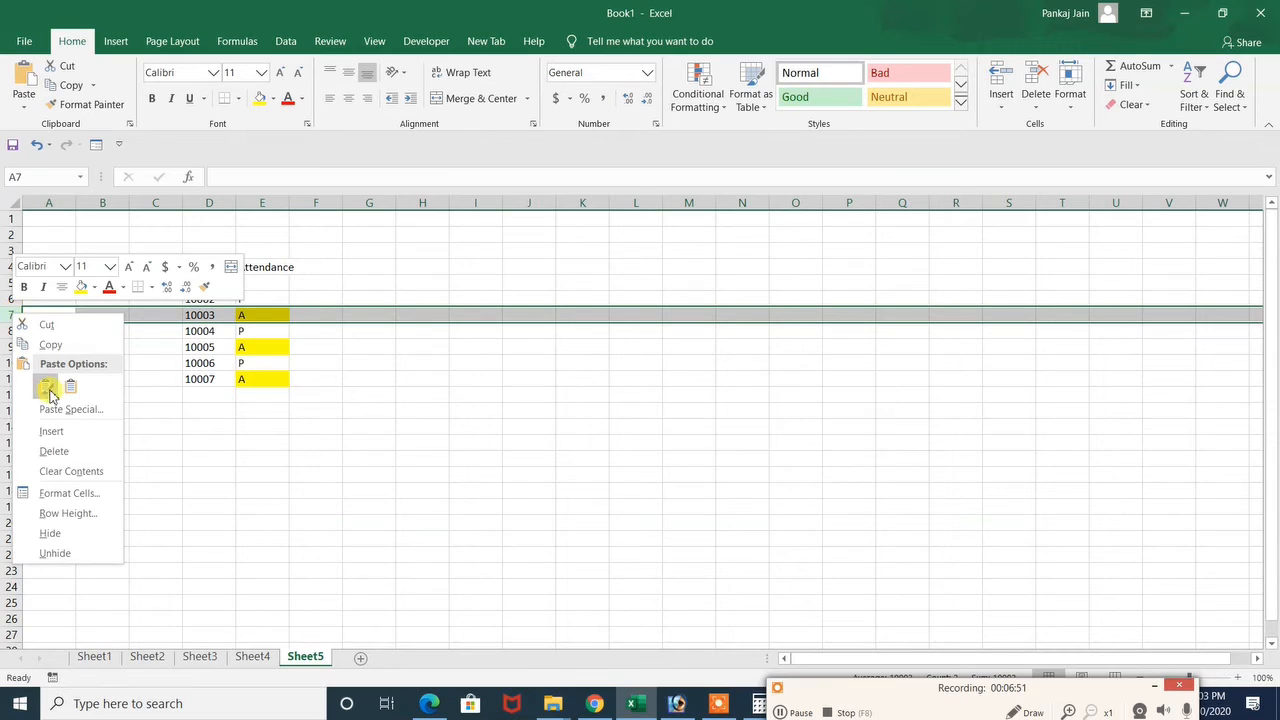
left_click(54, 434)
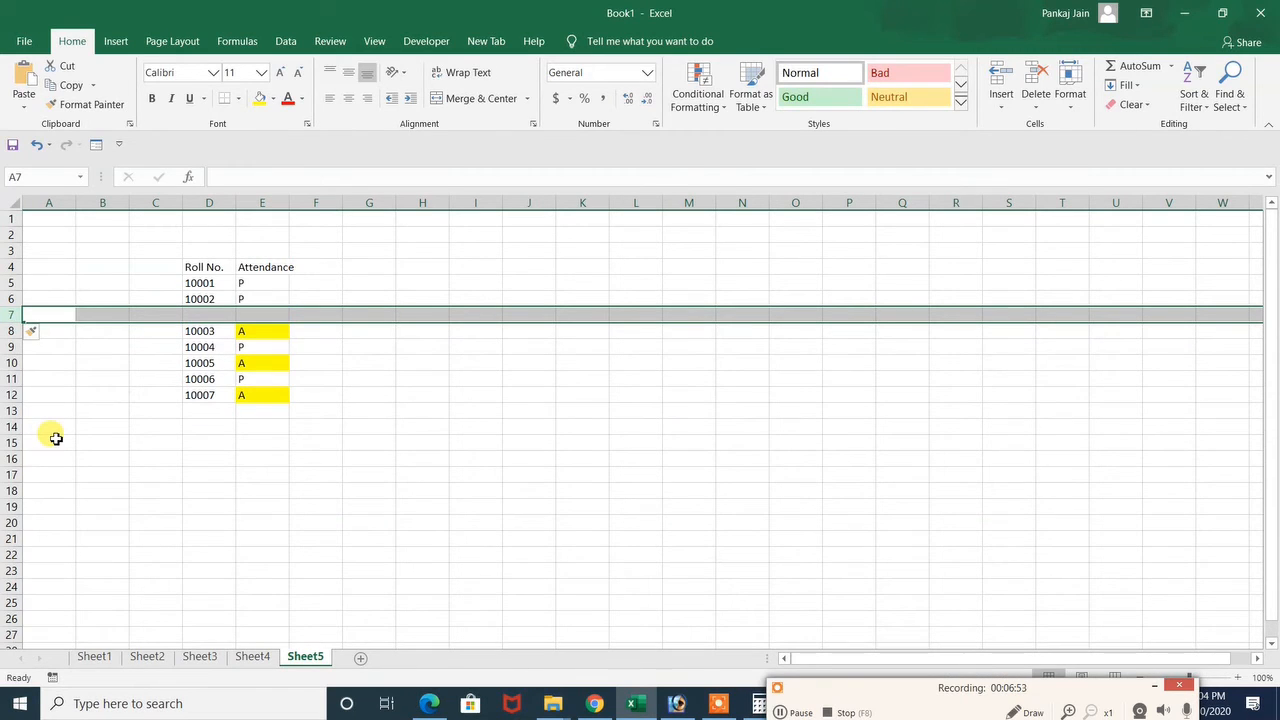
key("ctrl+z")
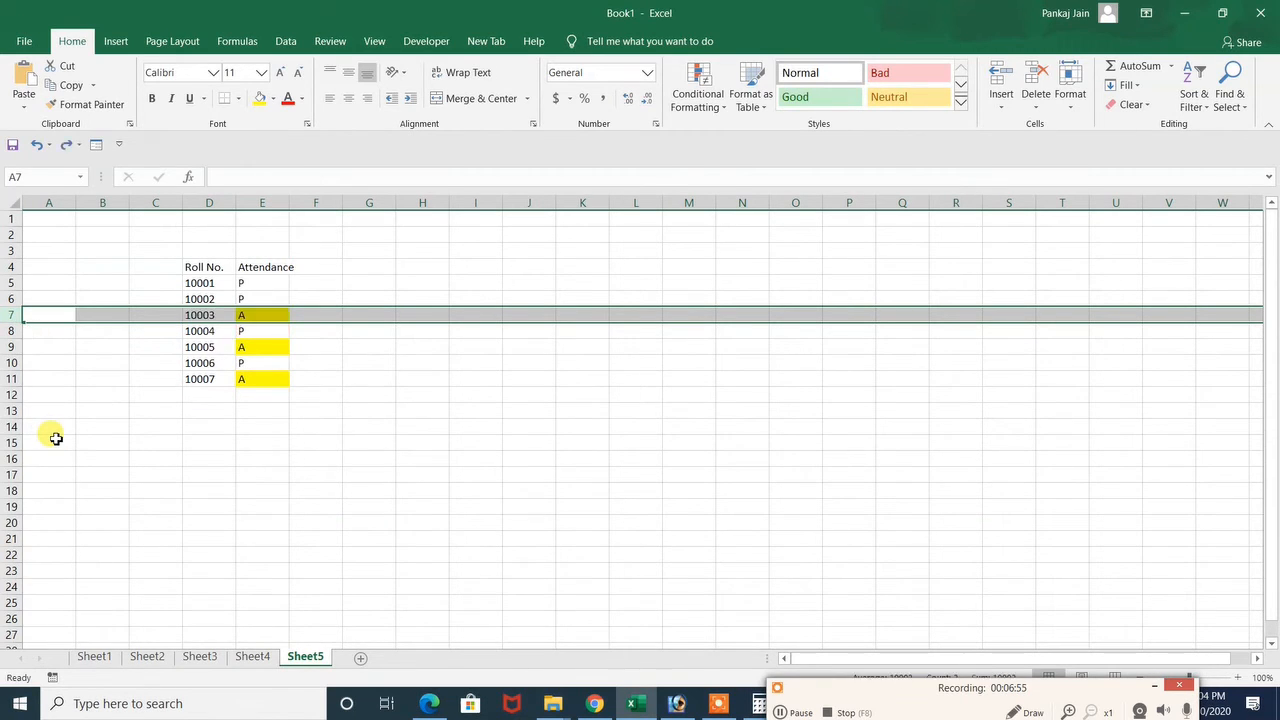
left_click(158, 398)
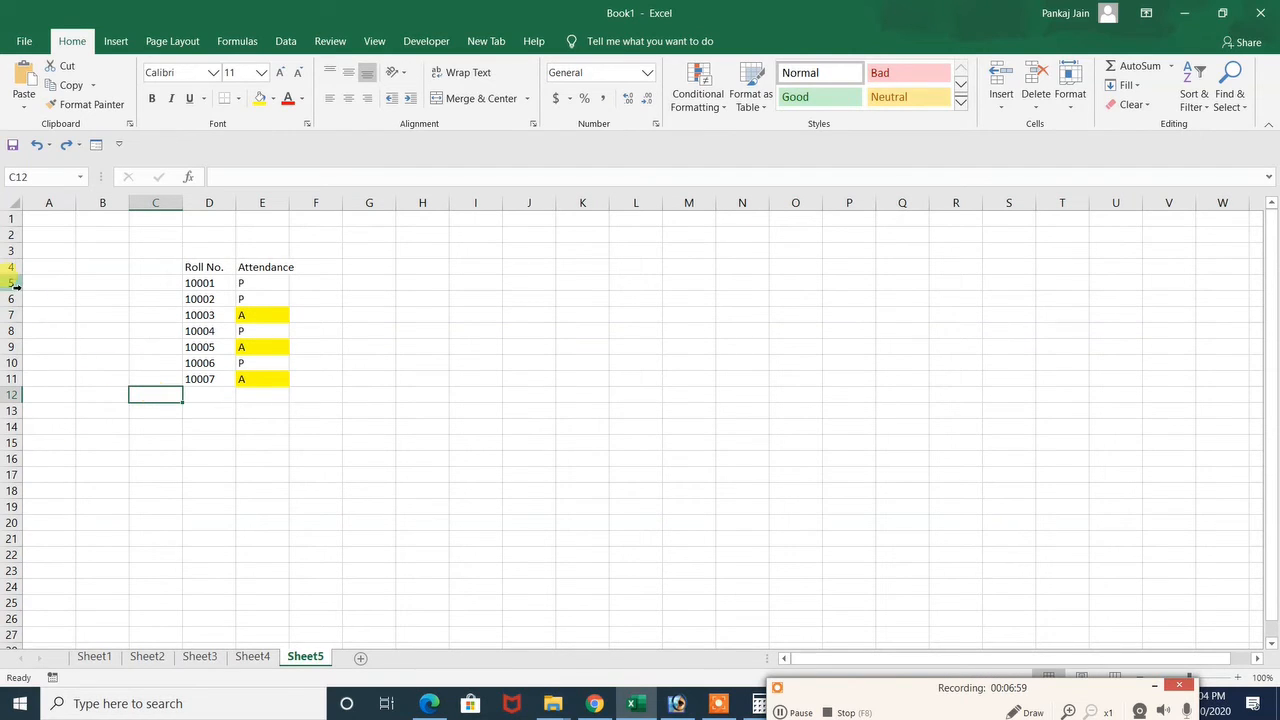
Insert five blank rows at once above row 5 by using rows 5 to 9 as the selection.
left_click_drag(14, 283, 31, 341)
right_click(31, 341)
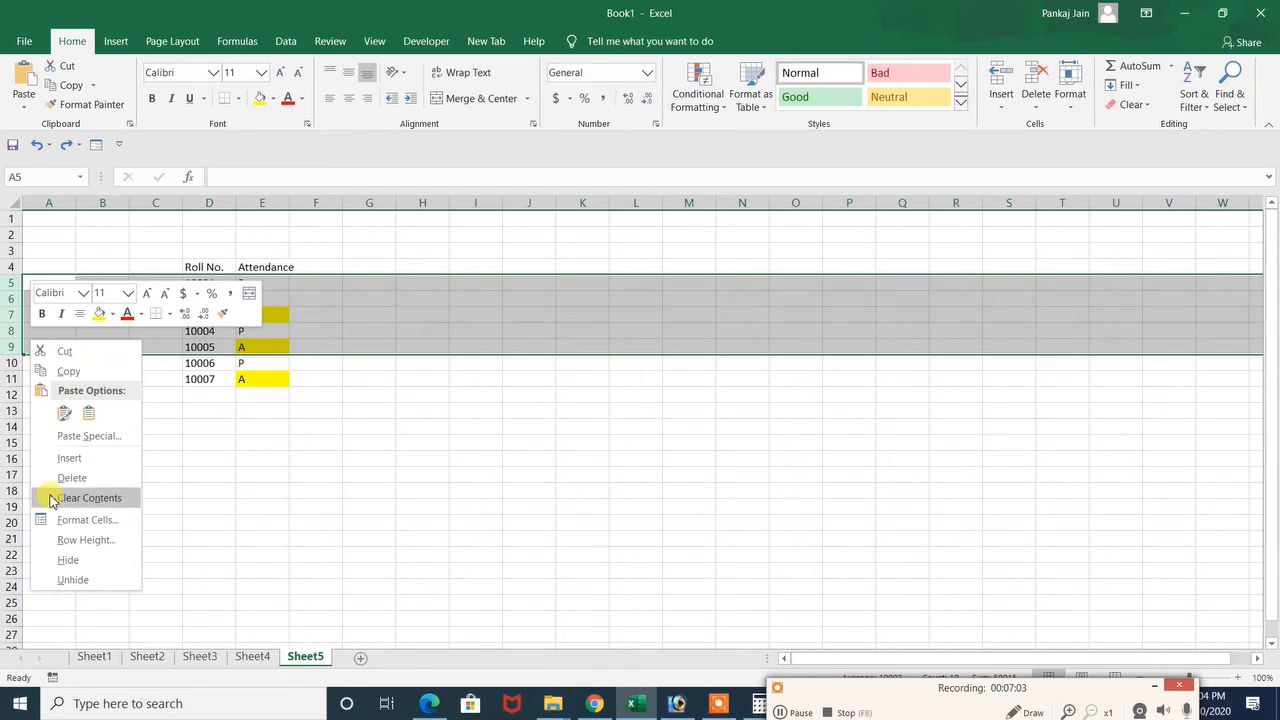
left_click(70, 458)
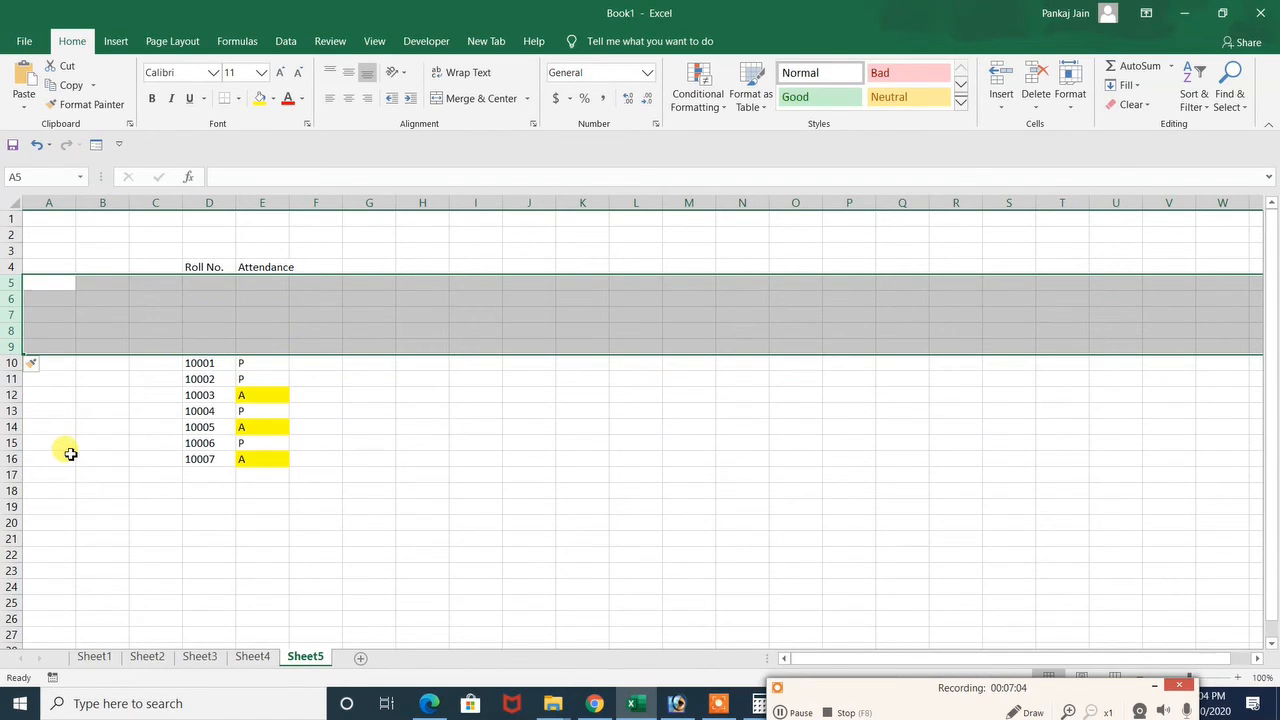
left_click(212, 336)
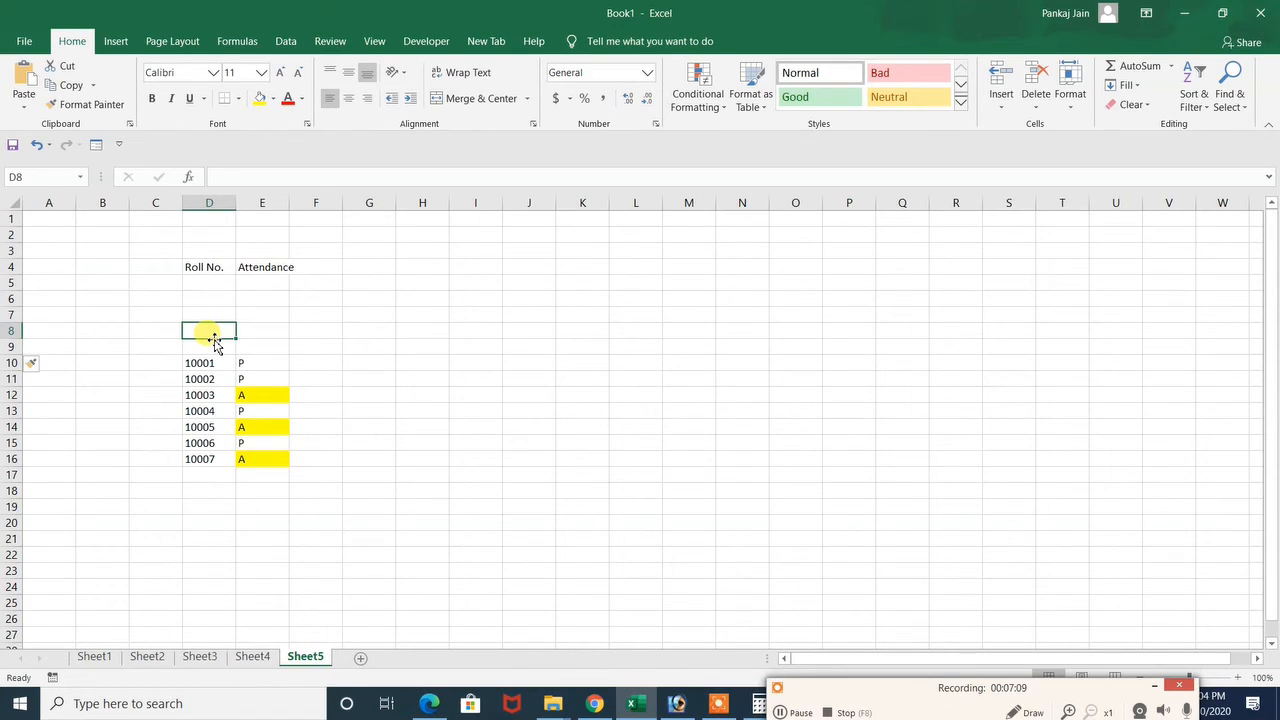
Insert four blank columns at once before the Attendance column, using columns E to H as the selection.
left_click_drag(270, 202, 410, 197)
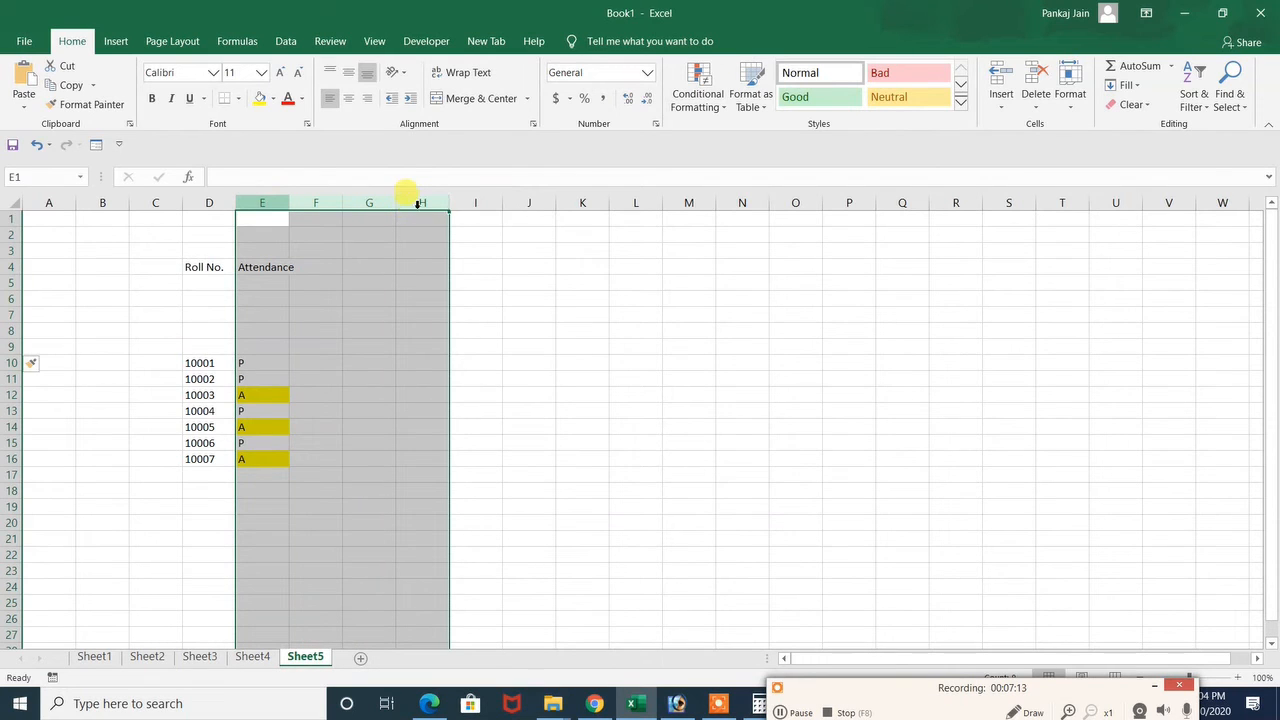
right_click(418, 203)
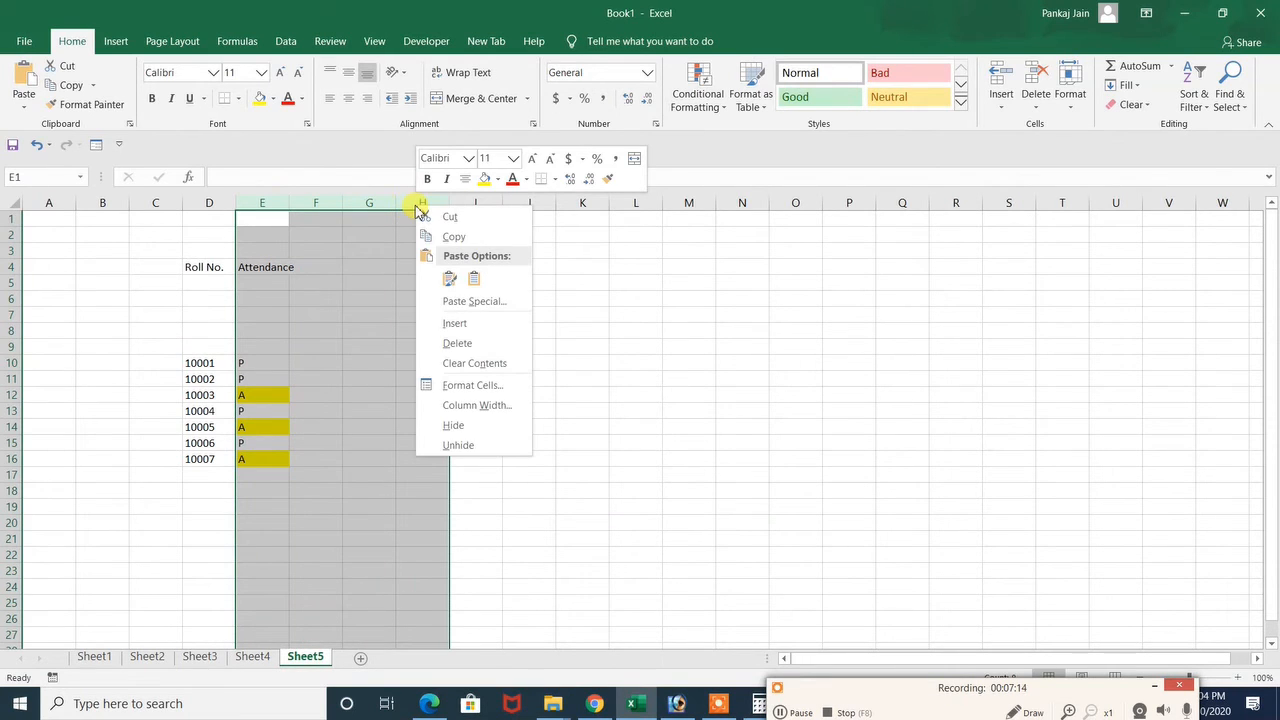
left_click(455, 323)
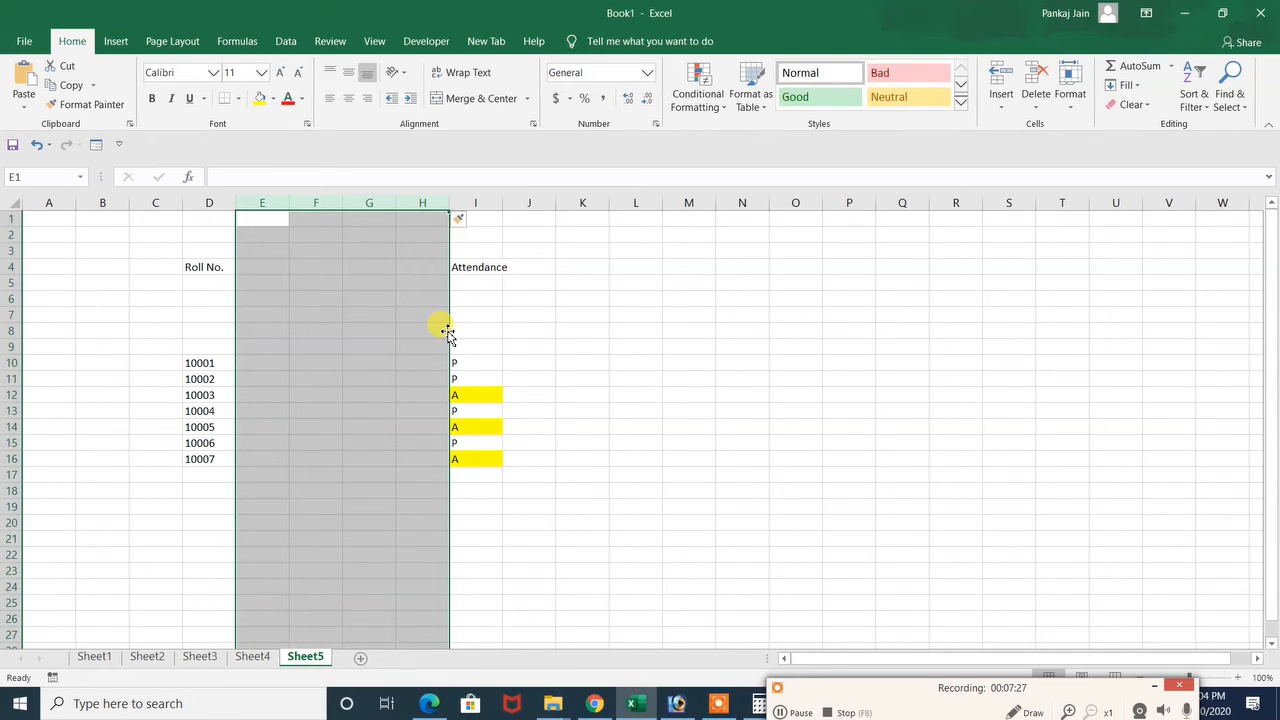
left_click(779, 712)
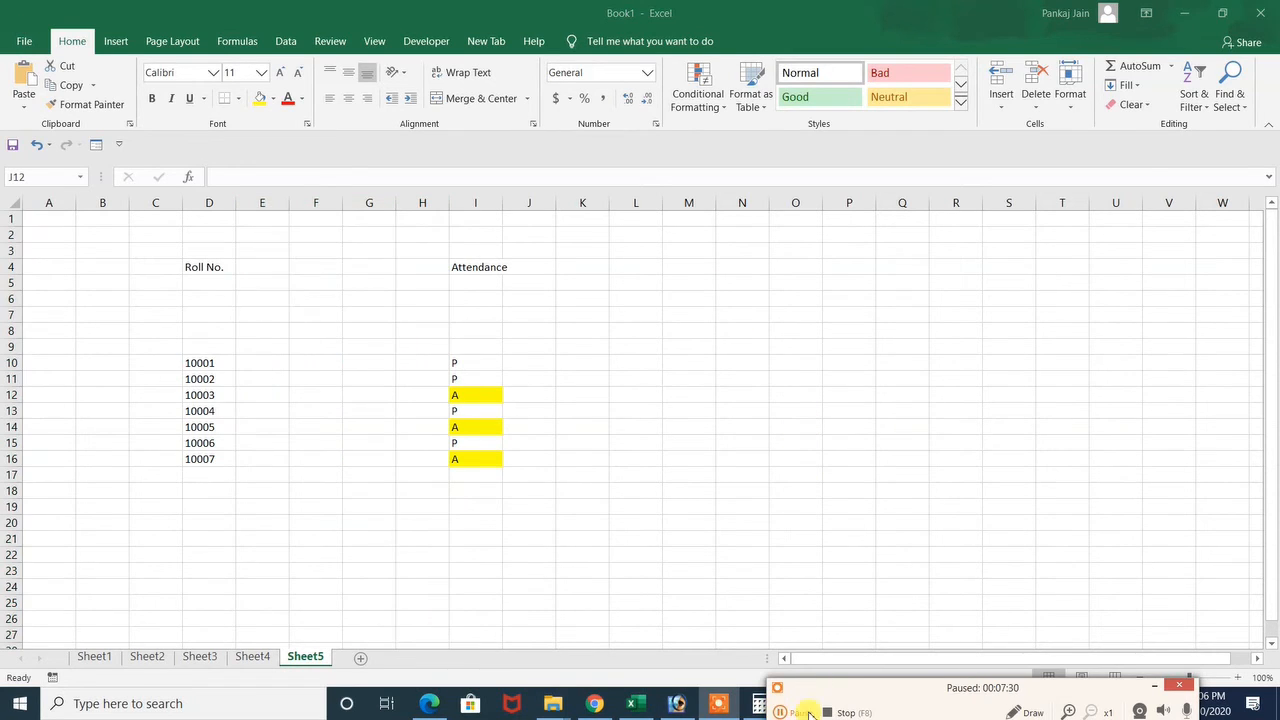
left_click(806, 712)
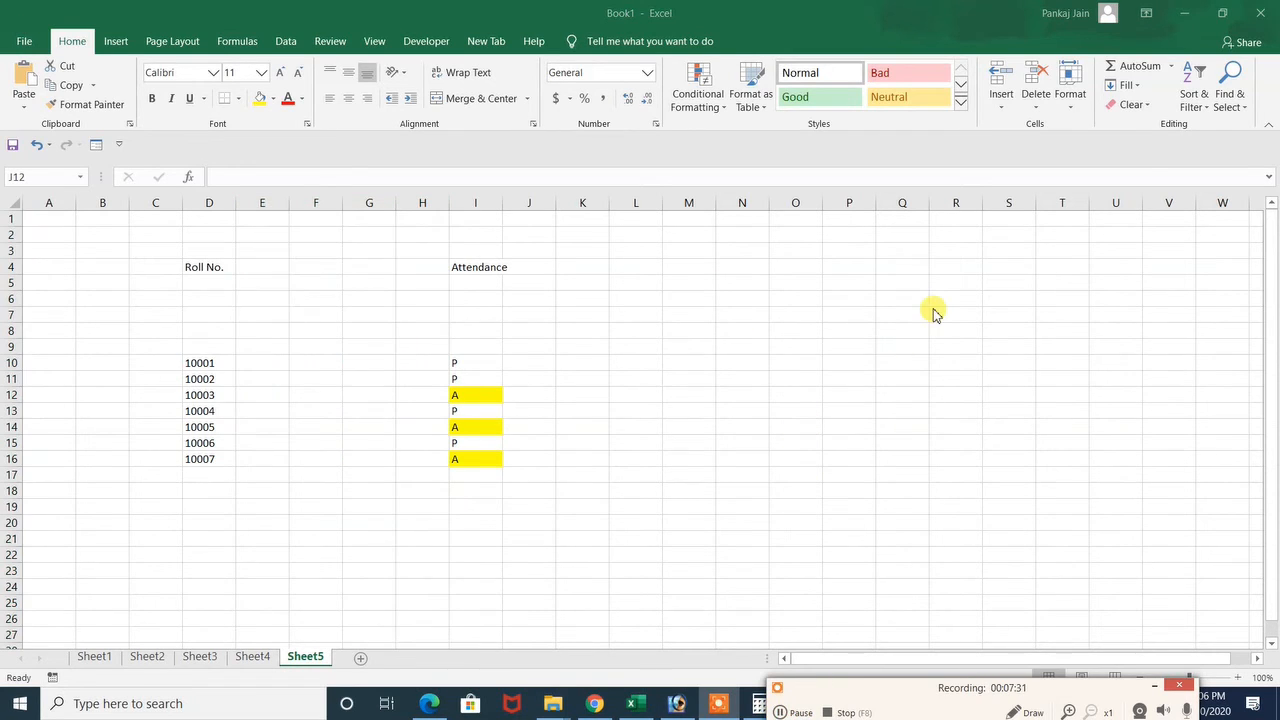
Enter Sunday in N5 and autofill the weekdays down to Saturday in N11.
left_click(739, 286)
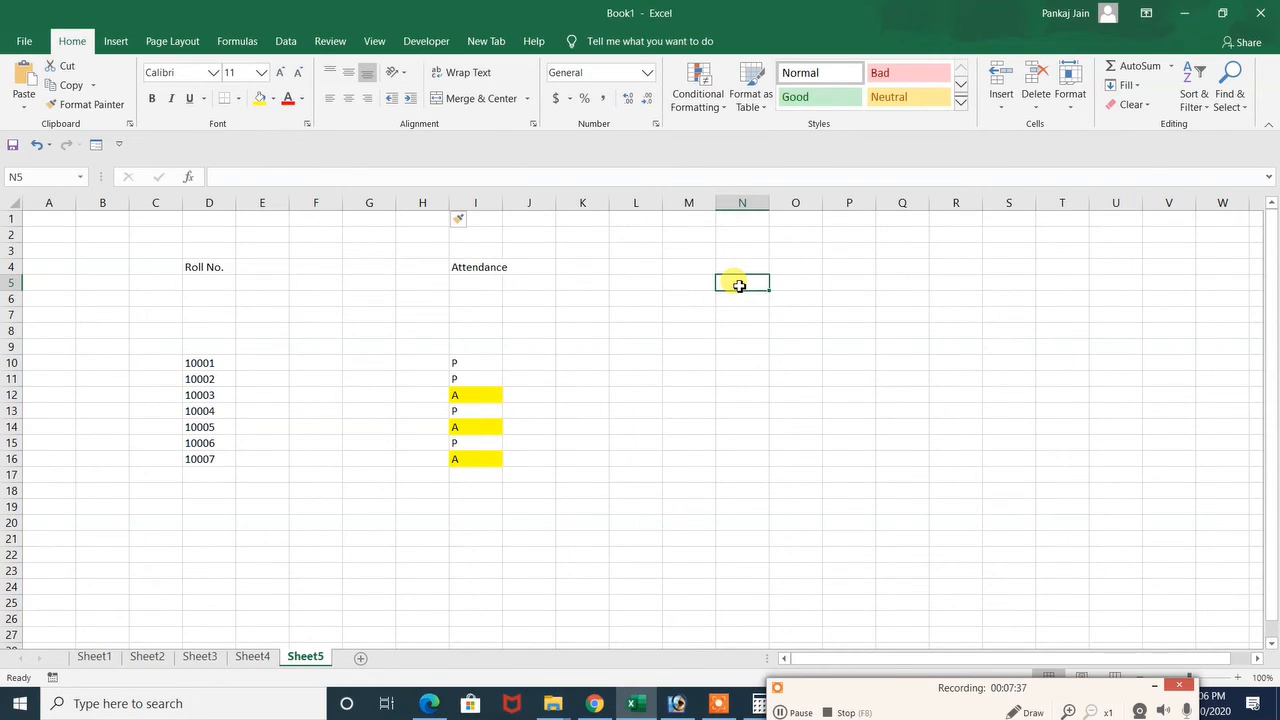
type("Sunday")
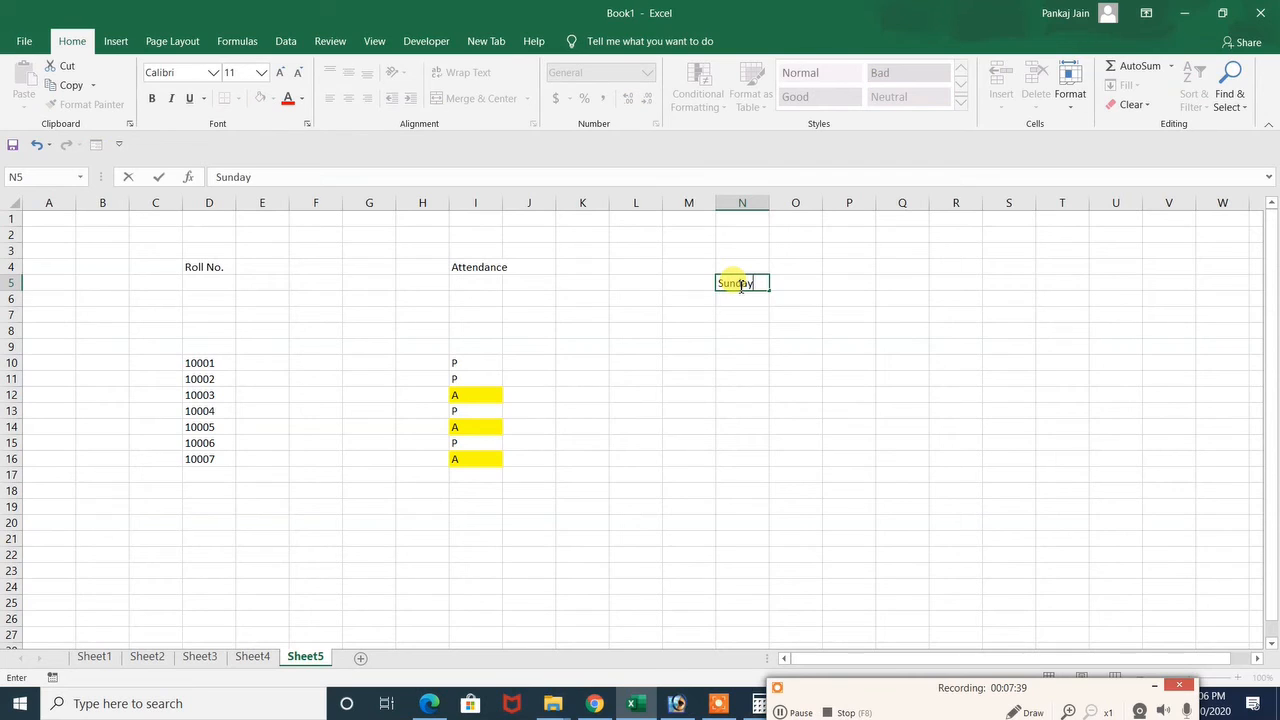
key("Return")
left_click(739, 285)
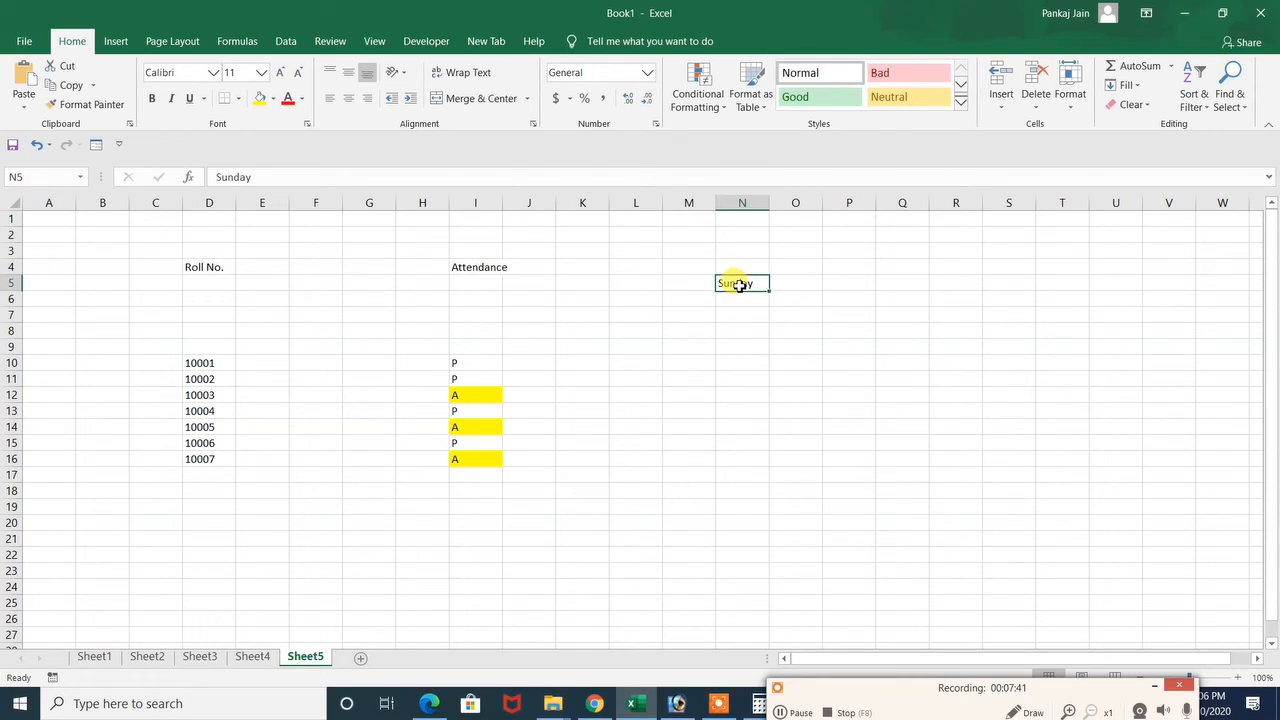
left_click_drag(768, 290, 772, 391)
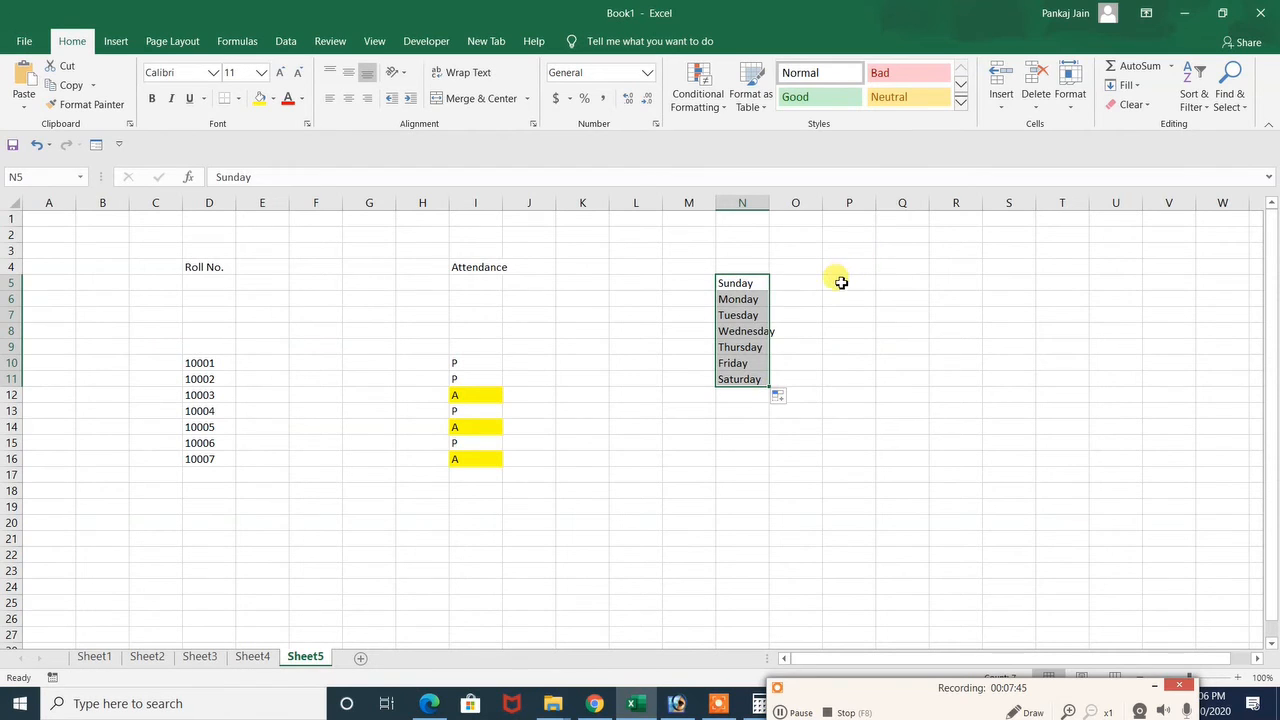
Apply List data validation to P5 with the weekdays in =$N$5:$N$11 as its source.
left_click(841, 283)
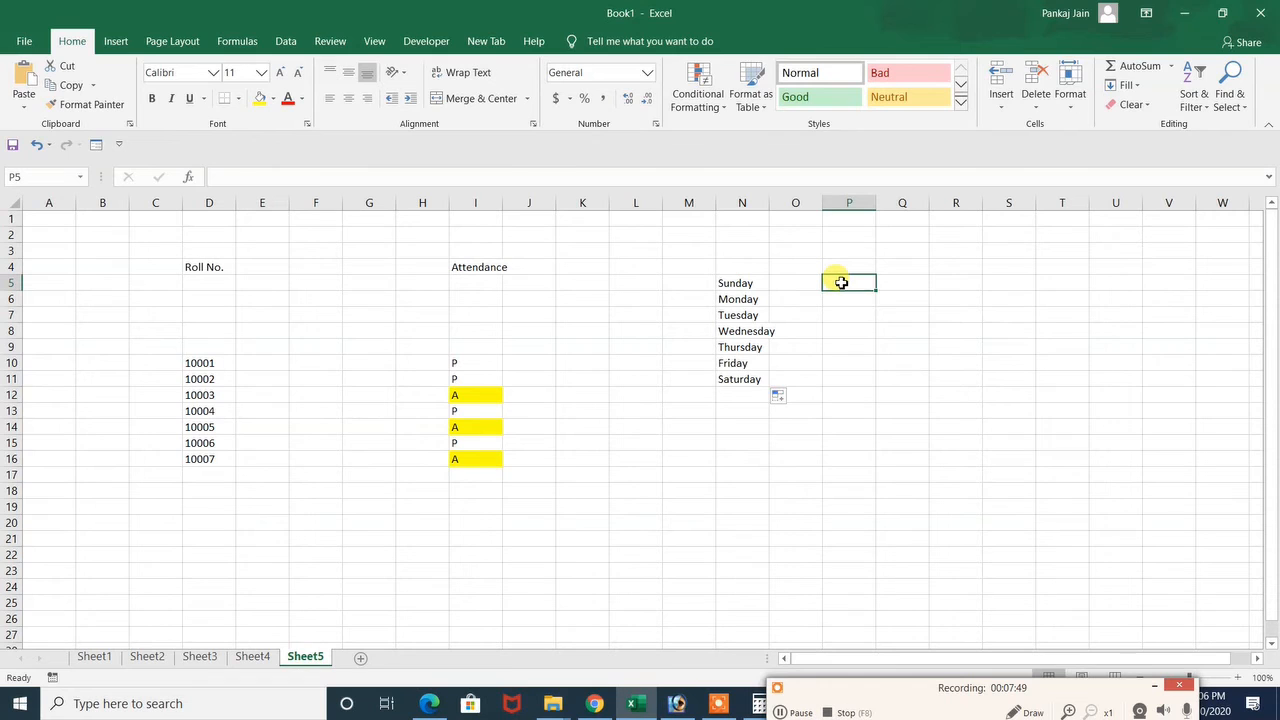
left_click(283, 41)
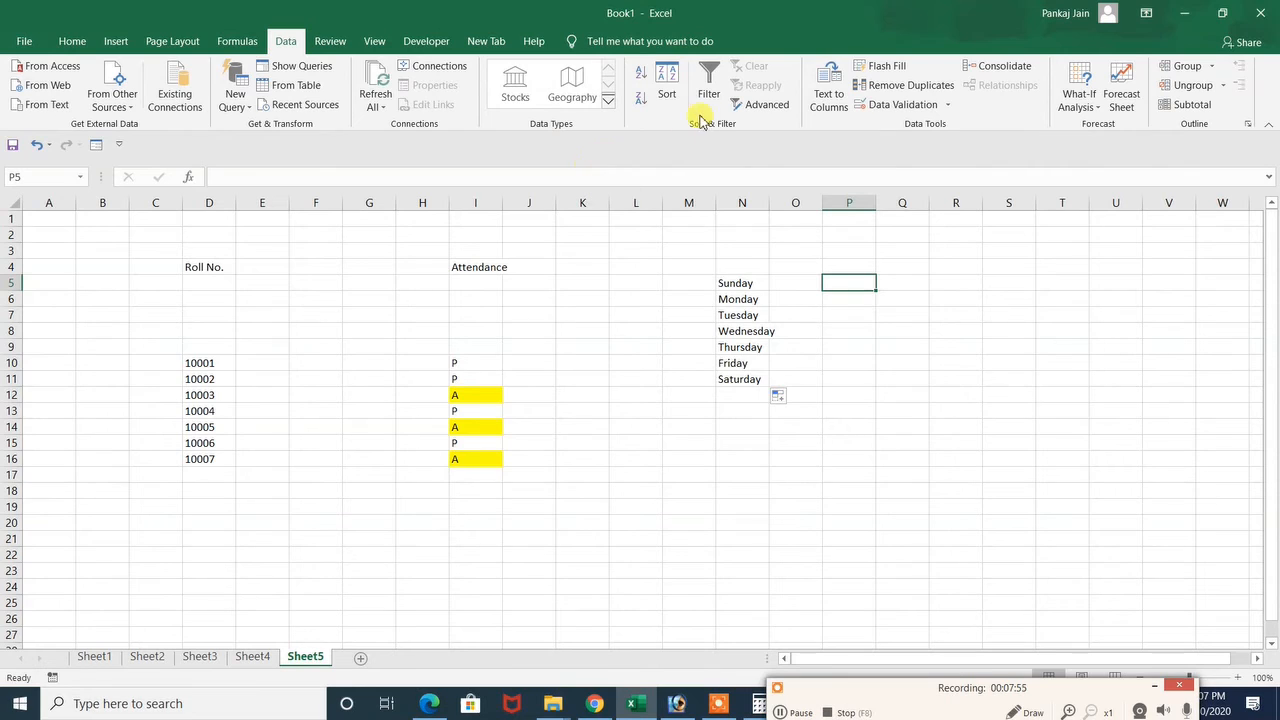
left_click(951, 106)
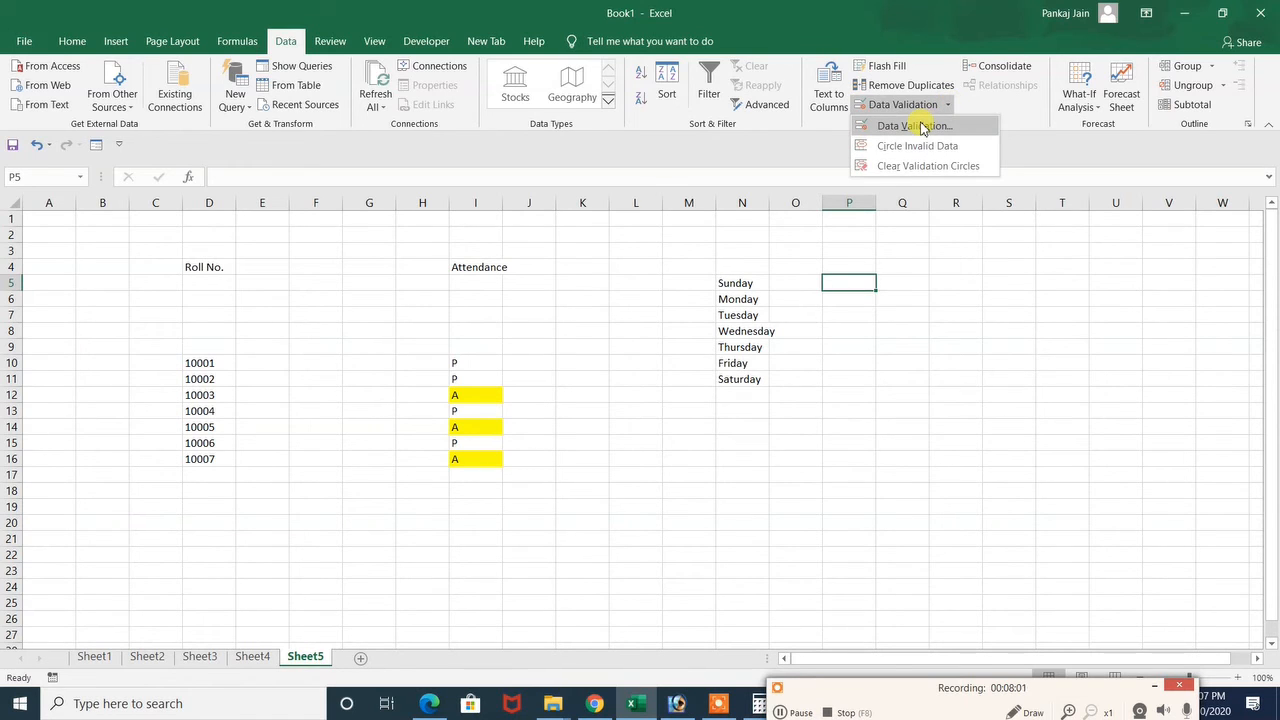
left_click(918, 126)
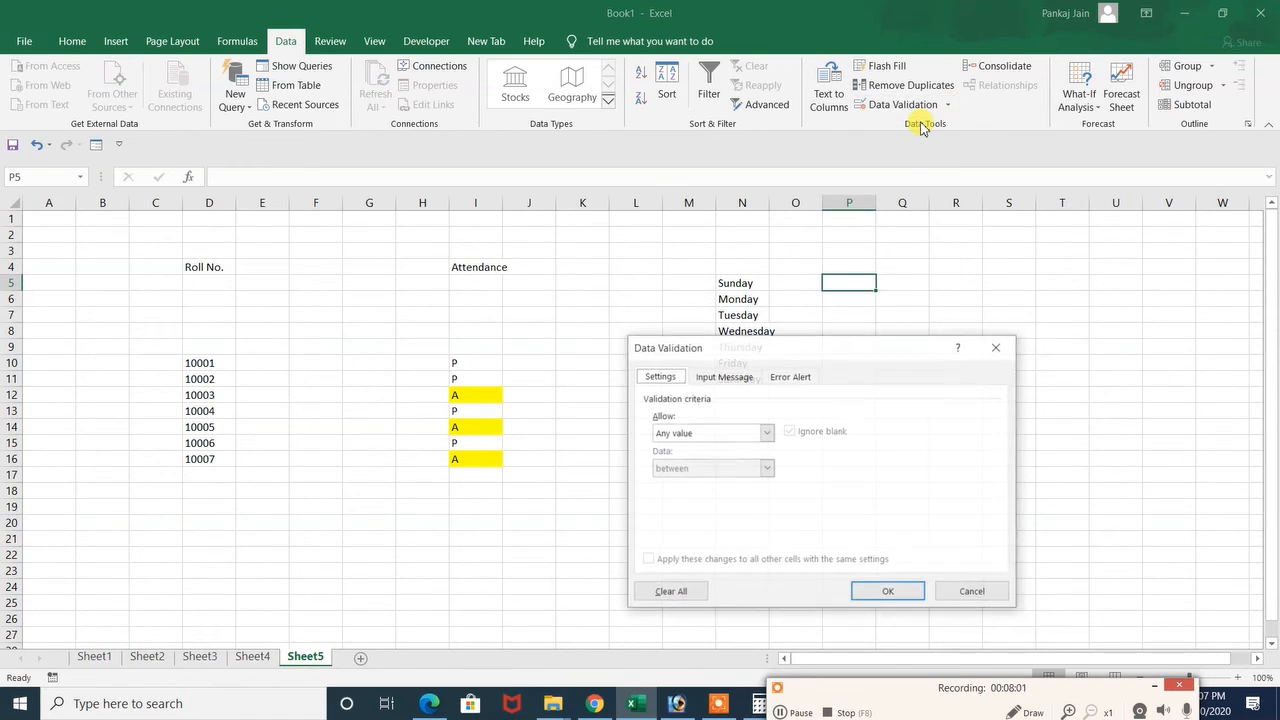
left_click(711, 434)
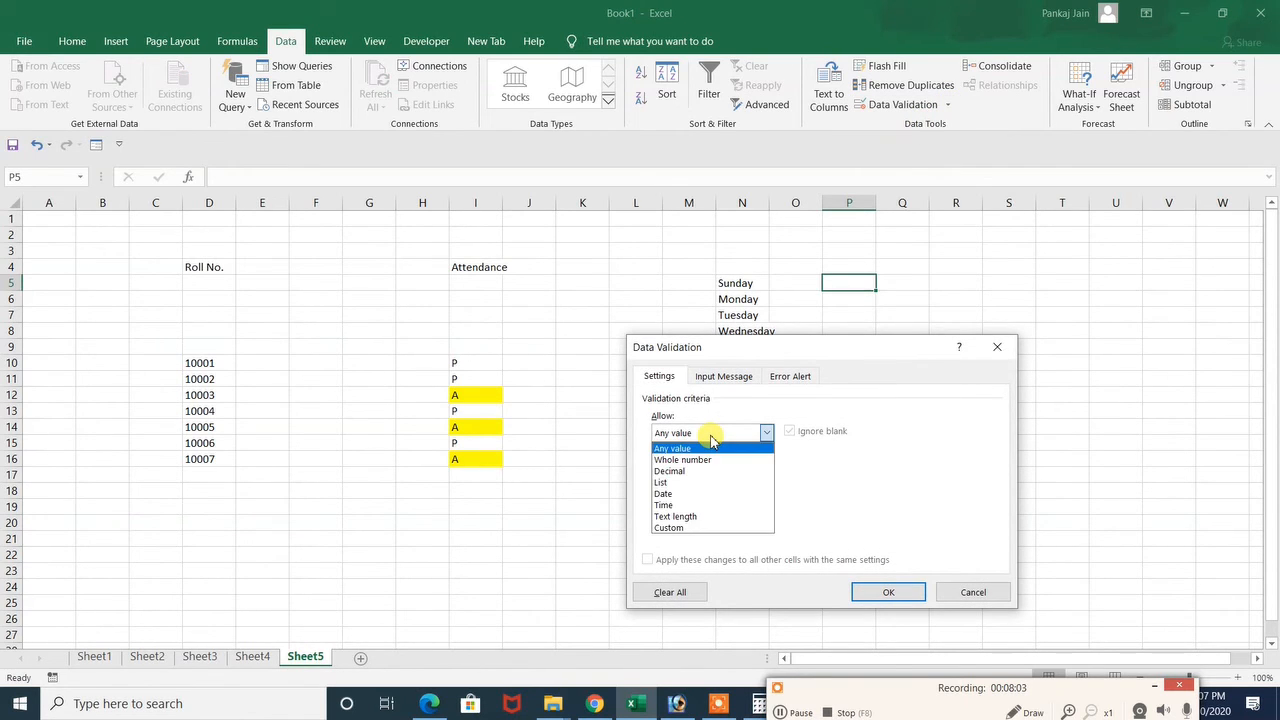
left_click(682, 485)
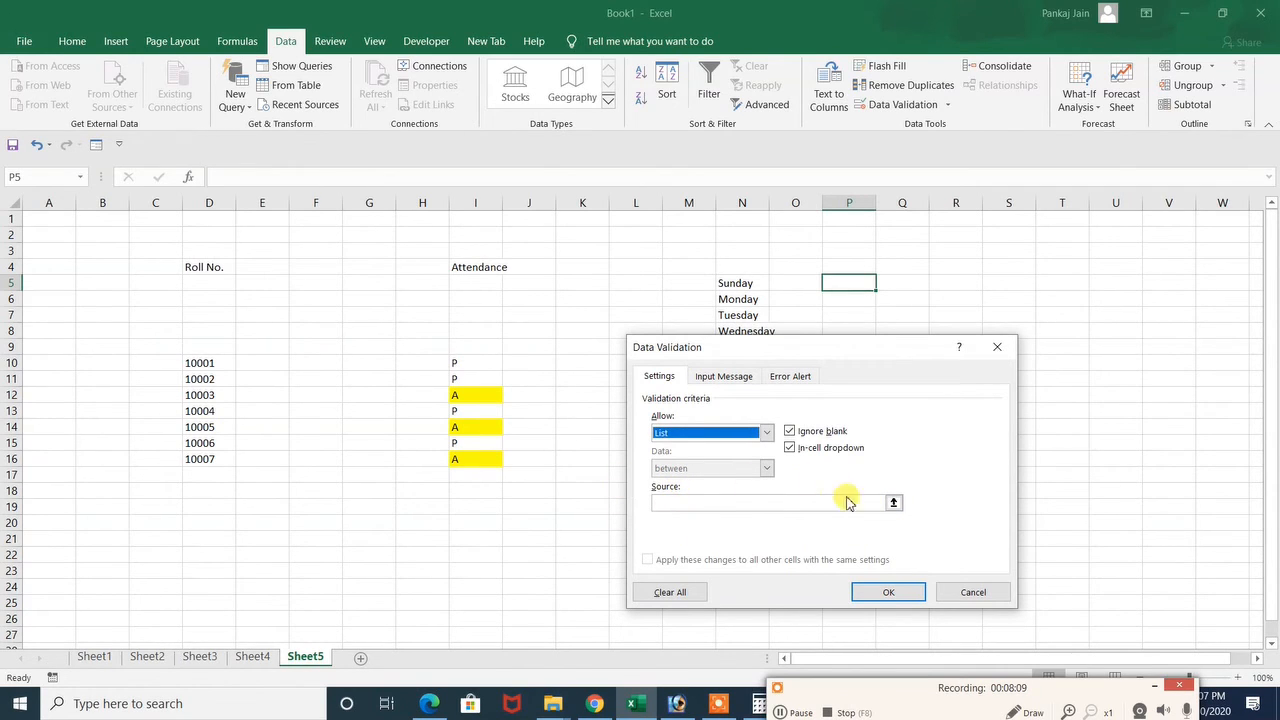
left_click(891, 504)
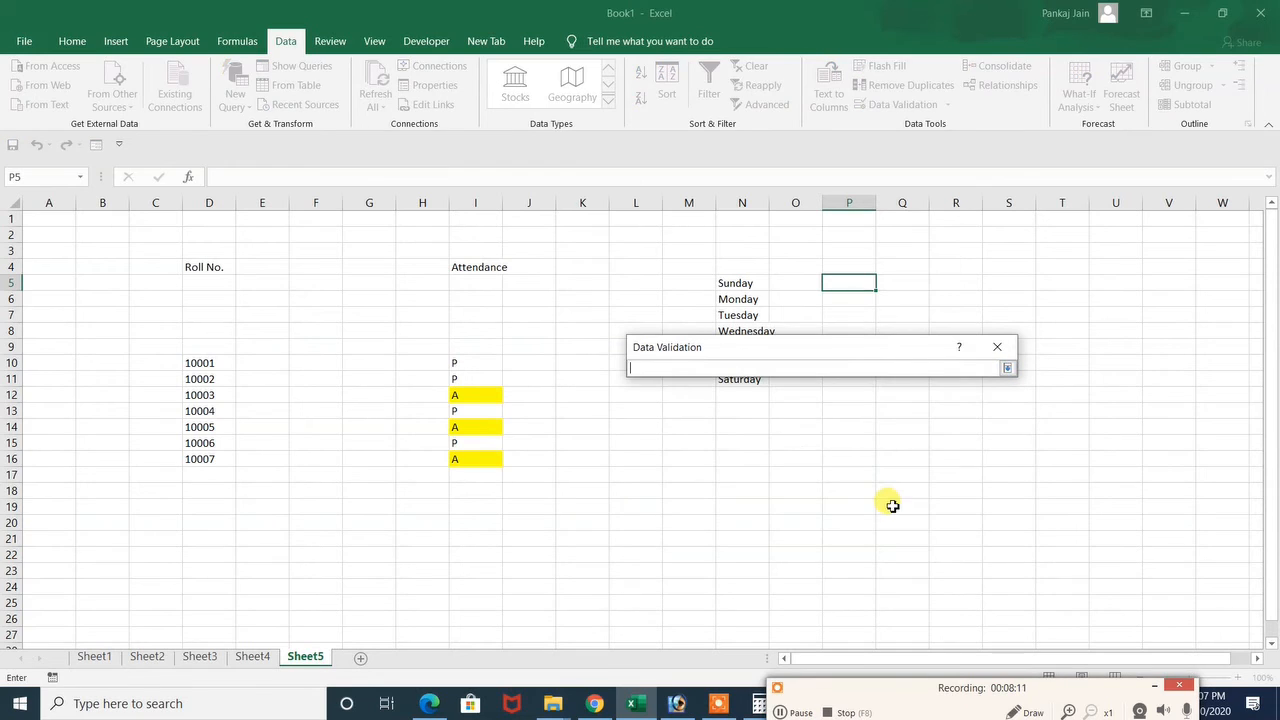
left_click_drag(735, 283, 743, 379)
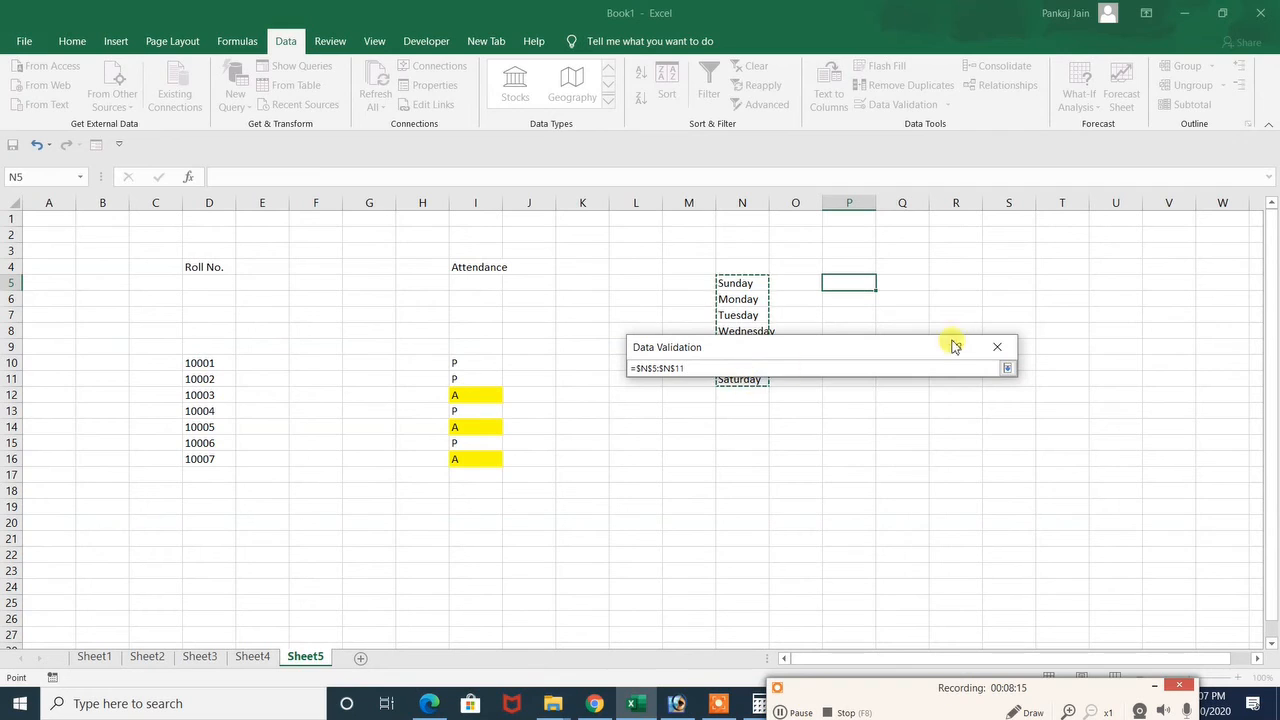
left_click(1010, 369)
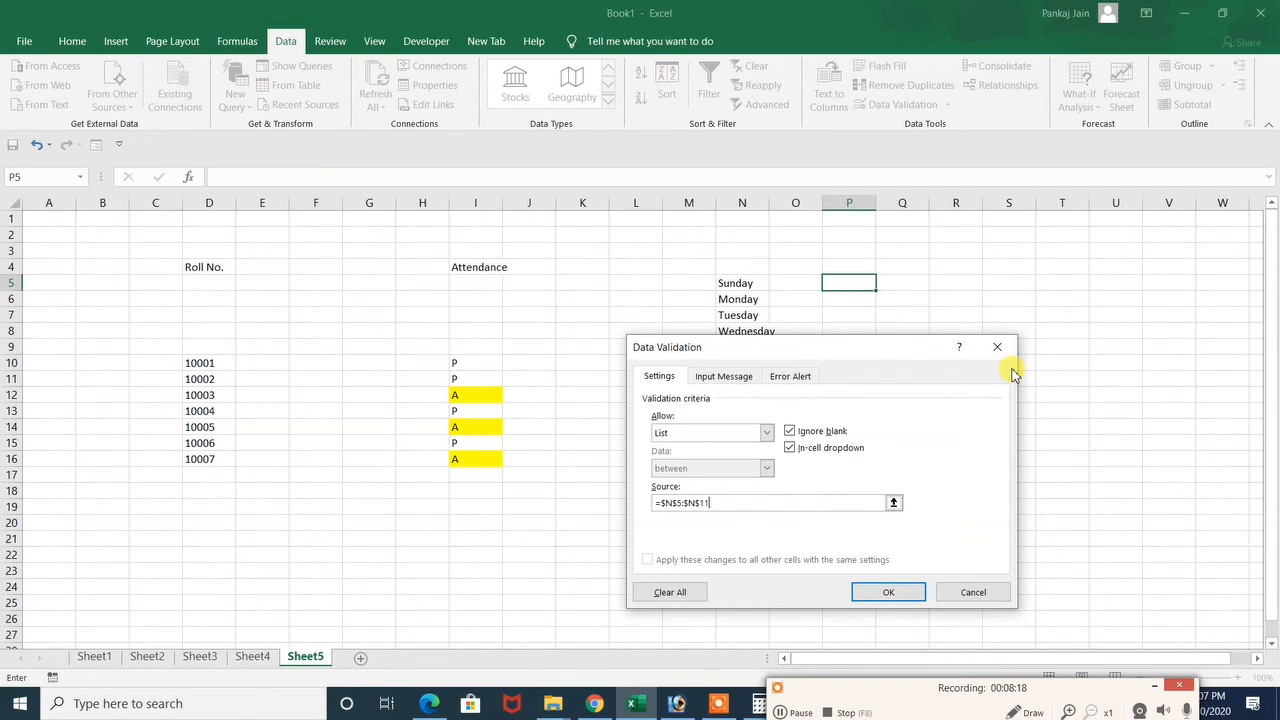
left_click(888, 594)
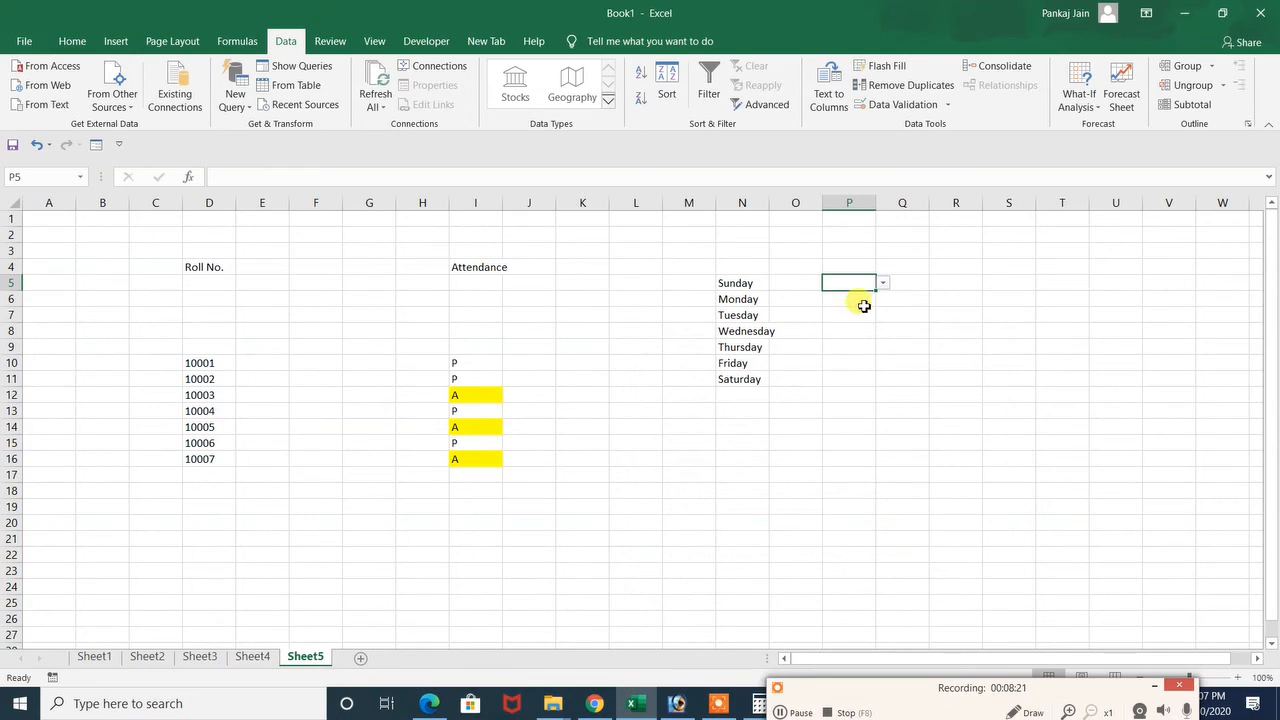
Choose Sunday from the dropdown list in P5, then switch the choice to Monday.
left_click(882, 287)
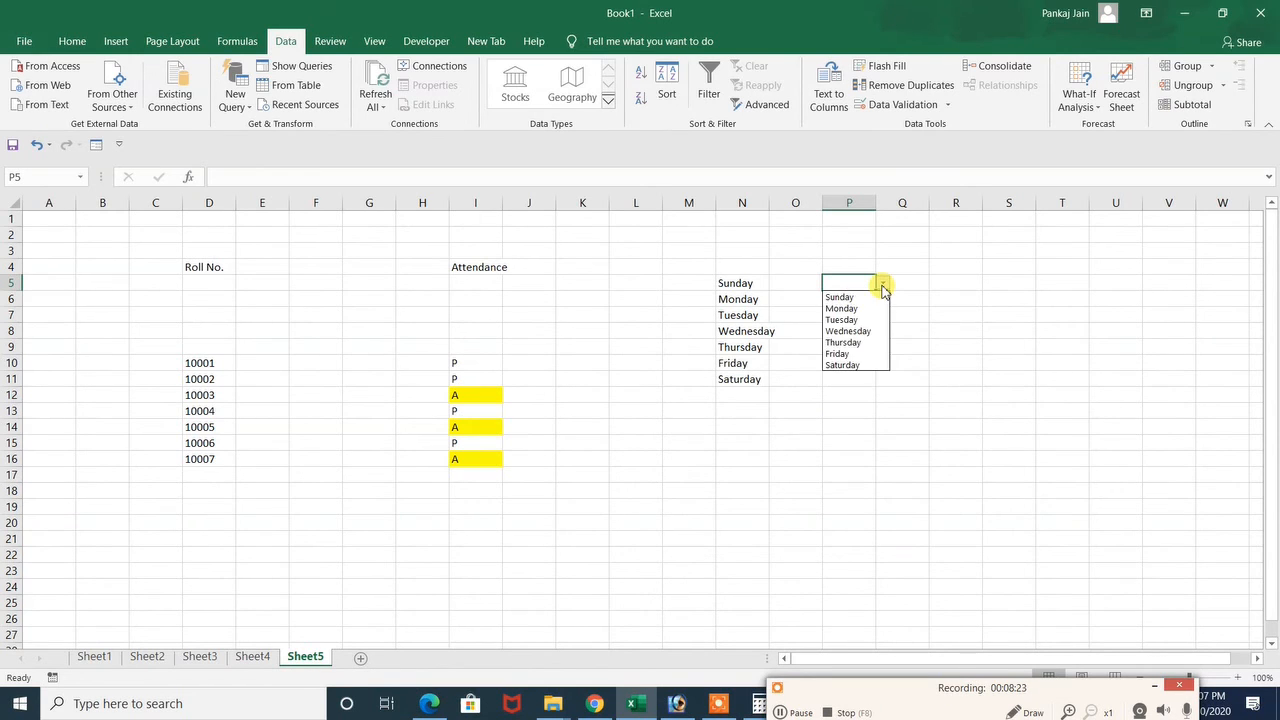
left_click(852, 297)
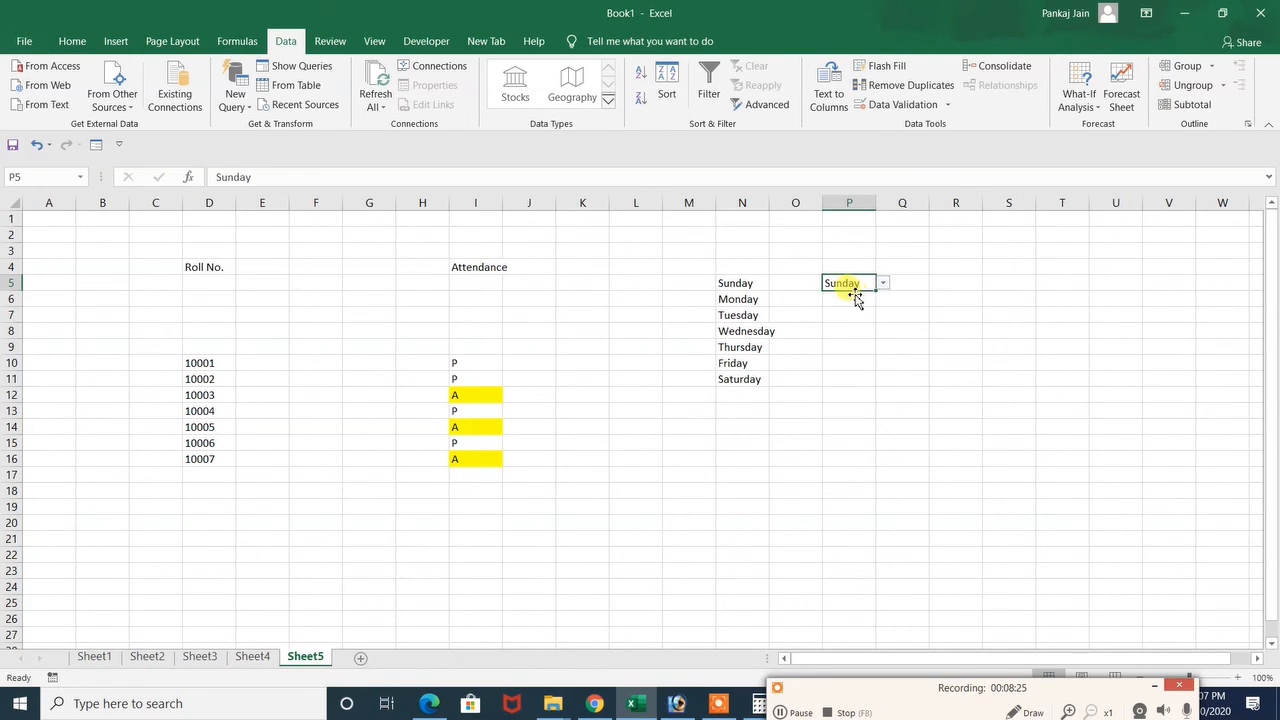
left_click(883, 283)
left_click(858, 305)
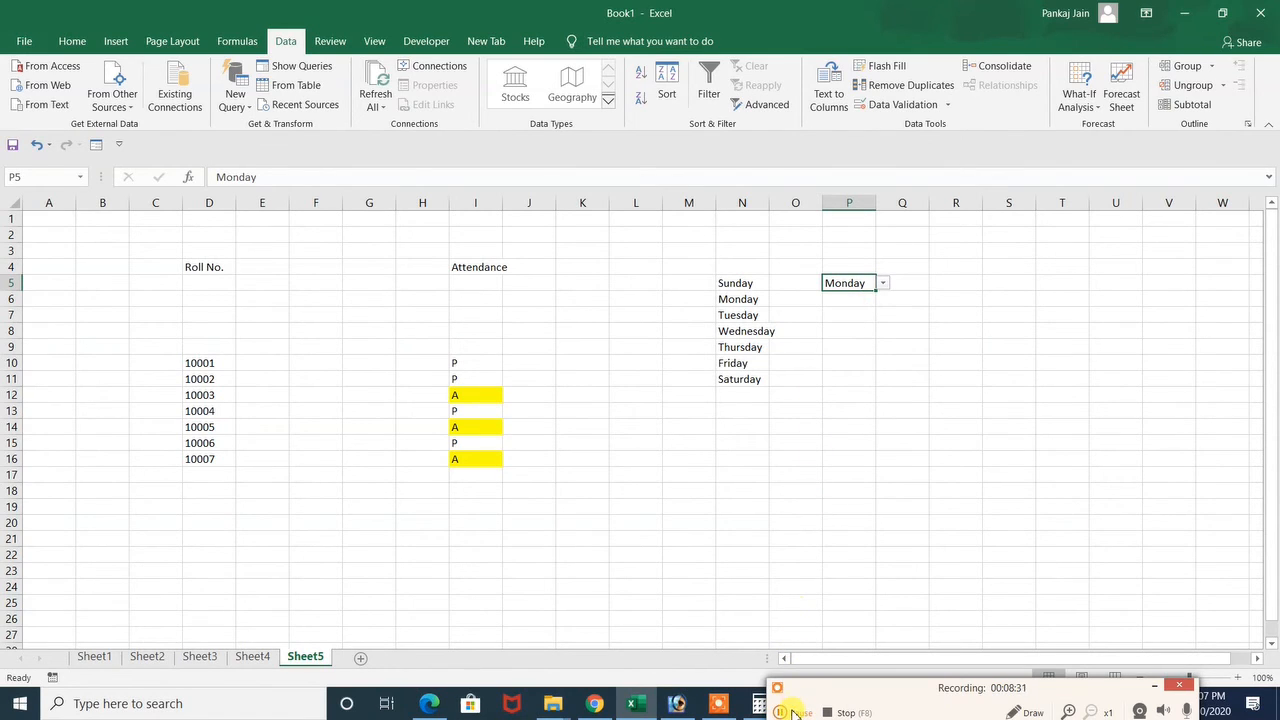
left_click(792, 708)
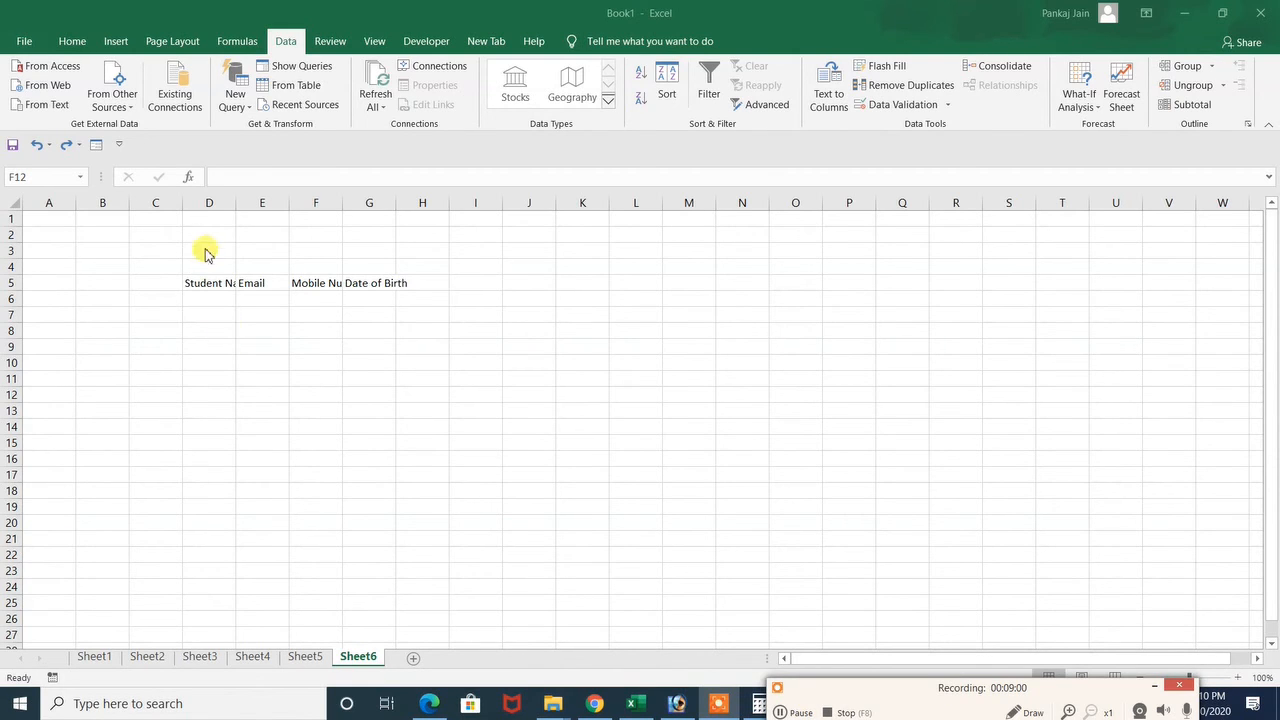
Autofit the widths of columns D to H at once so they match the student table headings in row 5.
left_click(199, 204)
left_click_drag(199, 202, 412, 207)
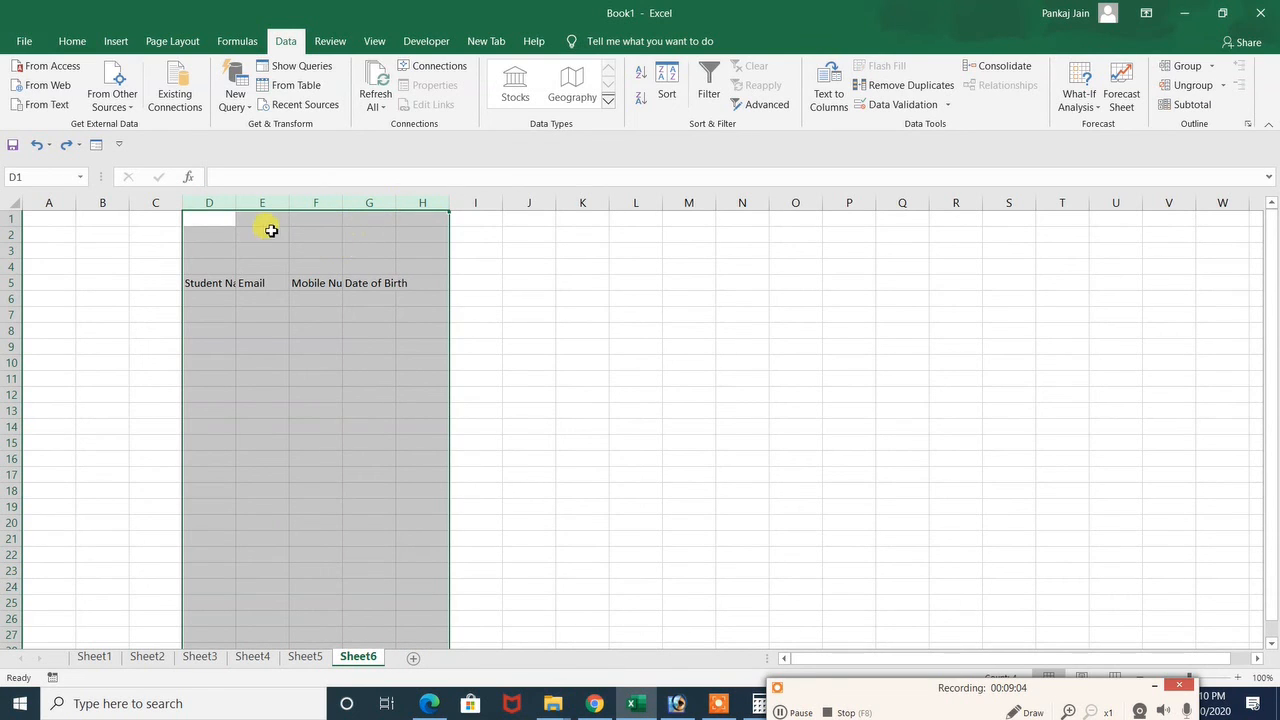
double_click(398, 206)
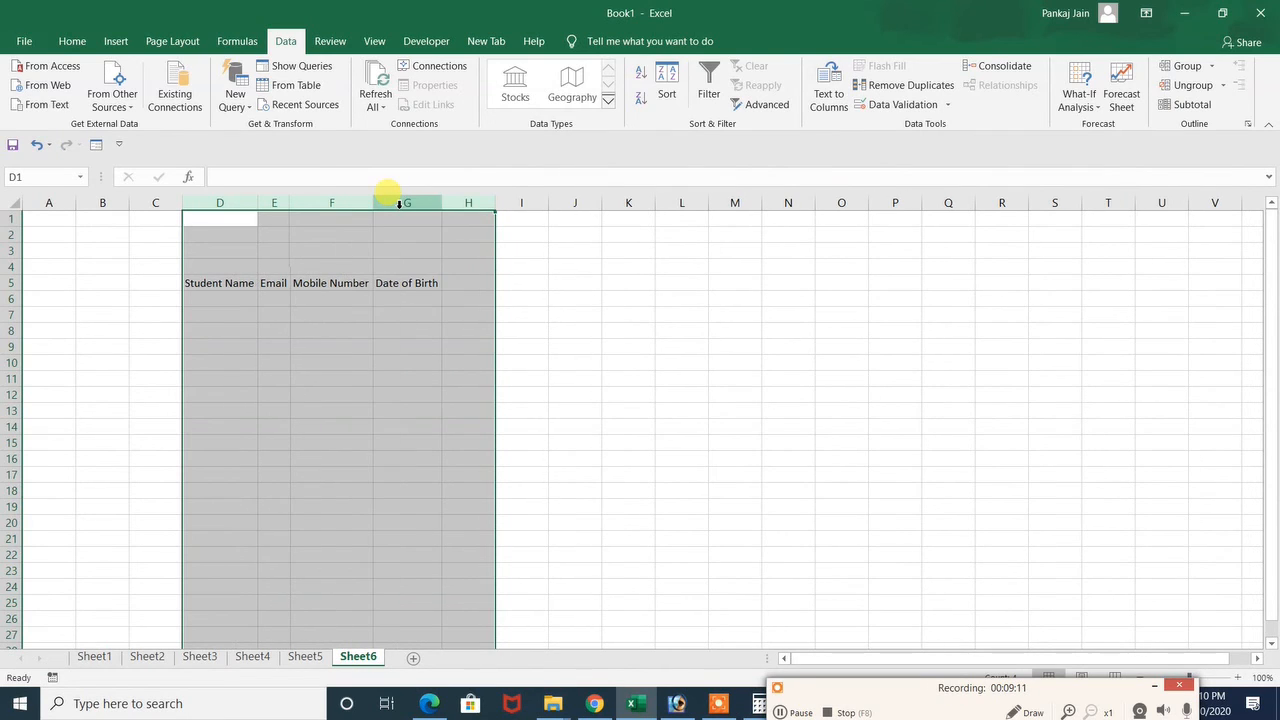
left_click(222, 288)
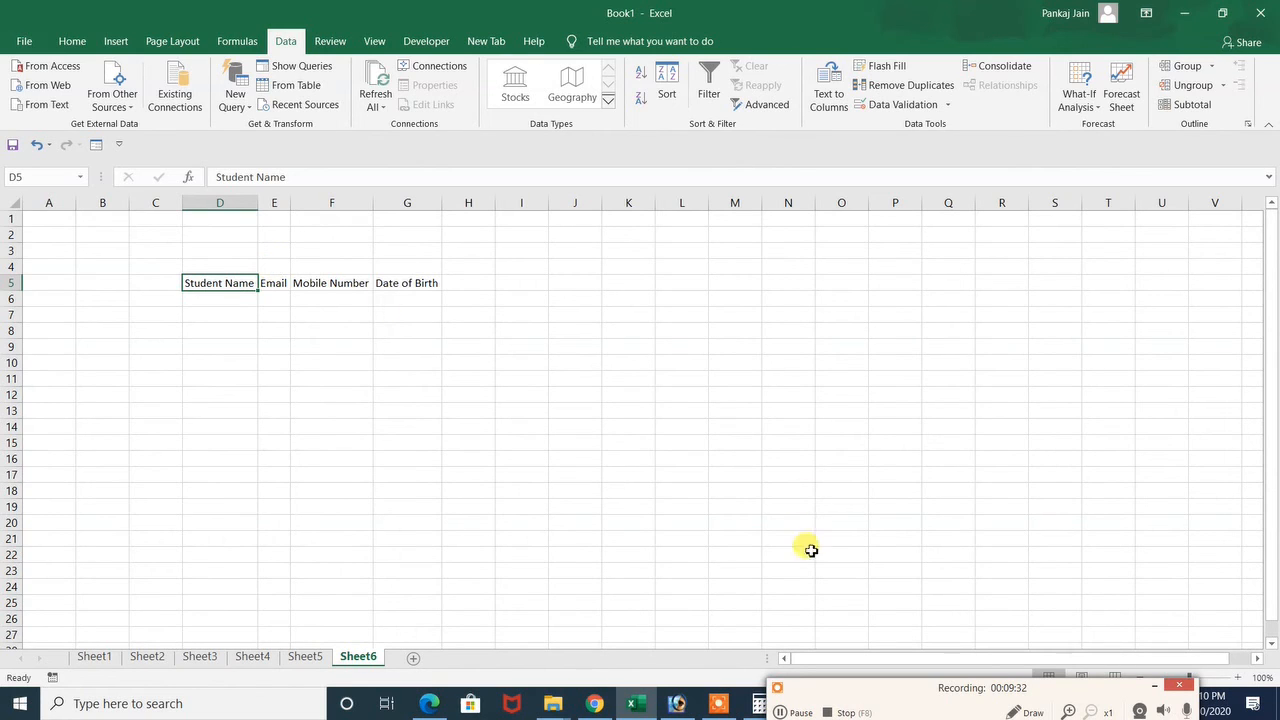
left_click(797, 712)
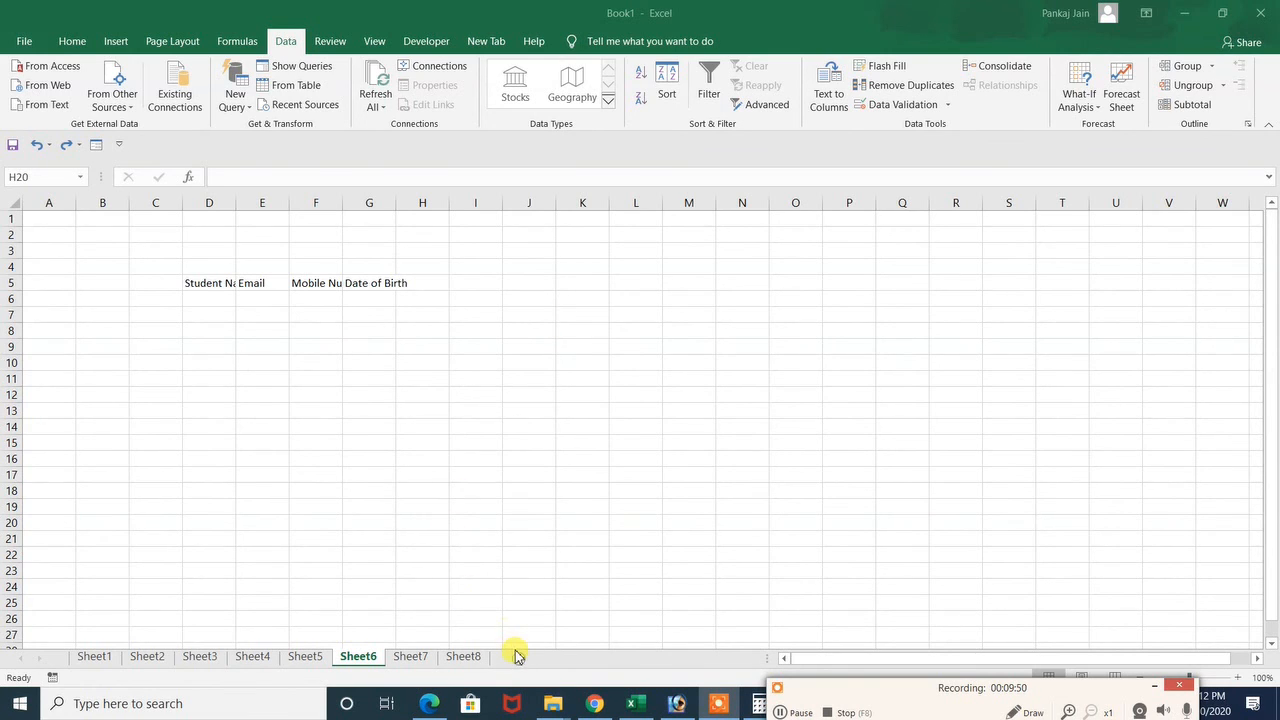
Add a new worksheet after Sheet8, compare it with Sheet8, and leave the new sheet active.
left_click(426, 656)
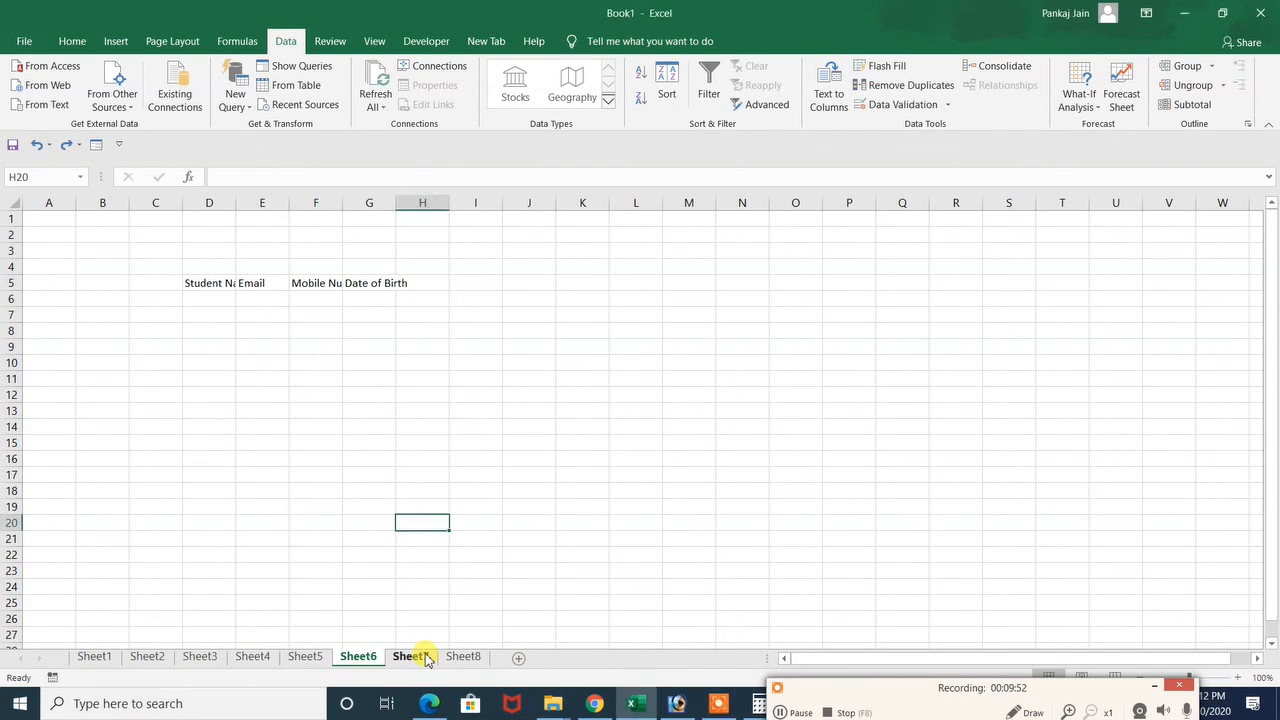
left_click(461, 659)
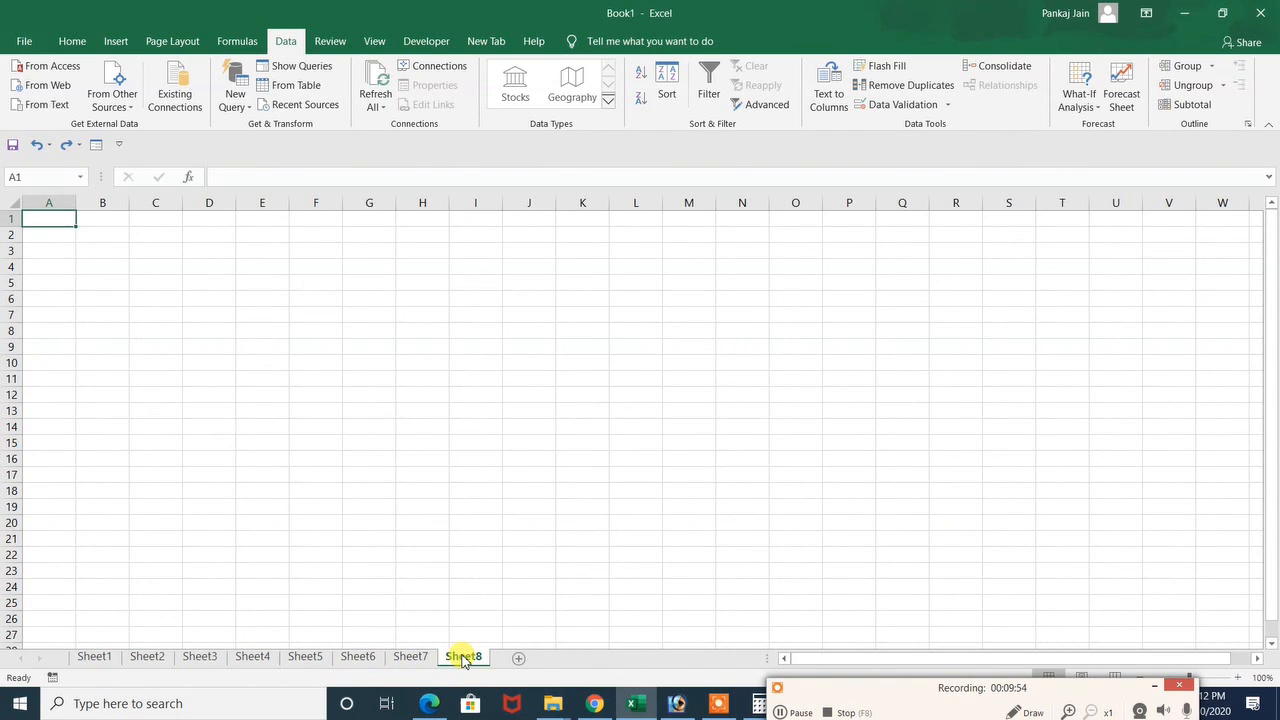
left_click(512, 660)
left_click(465, 660)
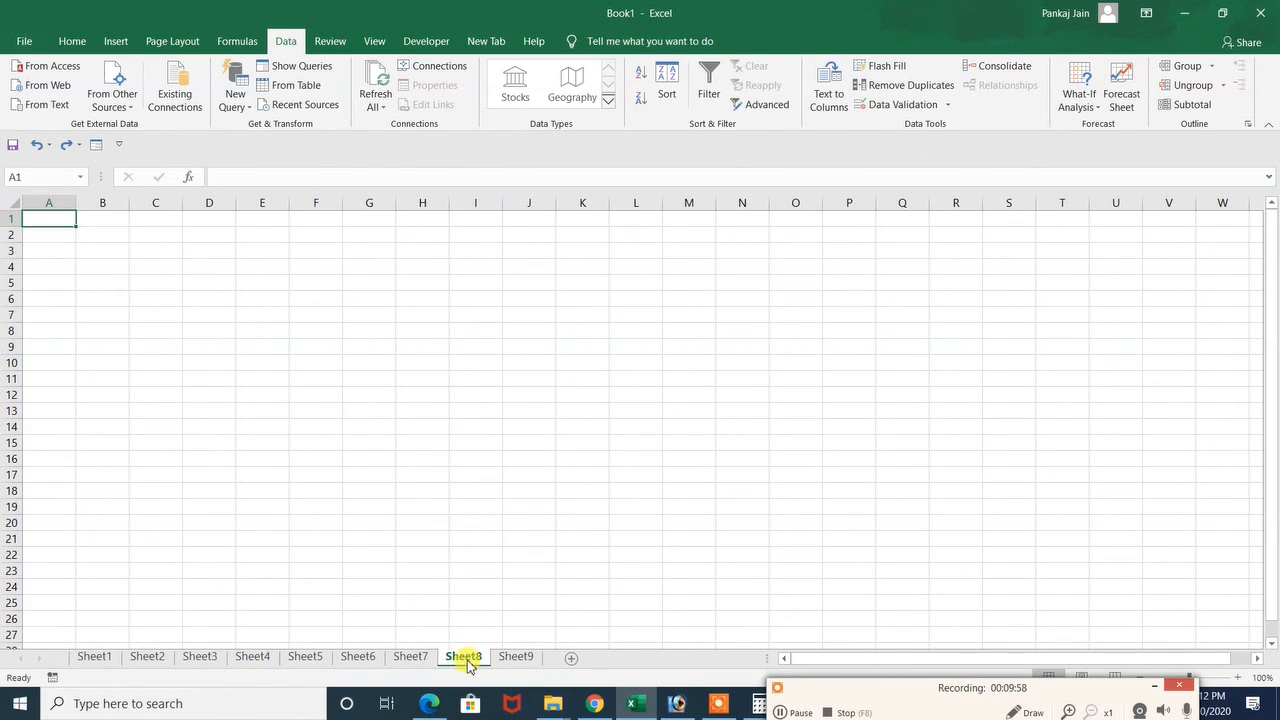
left_click(516, 660)
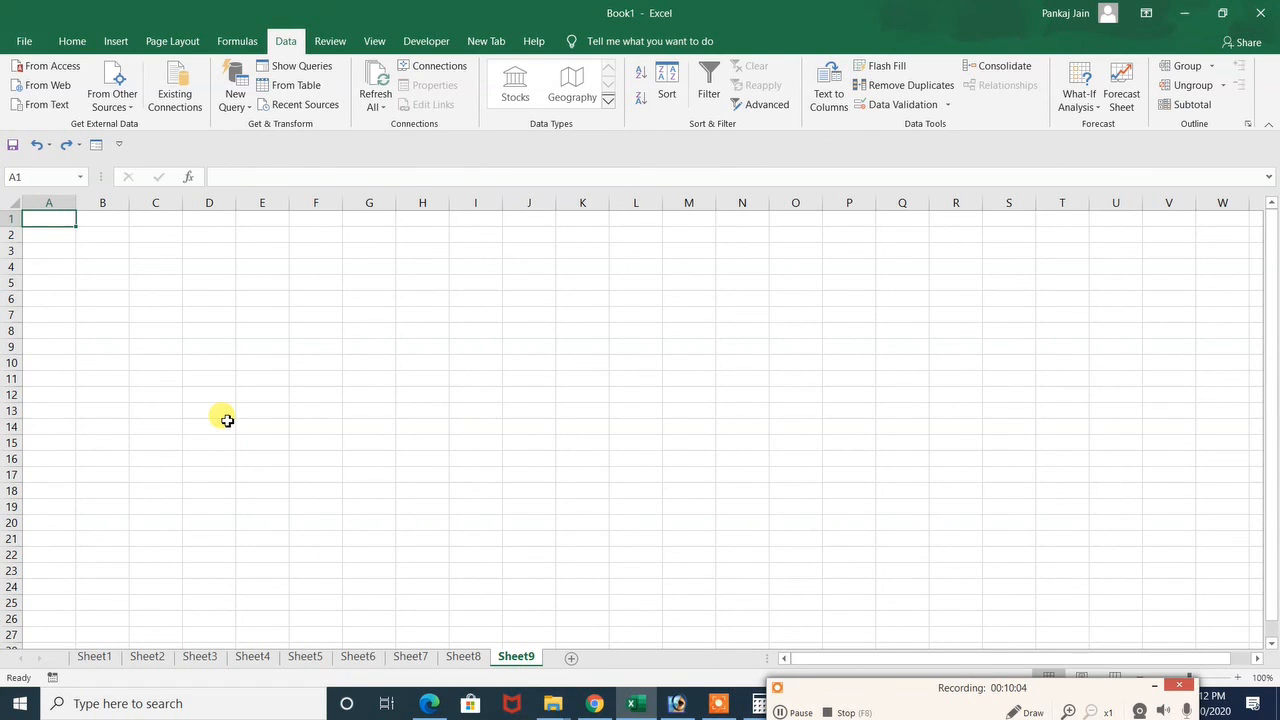
Group Sheet8 with Sheet9 and switch between them while keeping both selected.
left_click(464, 657, "ctrl")
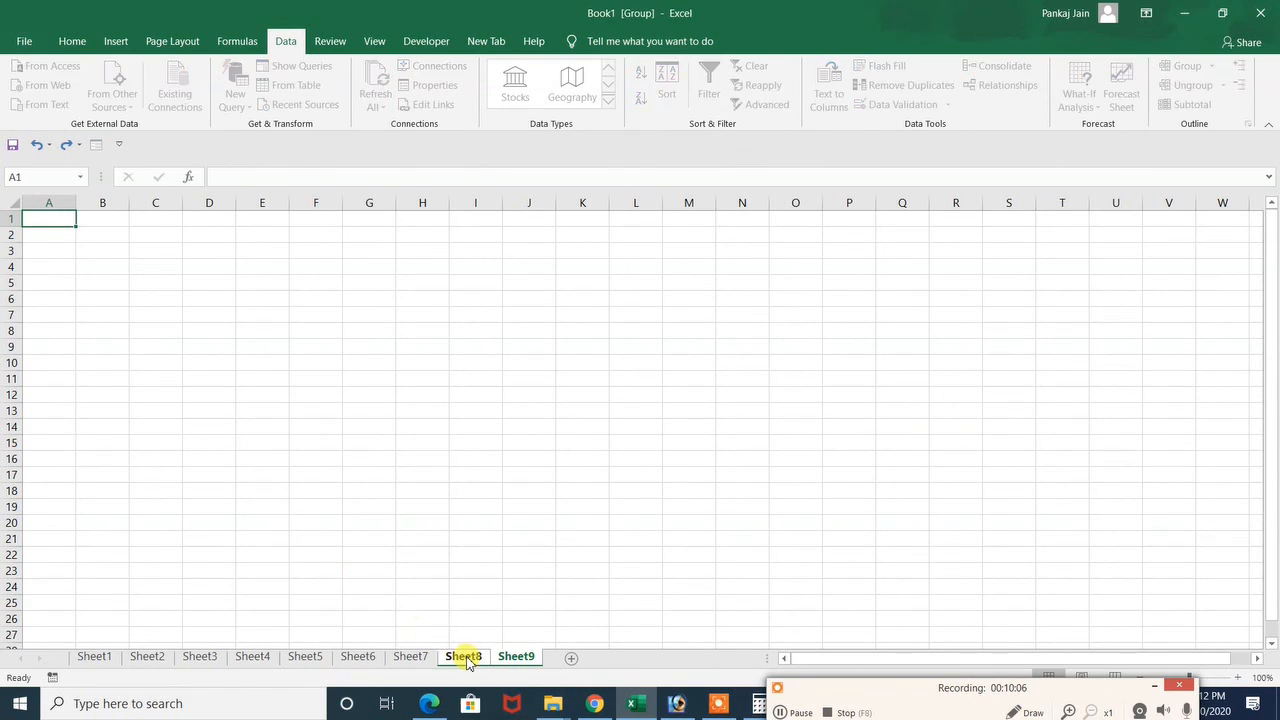
left_click(466, 660)
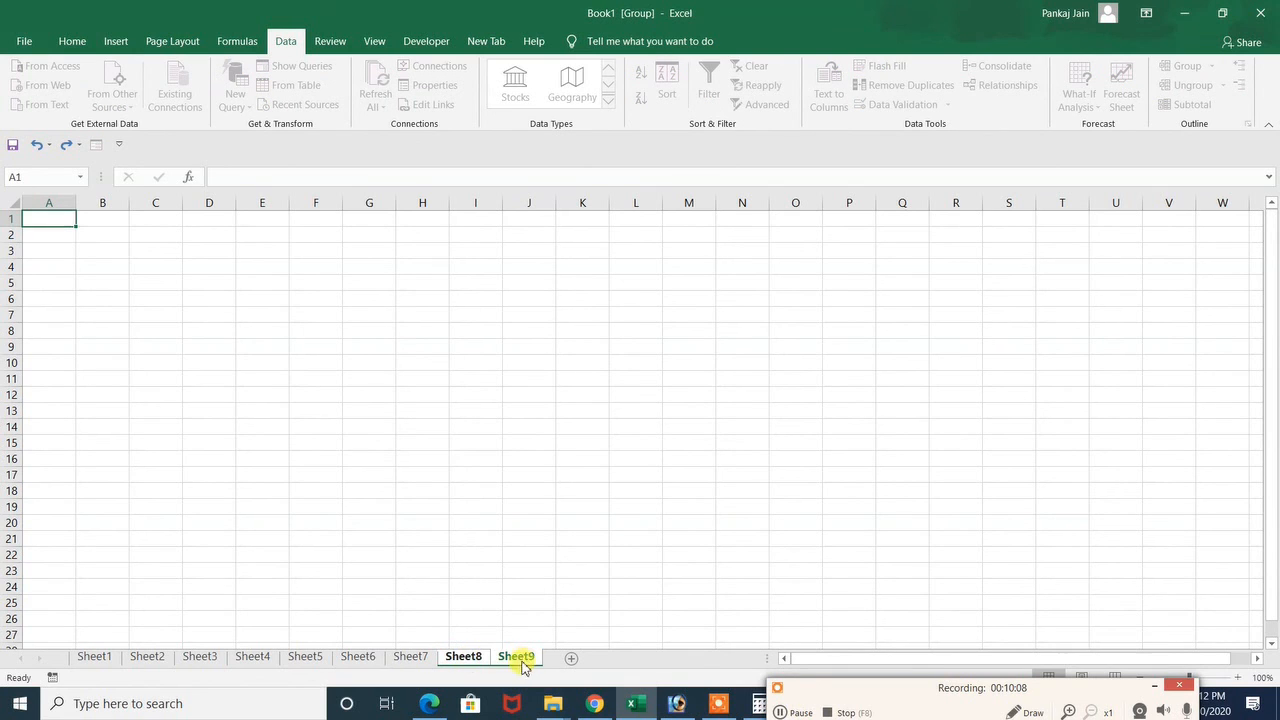
left_click(516, 658)
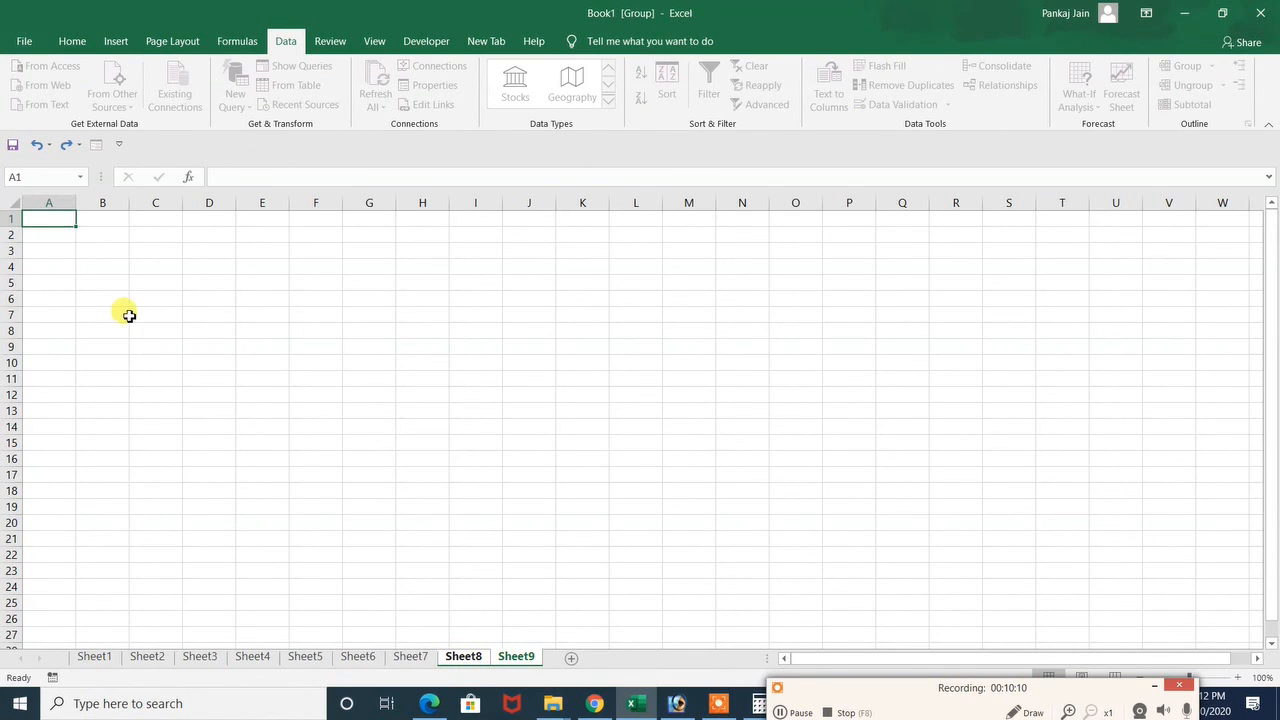
Enter three sample first names in B2:B4 of the grouped sheets and check the entries on both Sheet8 and Sheet9.
left_click(112, 234)
type("Ramesh")
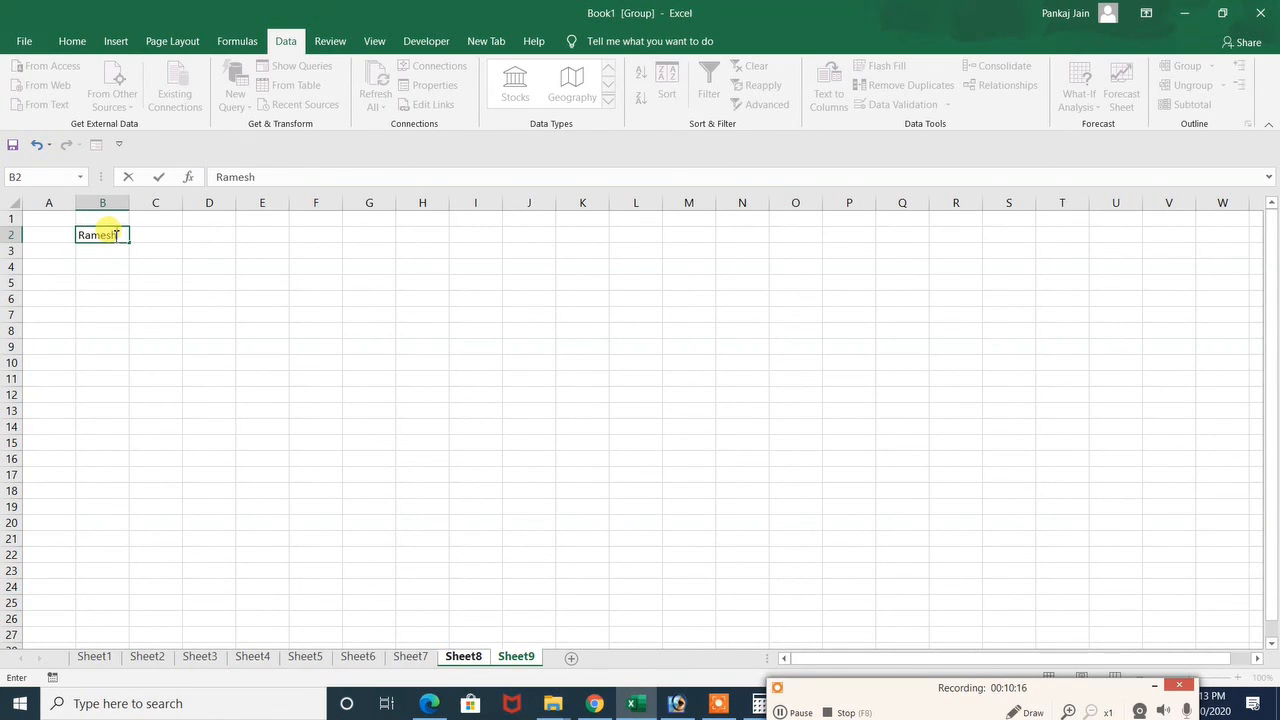
key("Return")
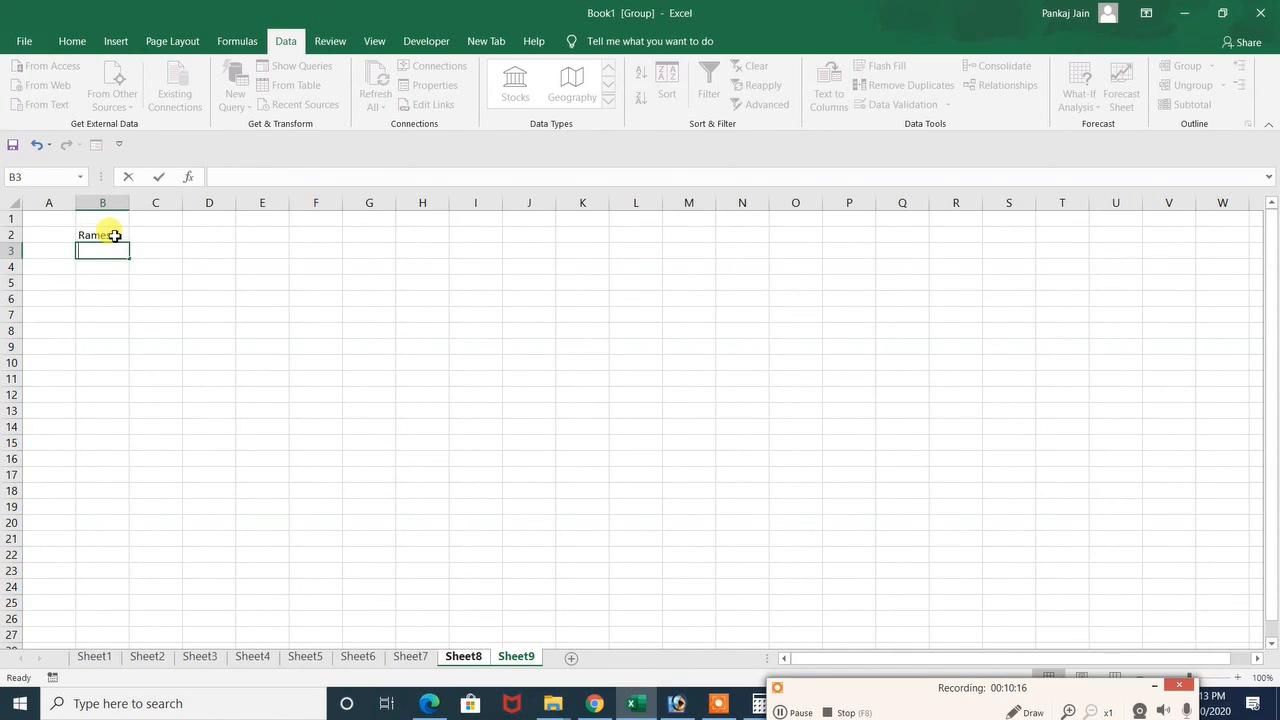
type("Denesh")
key("Return")
type("Mahesg")
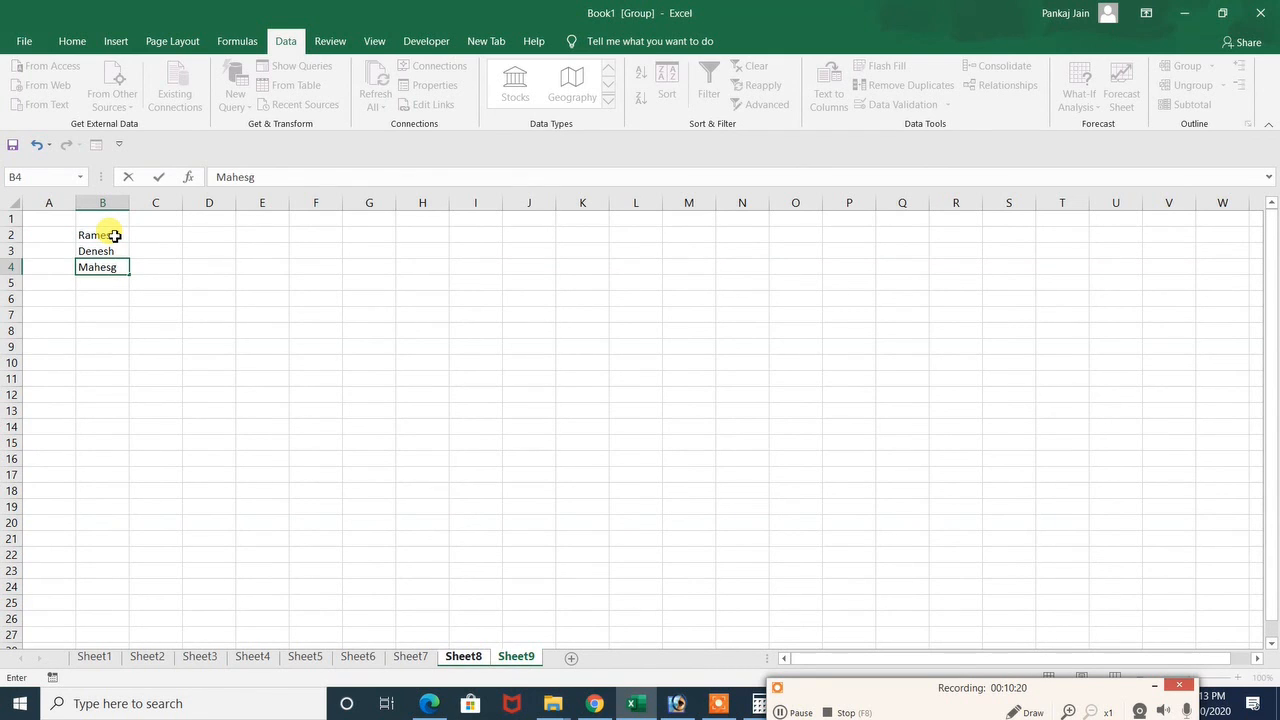
key("BackSpace")
type("hesh")
left_click(254, 382)
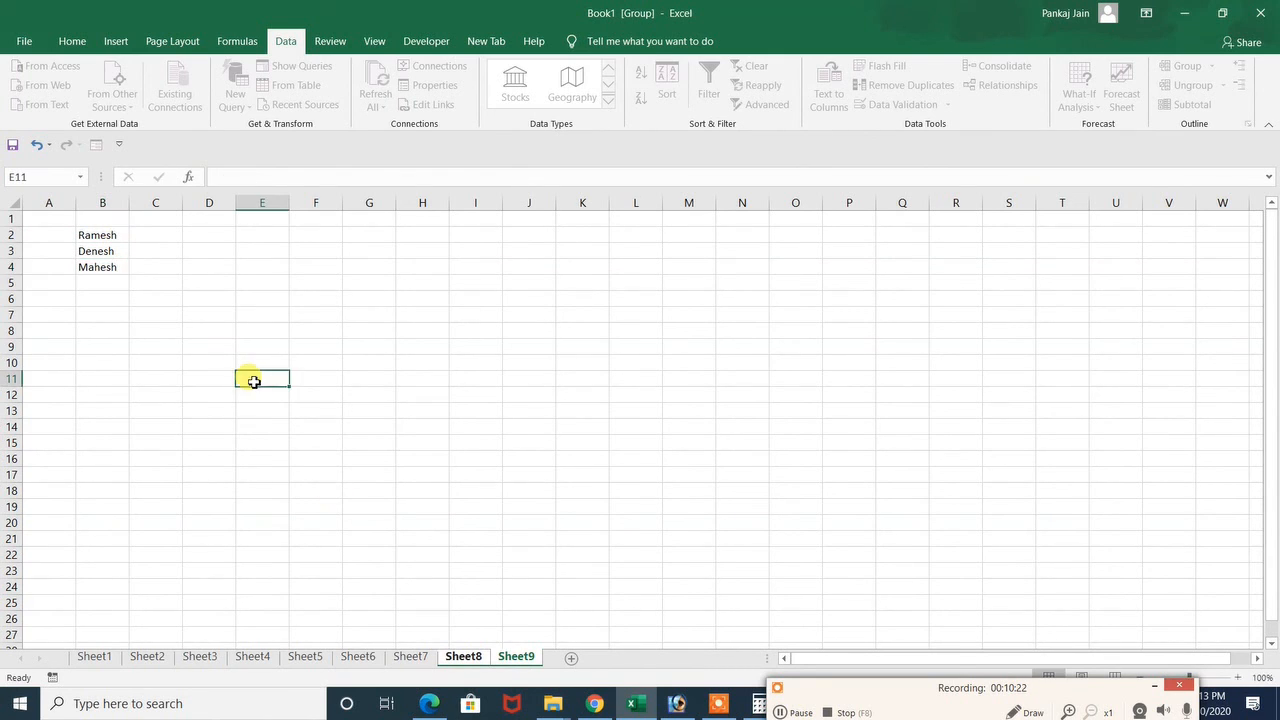
left_click(463, 658)
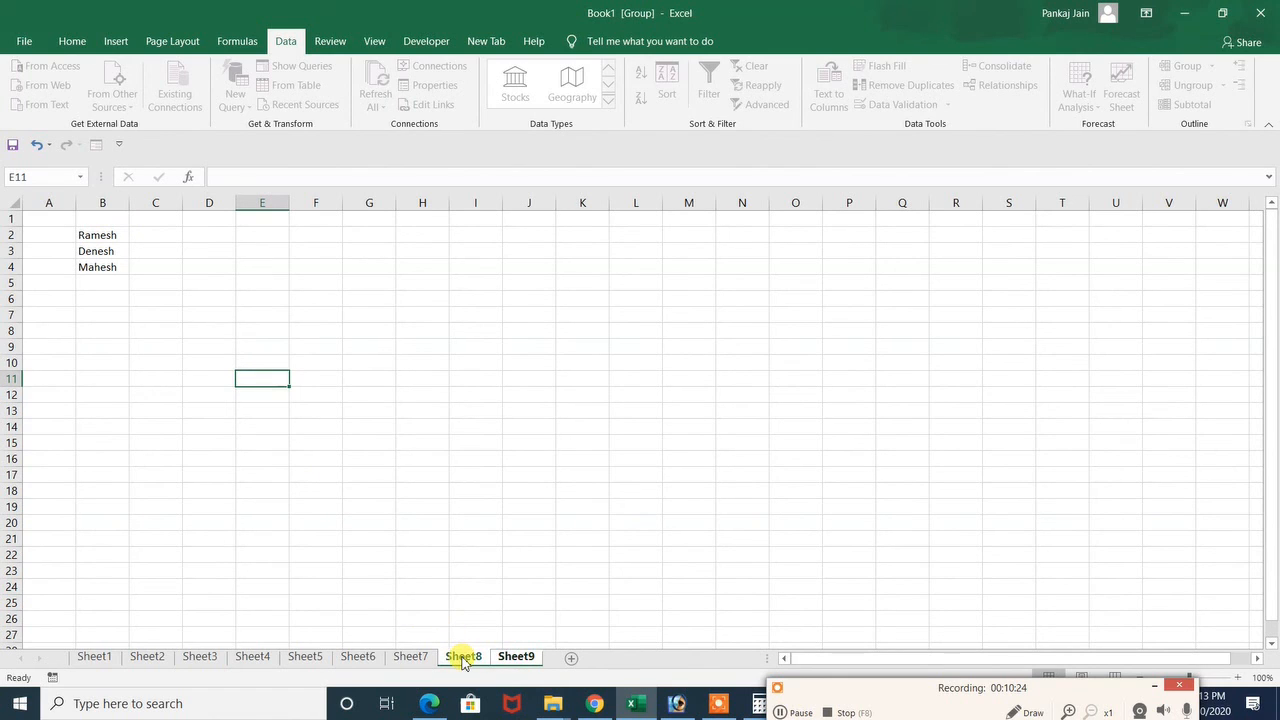
left_click(516, 658)
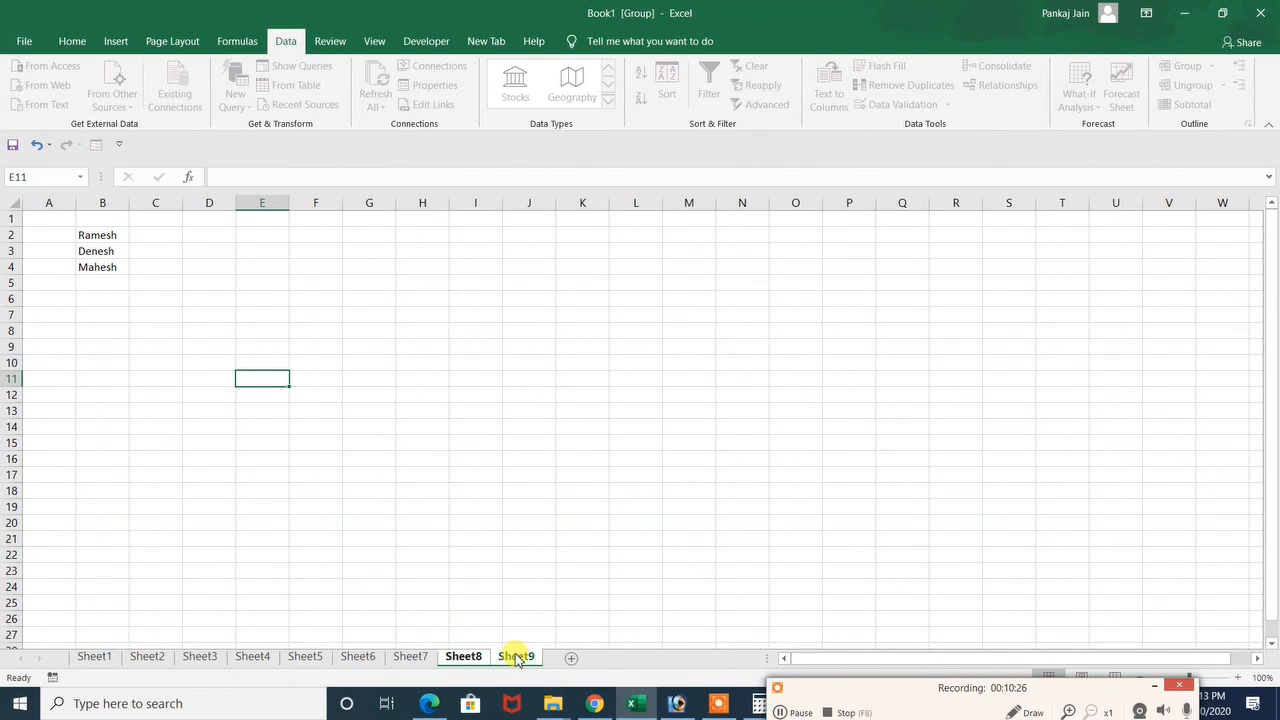
Enter the text sjhgsjdgj in B9 of the grouped sheets and check it on Sheet8.
left_click(112, 347)
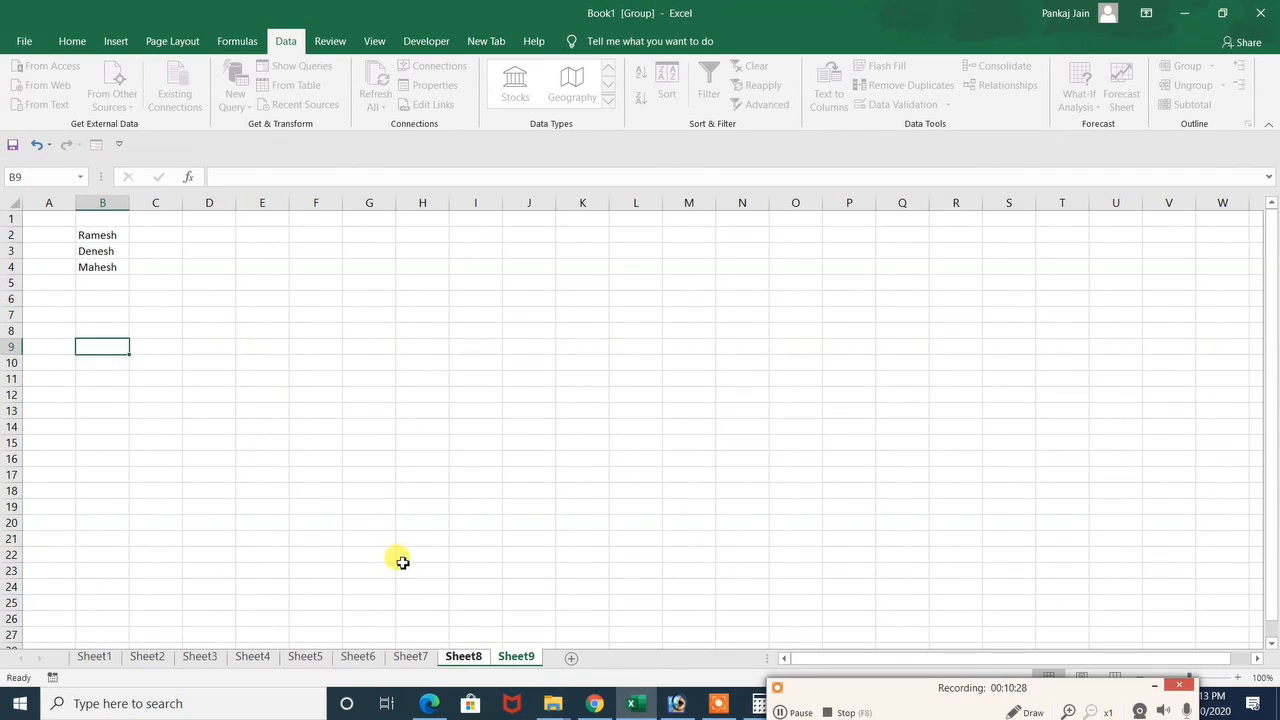
type("sjhgsjdgj")
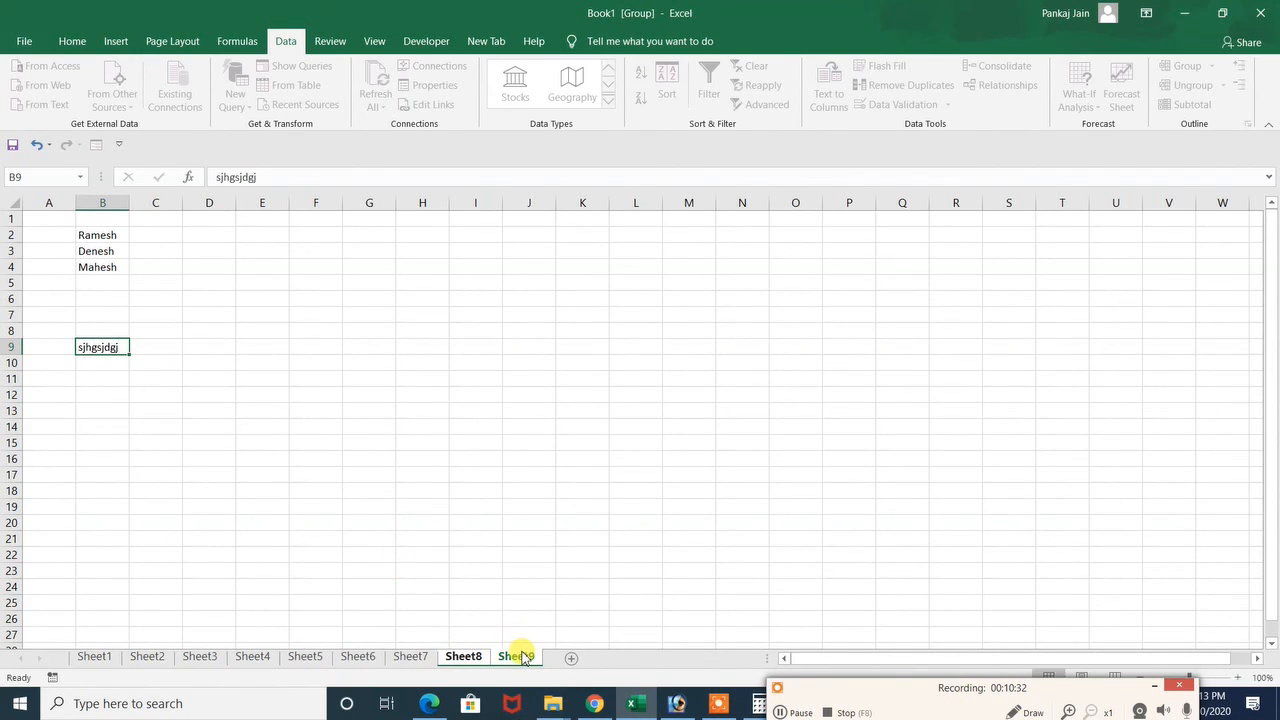
left_click(224, 409)
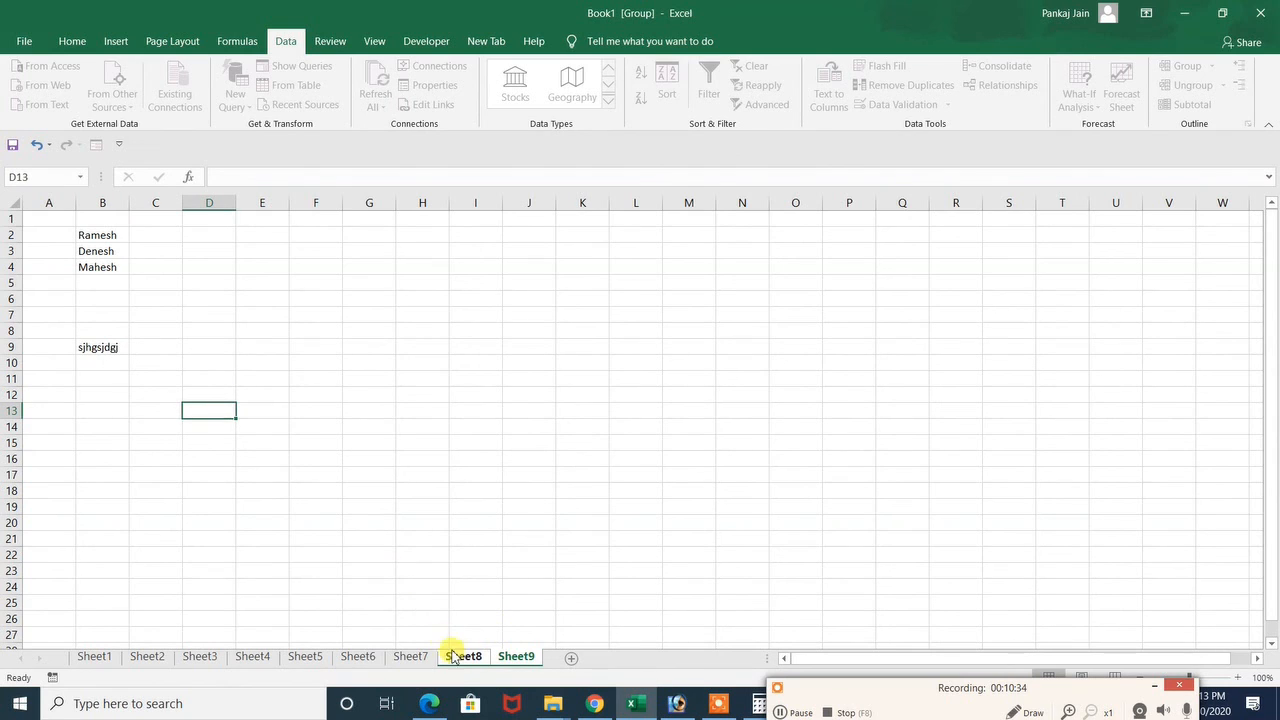
left_click(316, 366)
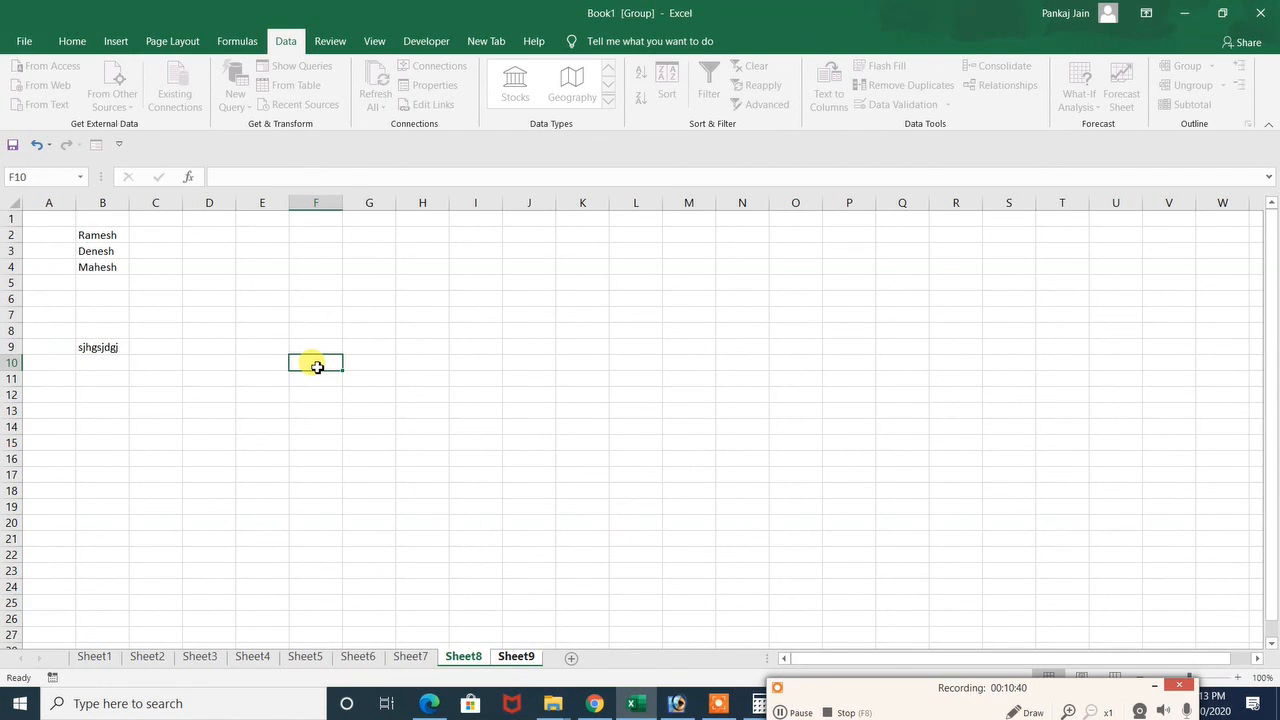
left_click(785, 712)
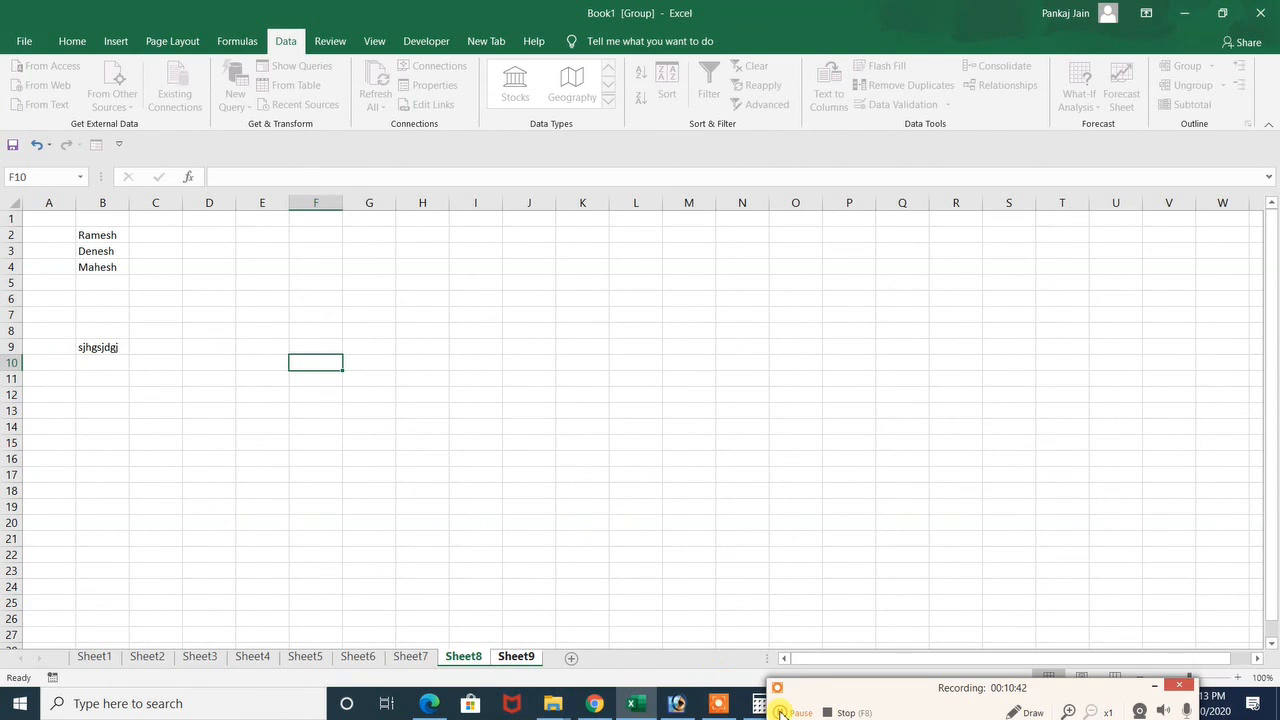